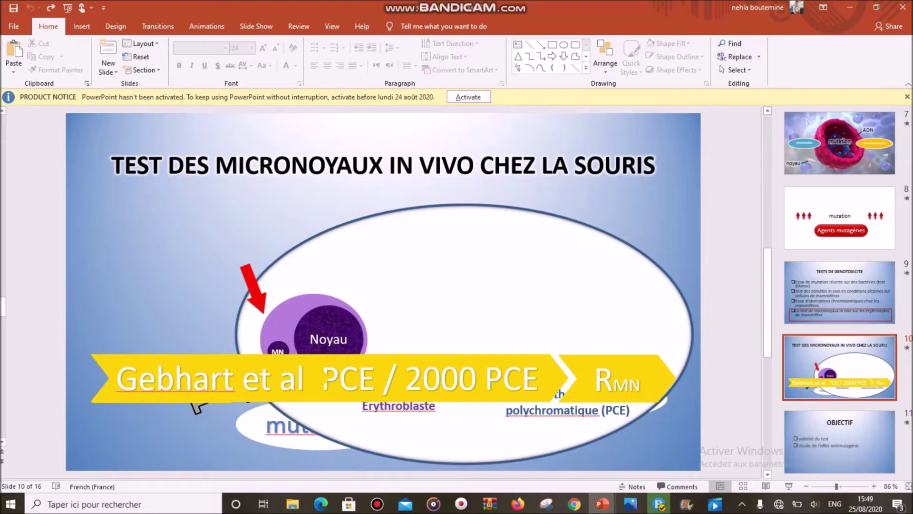
# Preview the current slide as a slideshow, then switch to the exp presentation.
pyautogui.hotkey('shift', 'F5')
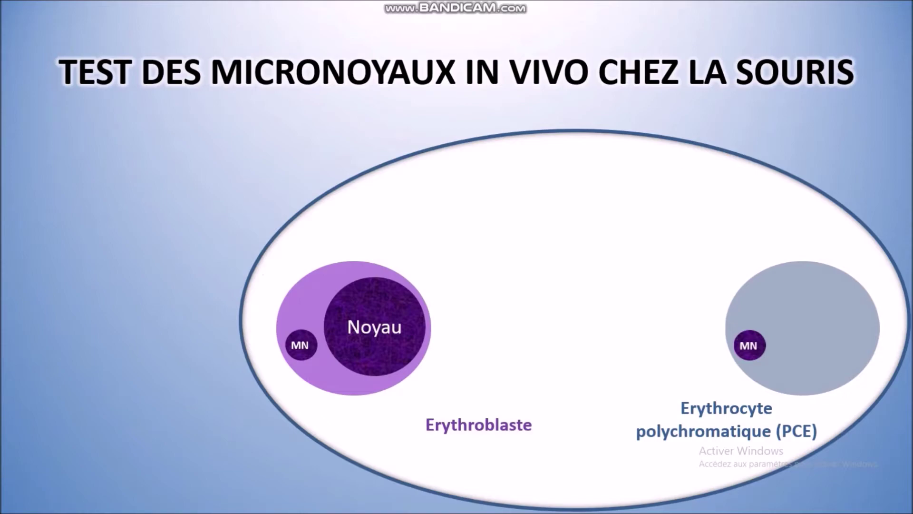
pyautogui.press('Escape')
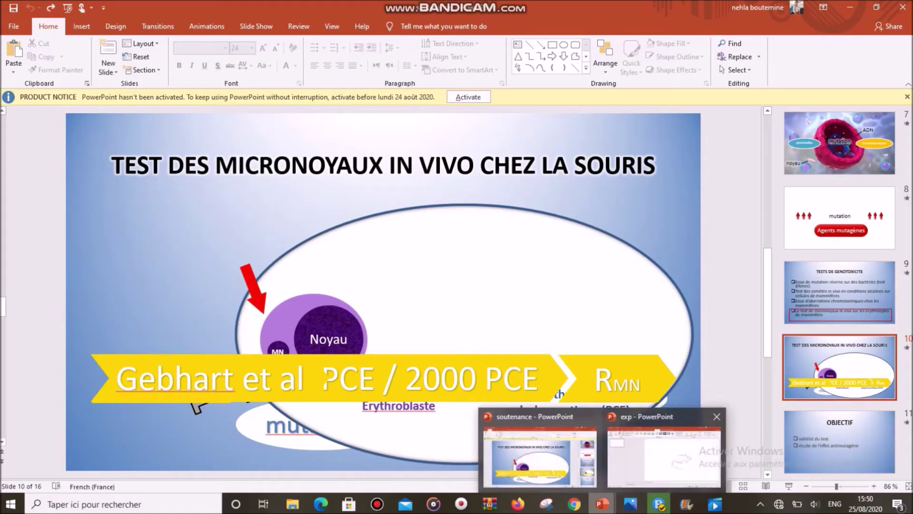
pyautogui.click(666, 450)
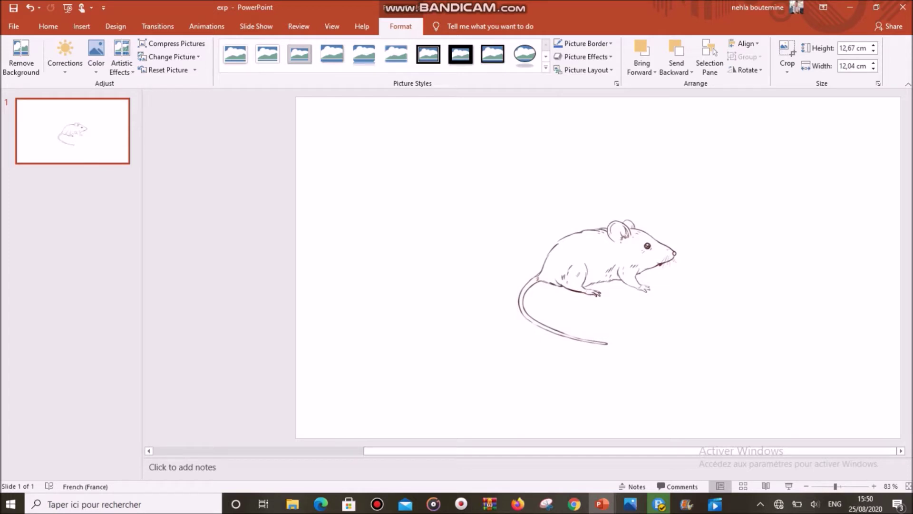
# Move the mouse drawing so it sits partly off the slide's left edge.
pyautogui.click(598, 282)
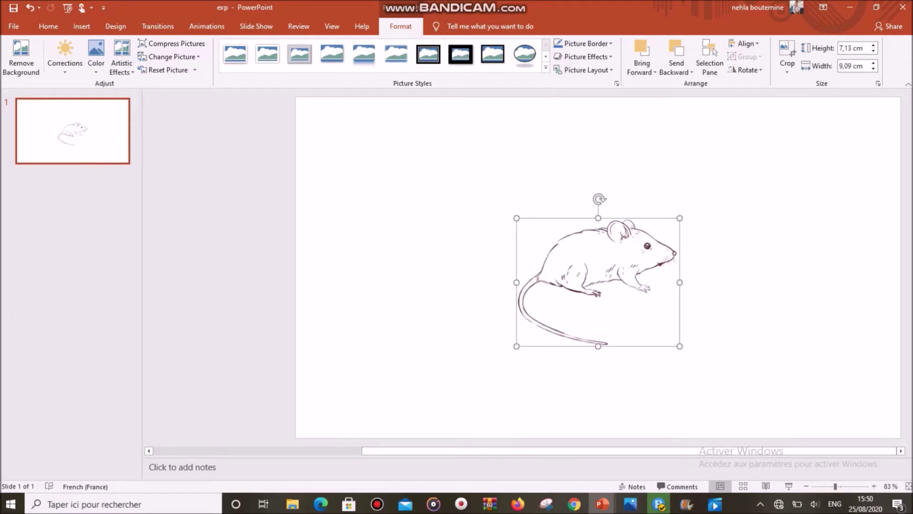
pyautogui.moveTo(598, 282); pyautogui.dragTo(225, 336)
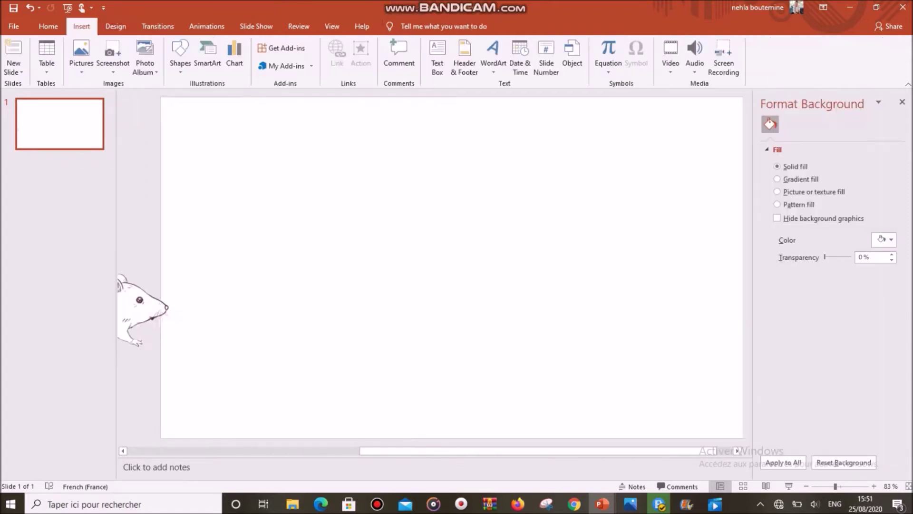
pyautogui.click(180, 55)
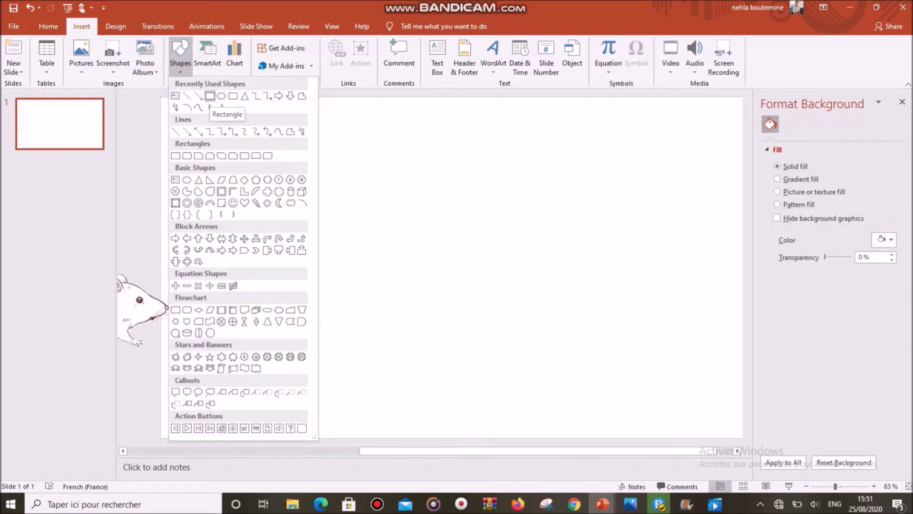
# Draw a 19,05 × 33,87 cm rectangle spanning the entire slide.
pyautogui.click(209, 95)
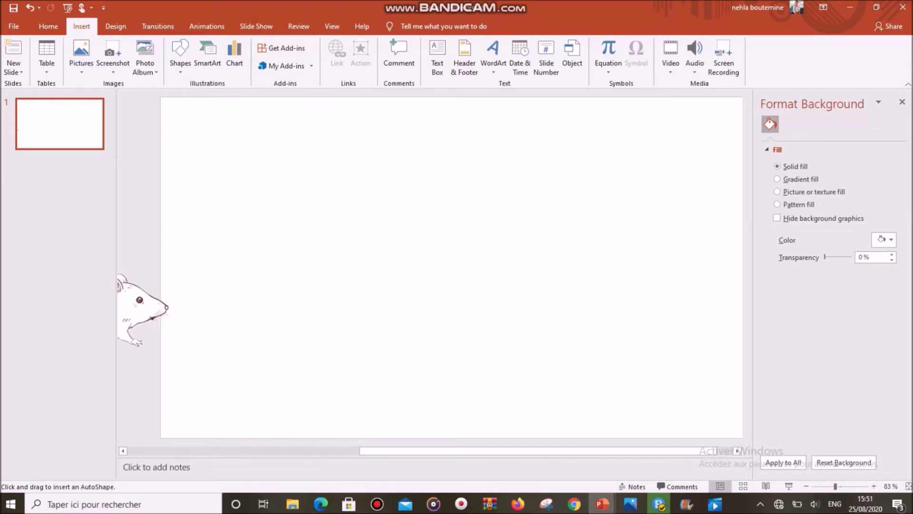
pyautogui.moveTo(160, 98); pyautogui.dragTo(743, 434)
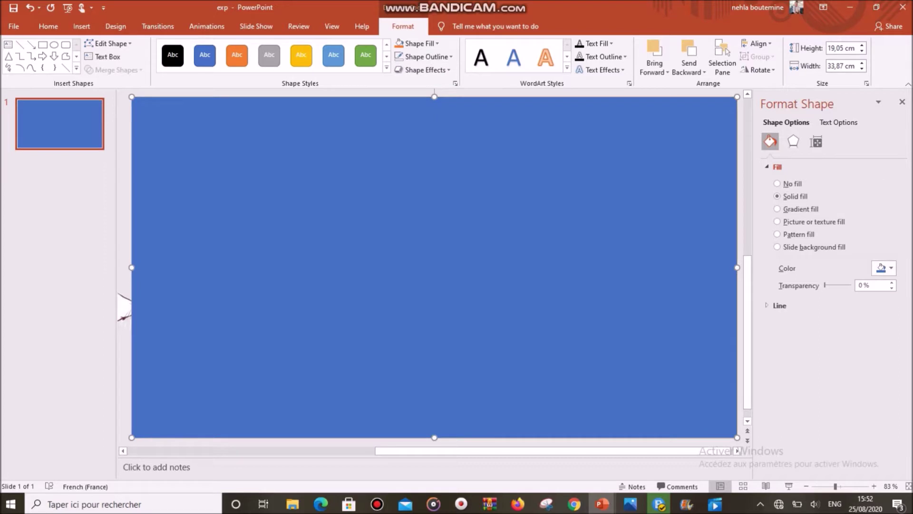
# Fill the rectangle with a 90° linear gradient, light blue at top to darker blue below.
pyautogui.click(399, 42)
pyautogui.press('Escape')
pyautogui.click(455, 83)
pyautogui.click(777, 209)
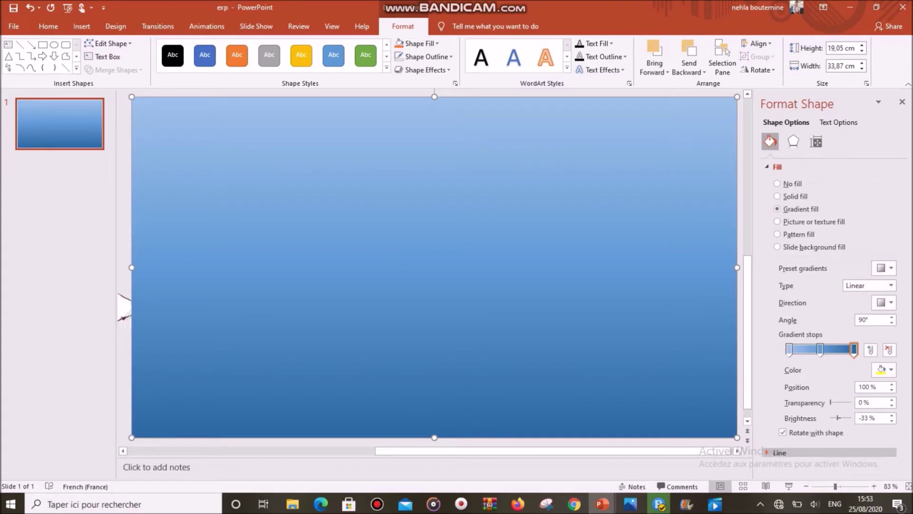
pyautogui.moveTo(854, 350)
pyautogui.mouseDown()
pyautogui.moveTo(789, 349)
pyautogui.moveTo(824, 350)
pyautogui.mouseUp()
pyautogui.click(830, 349)
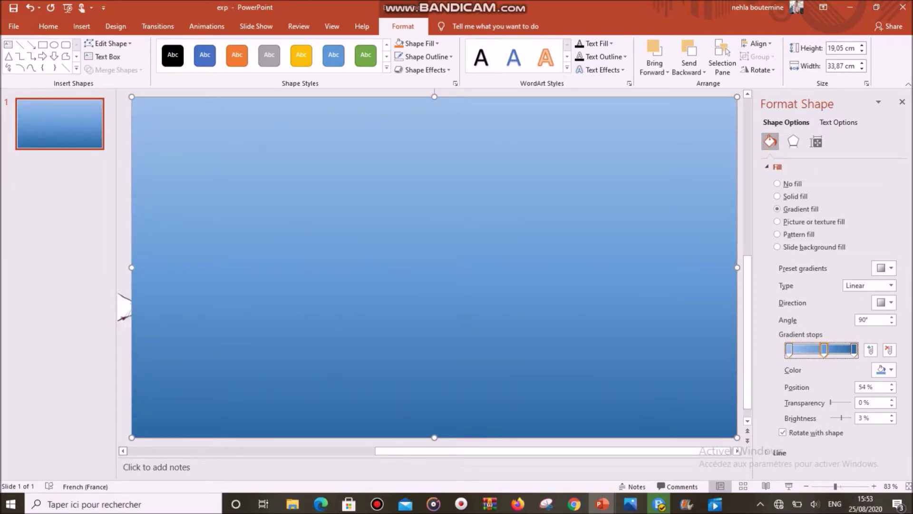
pyautogui.hscroll(-2, 434, 266)
pyautogui.click(143, 309)
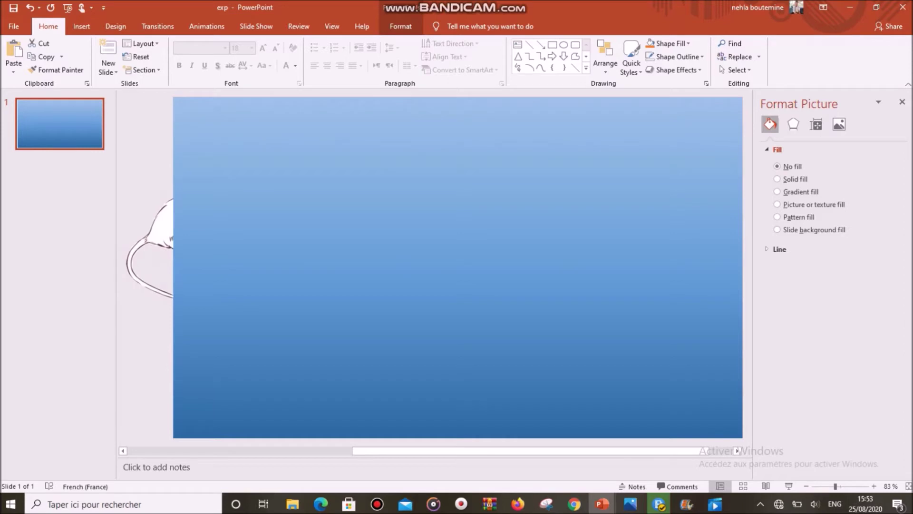
# Send the gradient rectangle to the back, behind the mouse drawing.
pyautogui.click(143, 238)
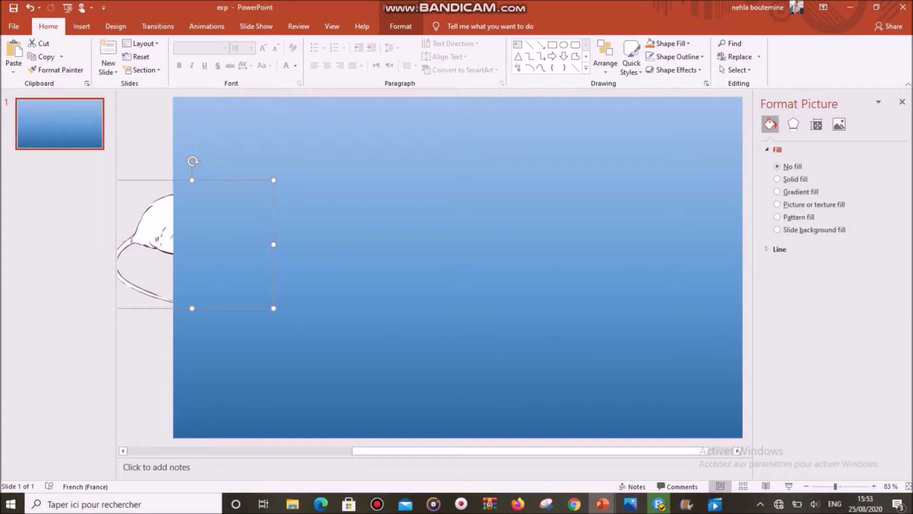
pyautogui.click(456, 266)
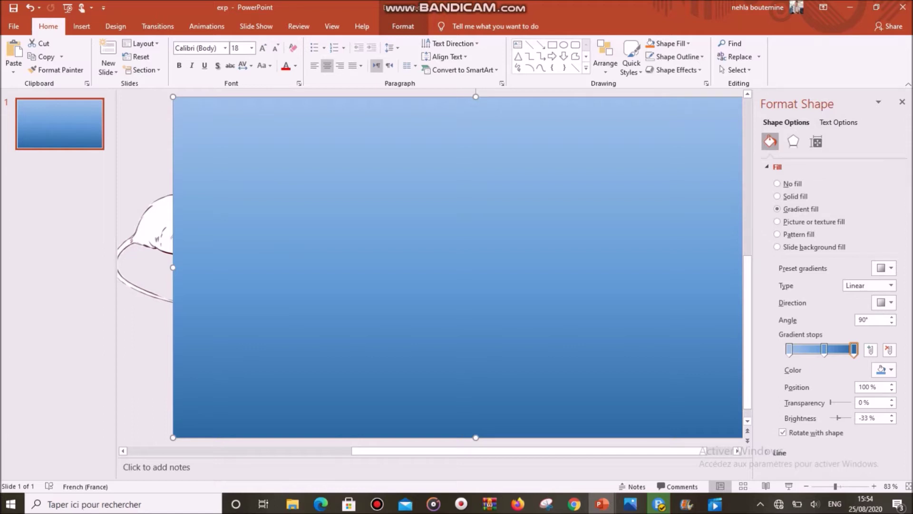
pyautogui.rightClick(474, 137)
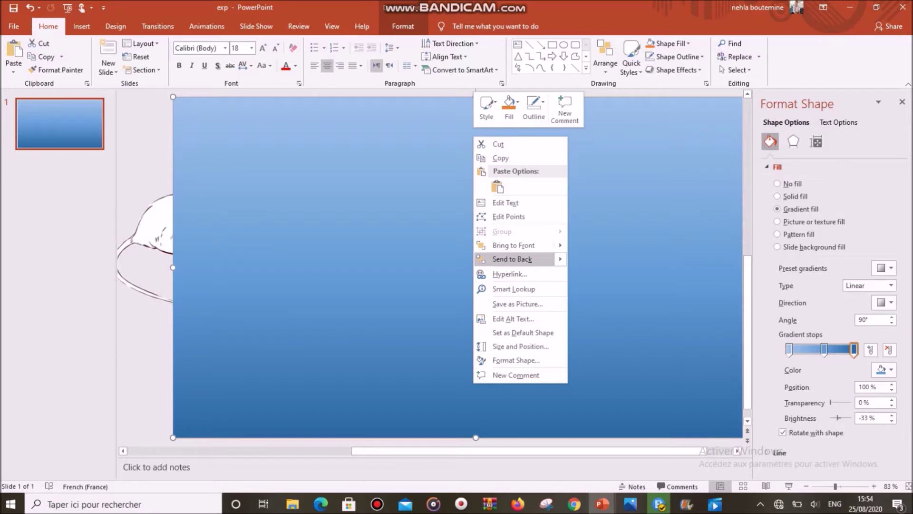
pyautogui.click(512, 259)
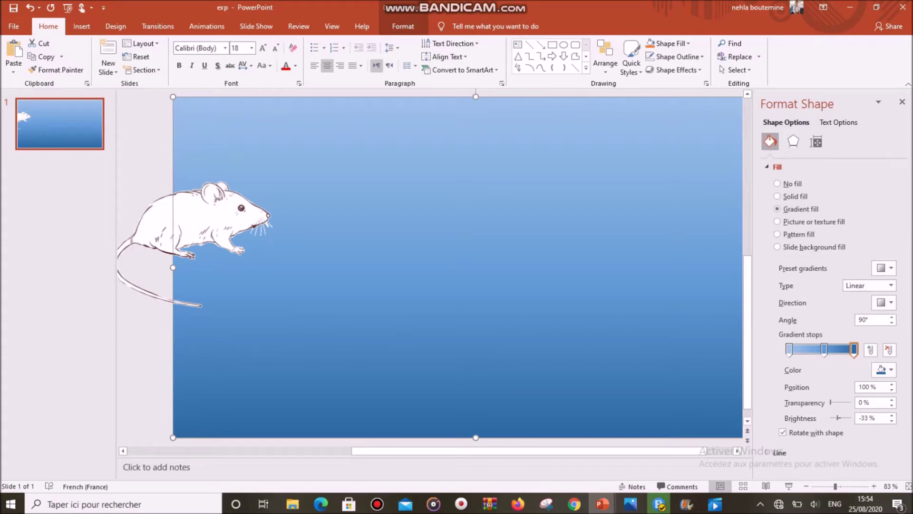
# Centre the mouse drawing on the slide, nudging it down and left with the arrow keys.
pyautogui.moveTo(214, 224)
pyautogui.mouseDown()
pyautogui.moveTo(485, 228)
pyautogui.moveTo(487, 256)
pyautogui.mouseUp()
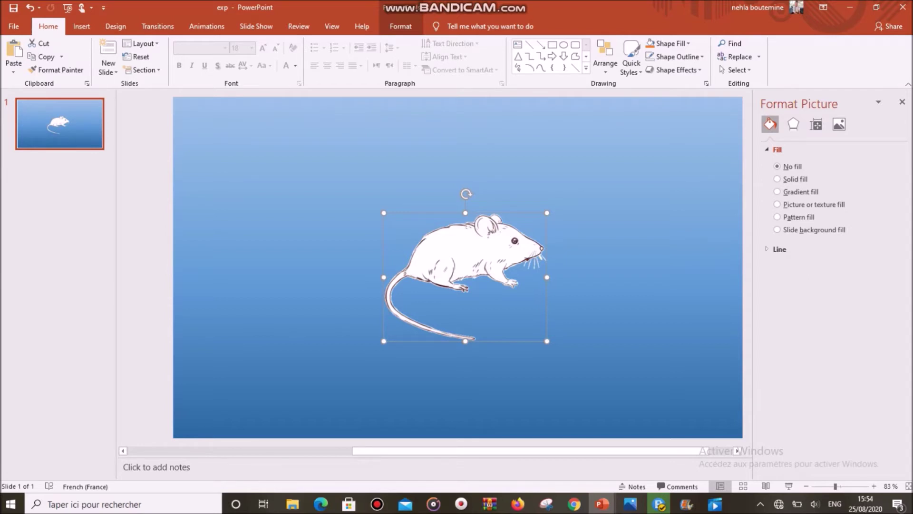
pyautogui.press('Left')
pyautogui.press('Left')
pyautogui.press('Left')
pyautogui.press('Down')
pyautogui.press('Down')
pyautogui.press('Down')
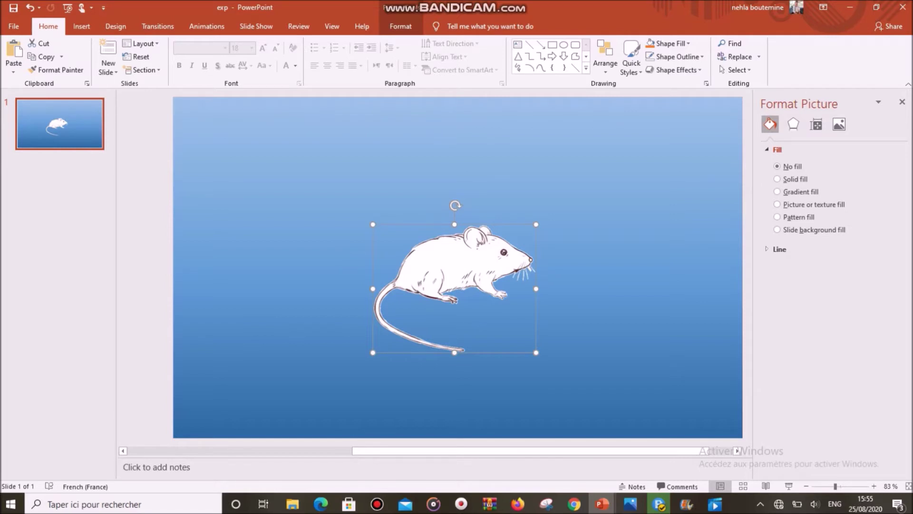
pyautogui.hscroll(-5, 428, 266)
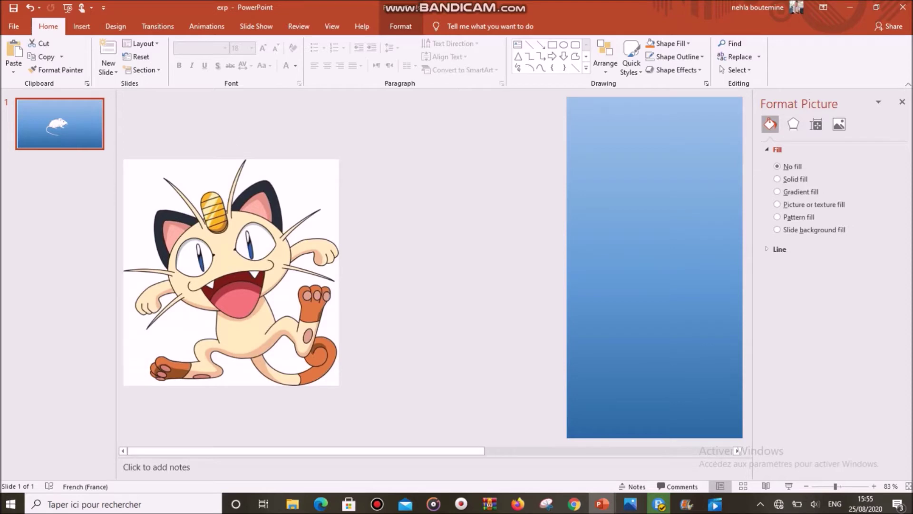
# Place the cartoon cat picture beside the mouse's head and start Remove Background on it.
pyautogui.moveTo(231, 272); pyautogui.dragTo(458, 249)
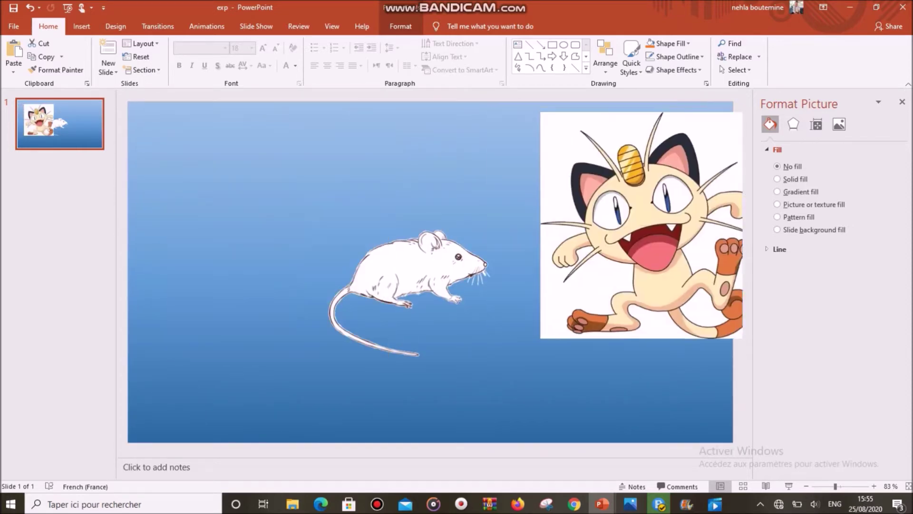
pyautogui.moveTo(642, 225); pyautogui.dragTo(565, 261)
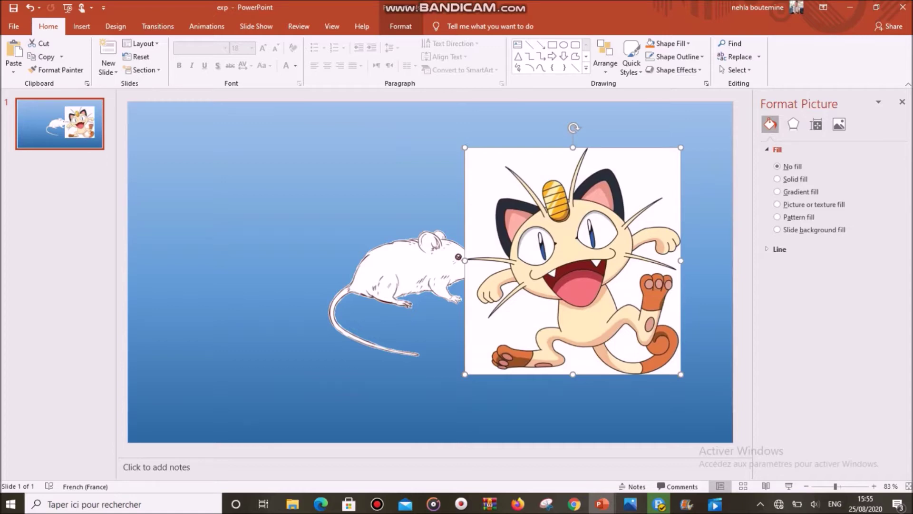
pyautogui.click(400, 26)
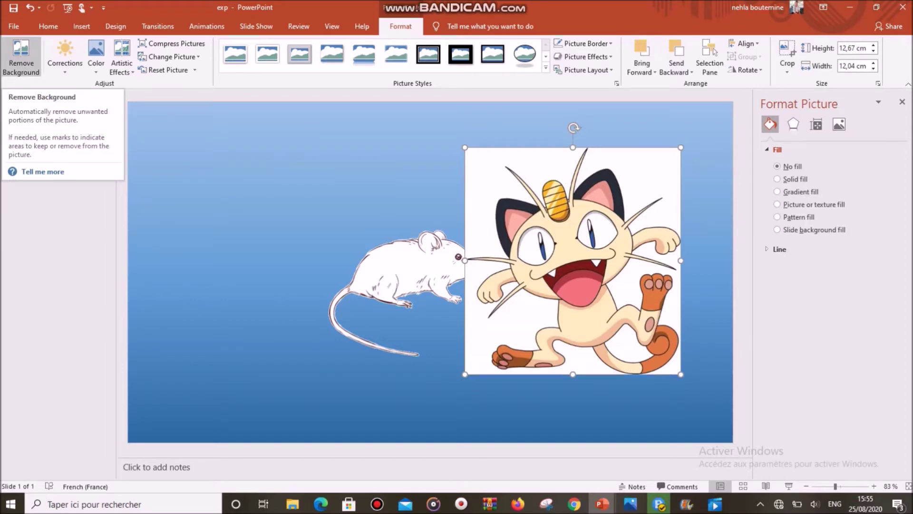
pyautogui.click(21, 57)
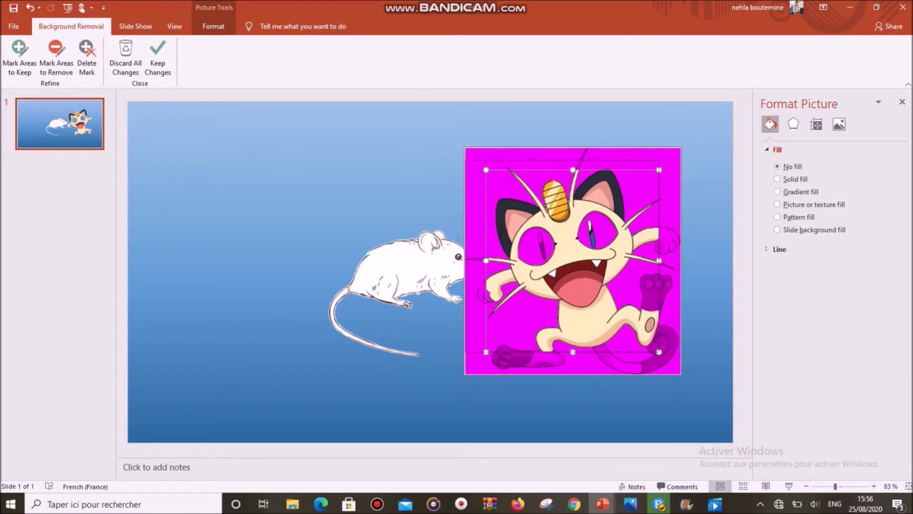
# Widen the marquee and keep the cat's eyes, pupils, raised paw, tail and foot while removing its backdrop.
pyautogui.moveTo(486, 170); pyautogui.dragTo(465, 148)
pyautogui.moveTo(658, 352); pyautogui.dragTo(681, 375)
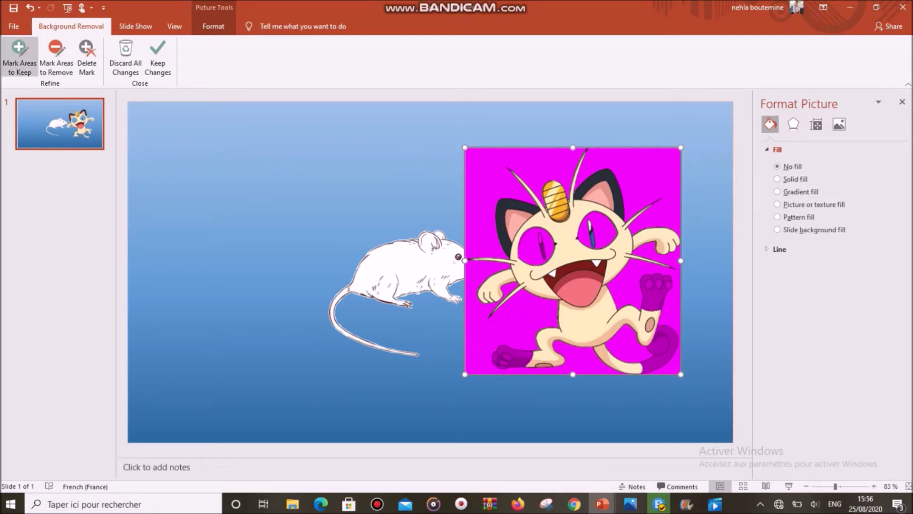
pyautogui.click(19, 56)
pyautogui.moveTo(530, 238); pyautogui.dragTo(530, 254)
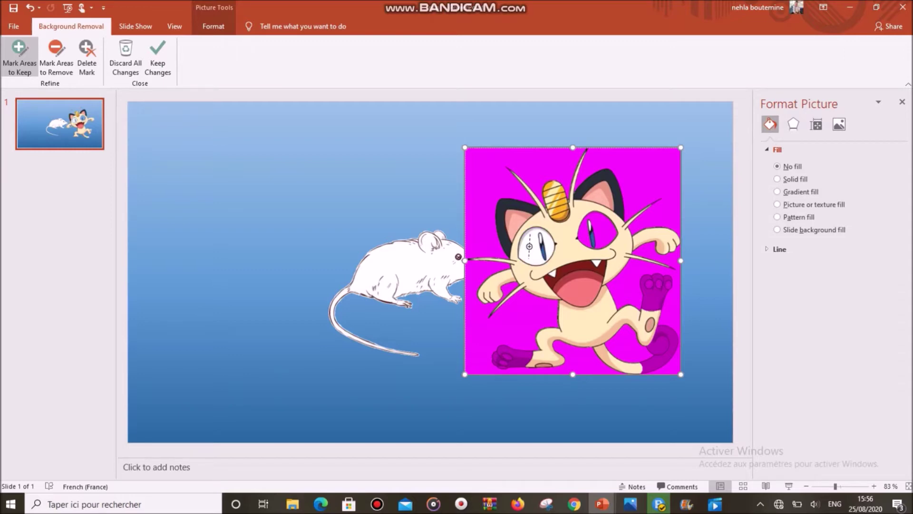
pyautogui.moveTo(590, 218); pyautogui.dragTo(613, 235)
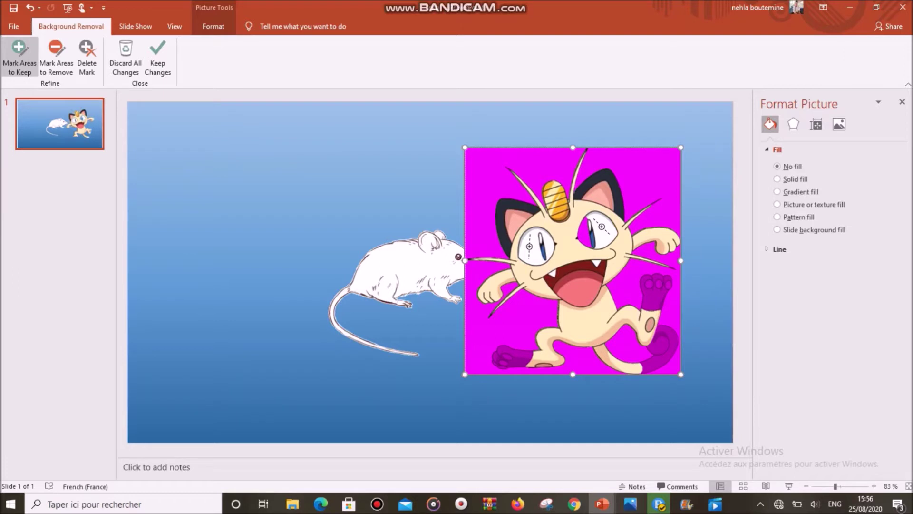
pyautogui.moveTo(582, 218); pyautogui.dragTo(590, 247)
pyautogui.moveTo(648, 283); pyautogui.dragTo(665, 370)
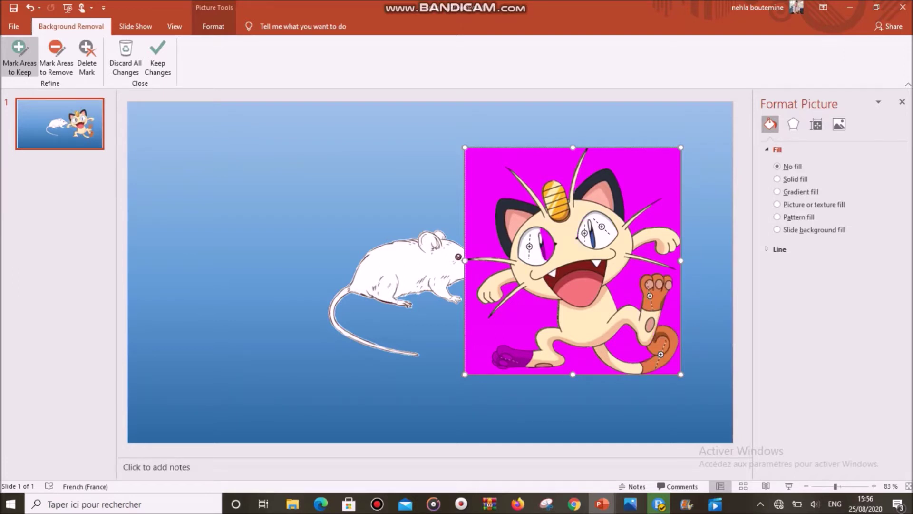
pyautogui.moveTo(500, 356); pyautogui.dragTo(521, 361)
pyautogui.moveTo(542, 231); pyautogui.dragTo(543, 258)
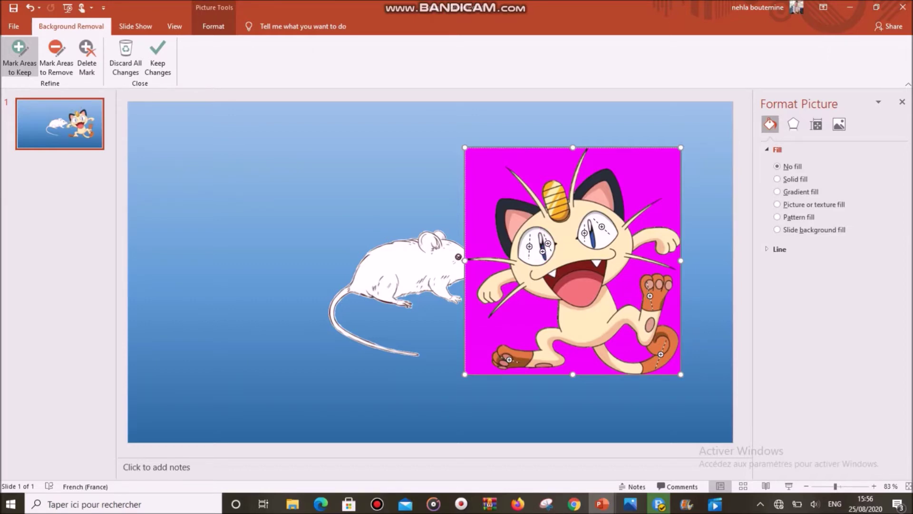
pyautogui.click(157, 52)
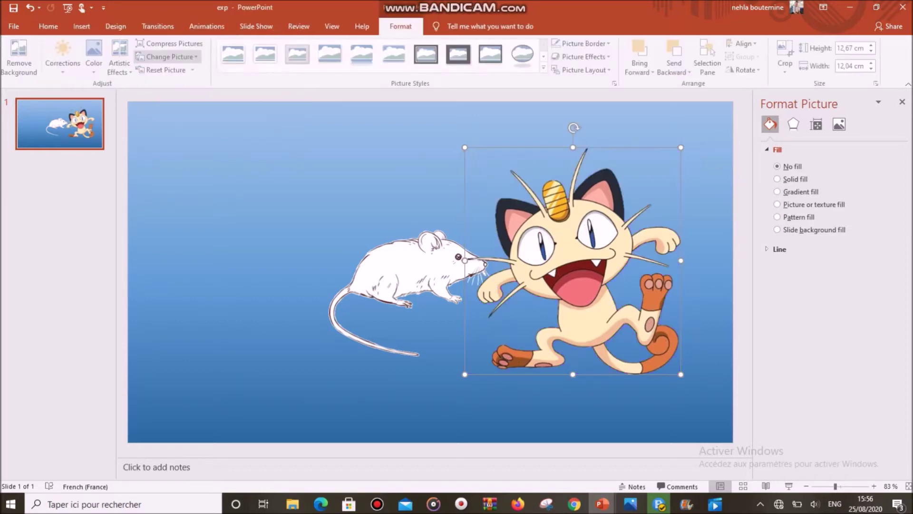
# Delete the cartoon cat picture from the slide.
pyautogui.moveTo(571, 262)
pyautogui.mouseDown()
pyautogui.moveTo(589, 248)
pyautogui.moveTo(596, 284)
pyautogui.mouseUp()
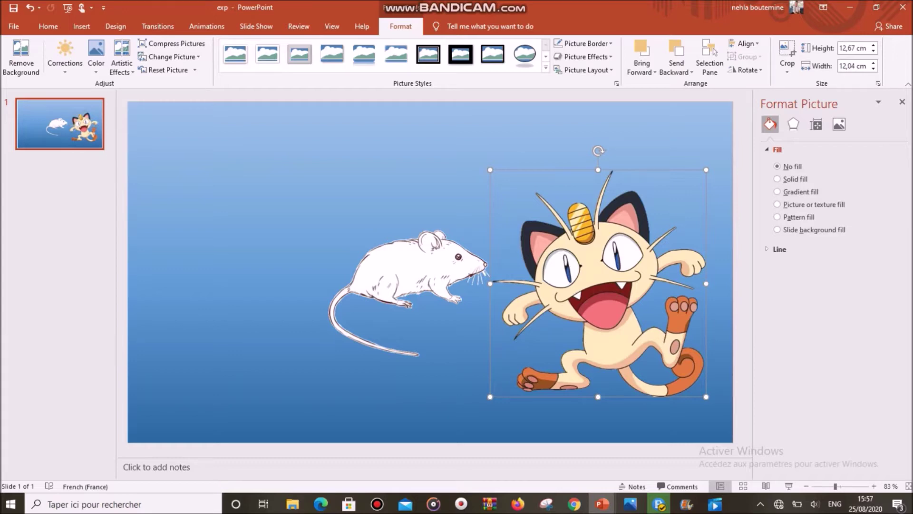
pyautogui.moveTo(598, 283)
pyautogui.mouseDown()
pyautogui.moveTo(367, 266)
pyautogui.moveTo(275, 243)
pyautogui.mouseUp()
pyautogui.press('Delete')
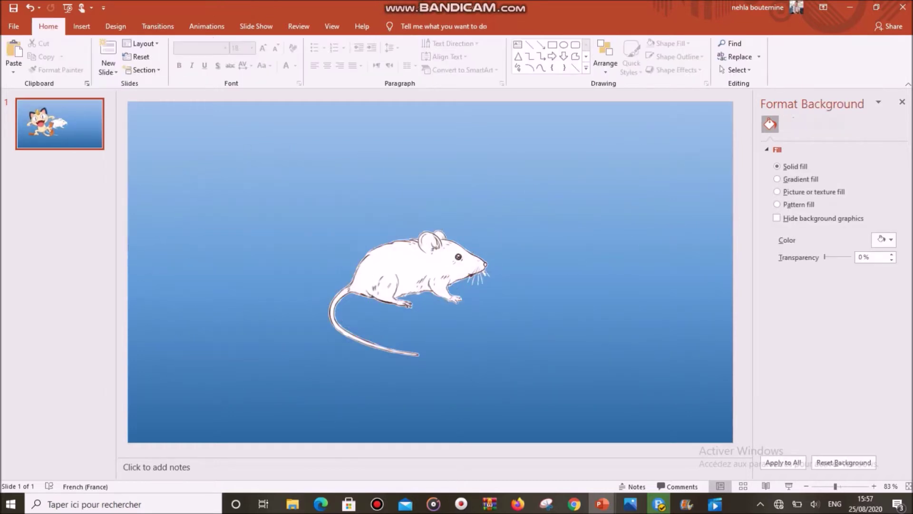
# Shift the white mouse slightly right and down toward the slide centre.
pyautogui.click(409, 275)
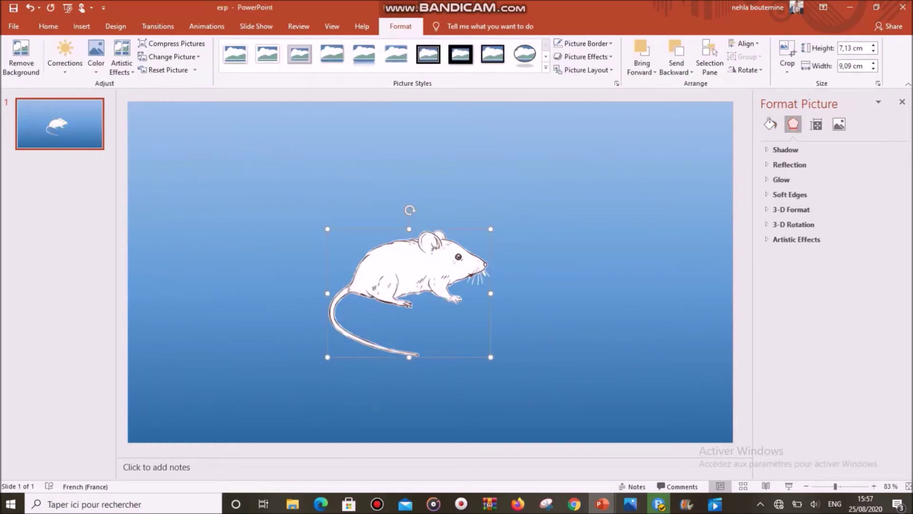
pyautogui.moveTo(409, 286); pyautogui.dragTo(431, 293)
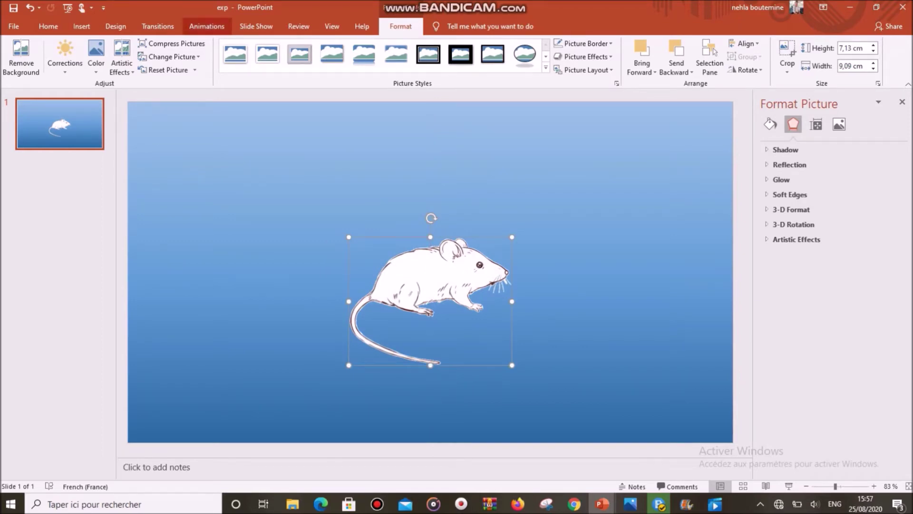
pyautogui.click(206, 26)
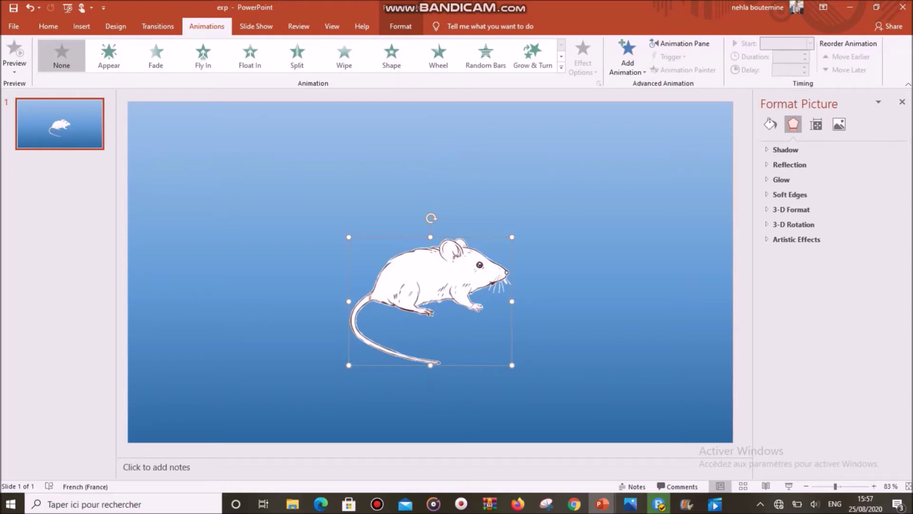
# Expand the Animations gallery to list all entrance, emphasis, exit and motion path effects.
pyautogui.click(561, 67)
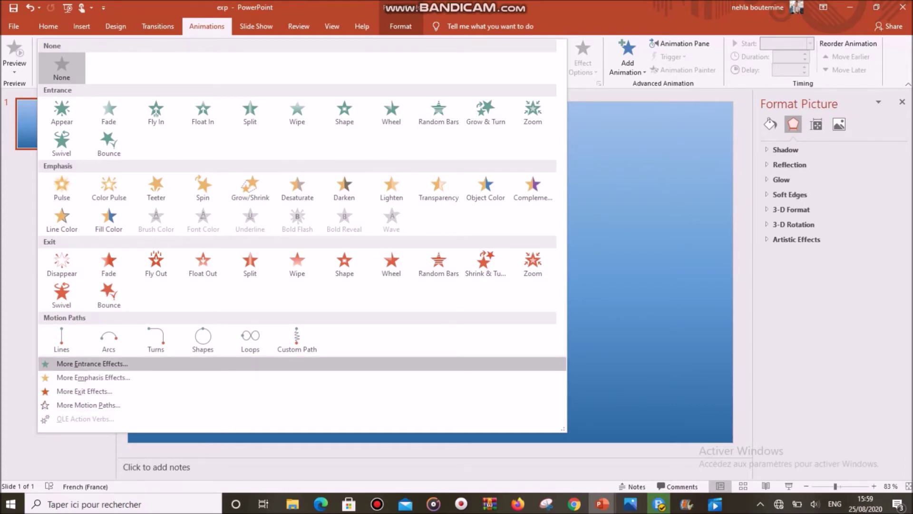
# Preview Box, Random Bars, Circle, Dissolve In, Peek In and Strips entrance effects on the mouse.
pyautogui.click(102, 365)
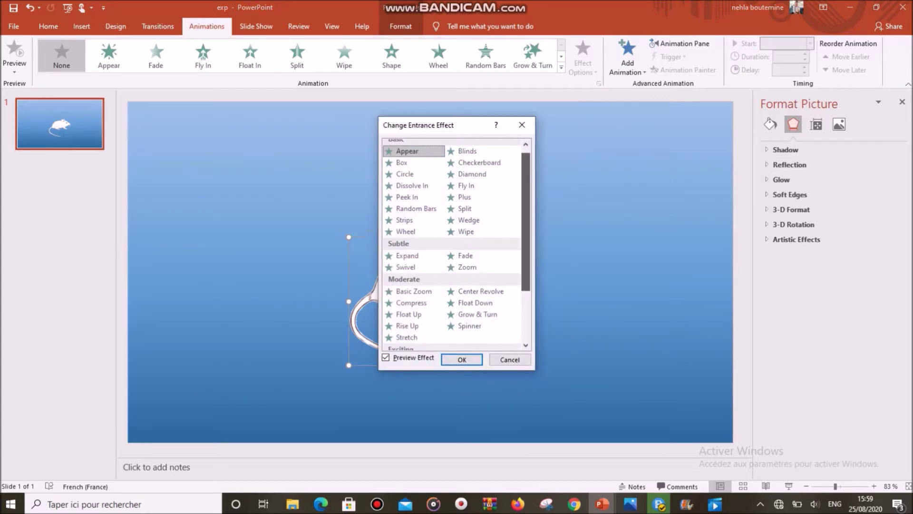
pyautogui.moveTo(460, 120)
pyautogui.mouseDown()
pyautogui.moveTo(277, 138)
pyautogui.moveTo(213, 112)
pyautogui.mouseUp()
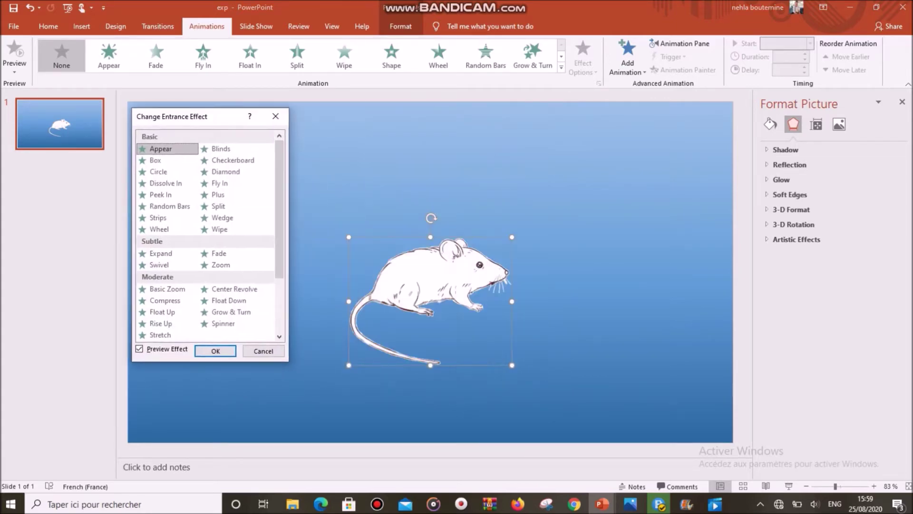
pyautogui.click(156, 160)
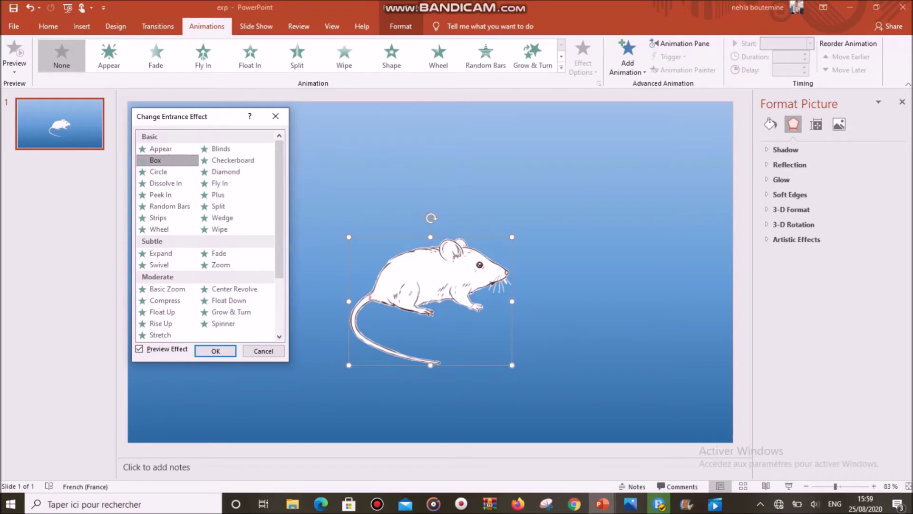
pyautogui.click(169, 206)
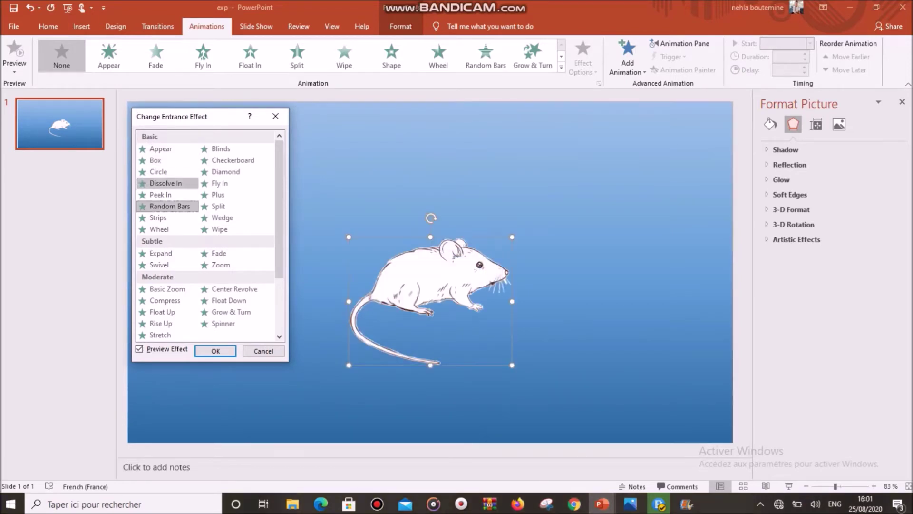
pyautogui.click(159, 172)
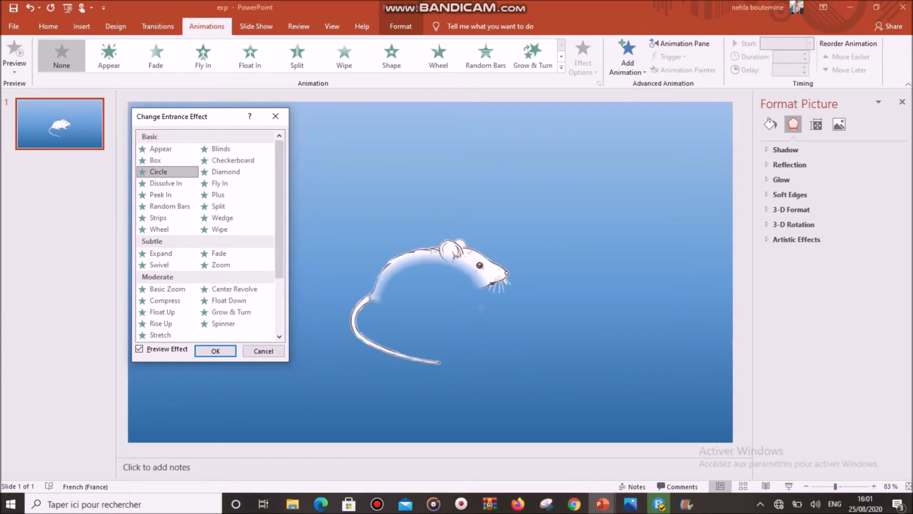
pyautogui.click(164, 183)
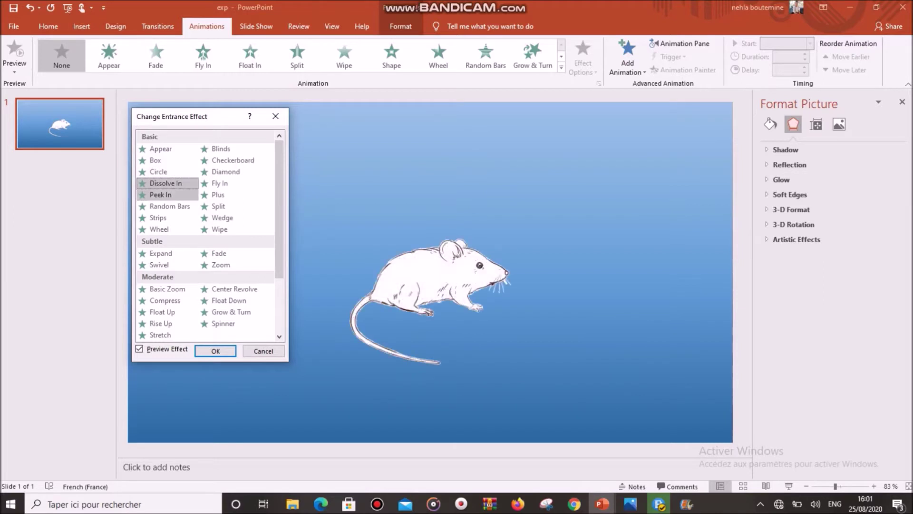
pyautogui.click(161, 194)
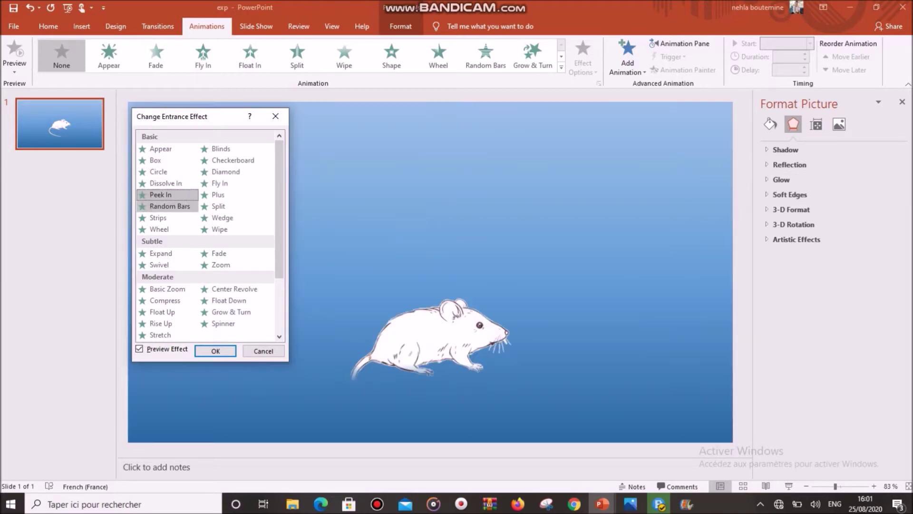
pyautogui.click(169, 206)
pyautogui.click(159, 218)
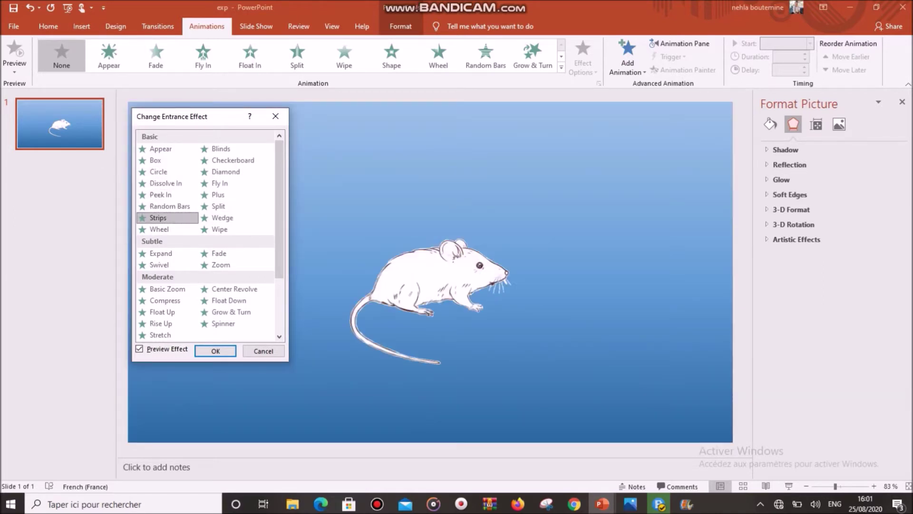
# Apply the Spinner entrance effect to the mouse drawing.
pyautogui.scroll(-3, 210, 236)
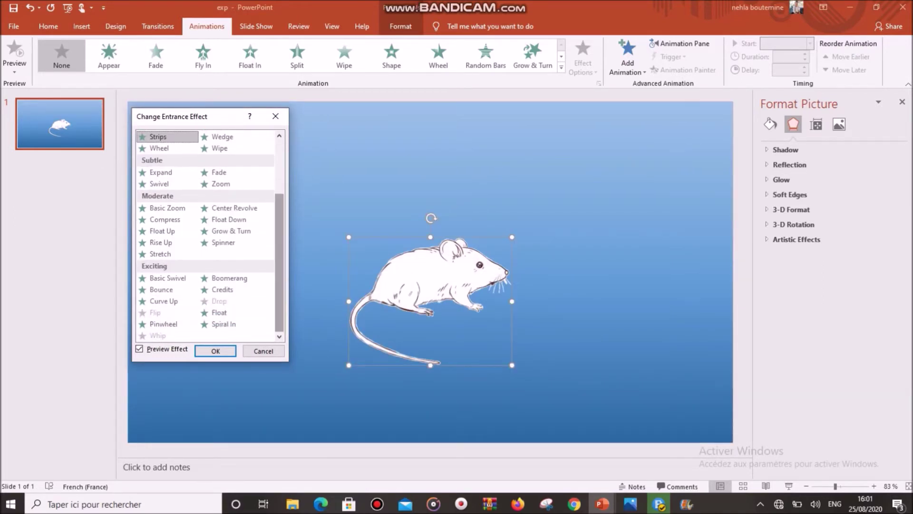
pyautogui.click(224, 243)
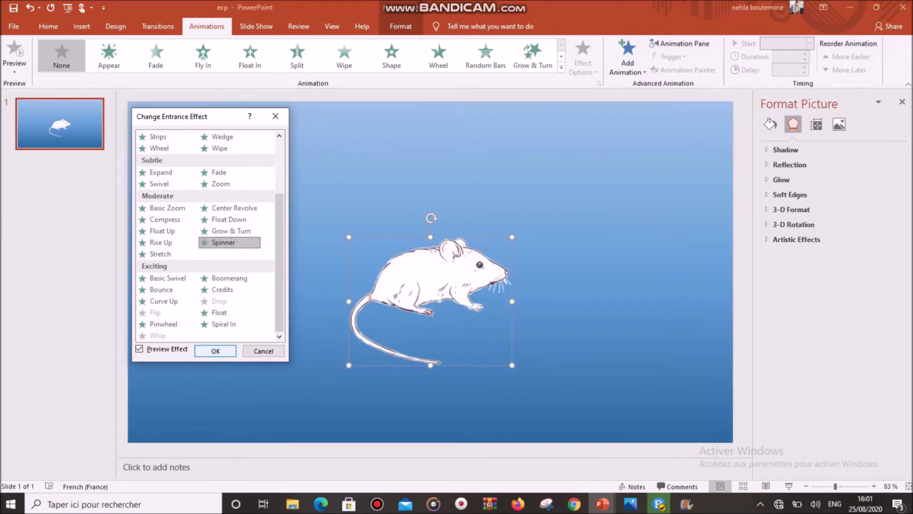
pyautogui.click(216, 351)
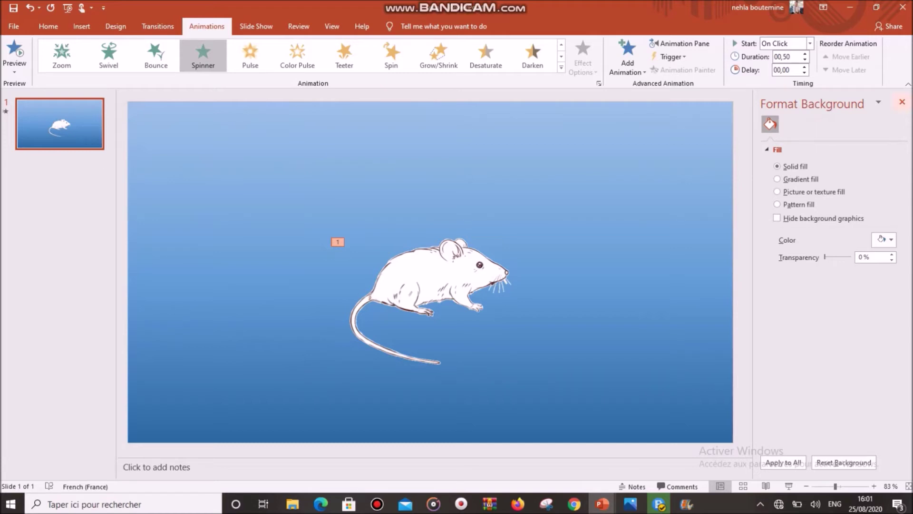
# Close Format Background and show a widened Animation Pane listing the Picture 4 Spinner entrance.
pyautogui.click(903, 101)
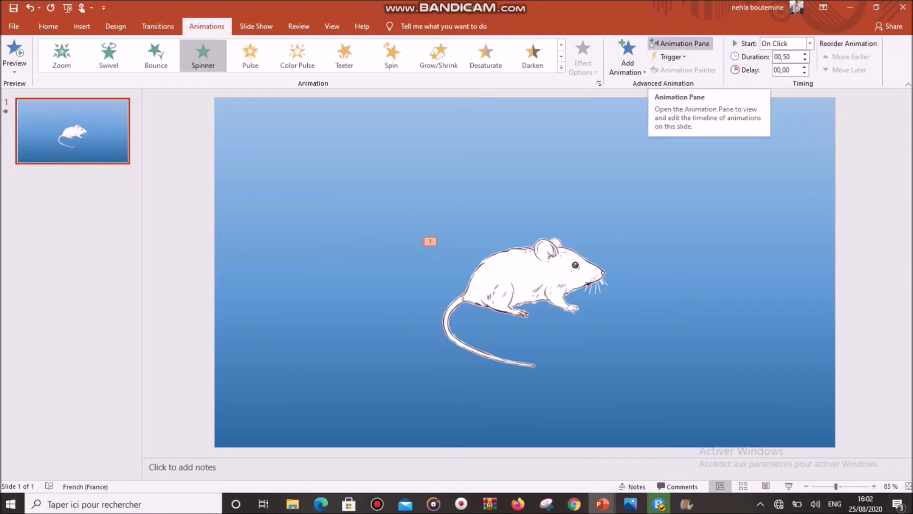
pyautogui.click(680, 43)
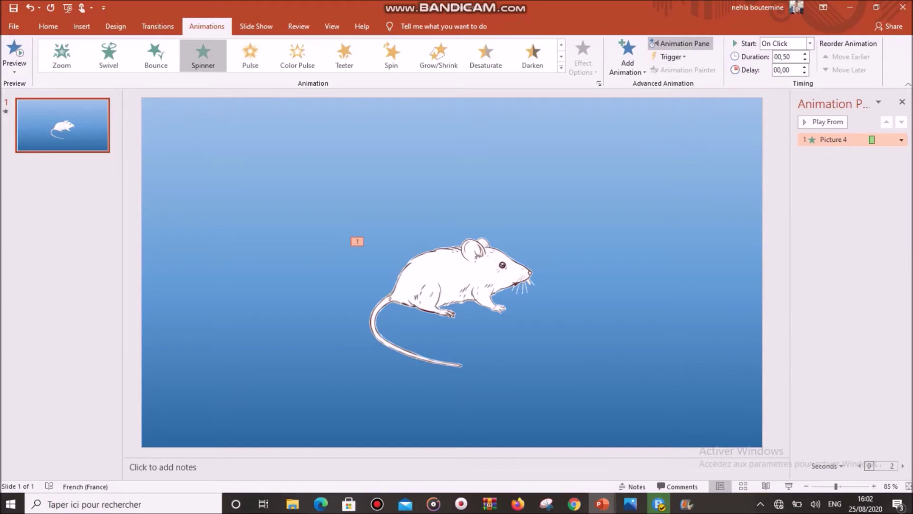
pyautogui.moveTo(794, 286); pyautogui.dragTo(755, 285)
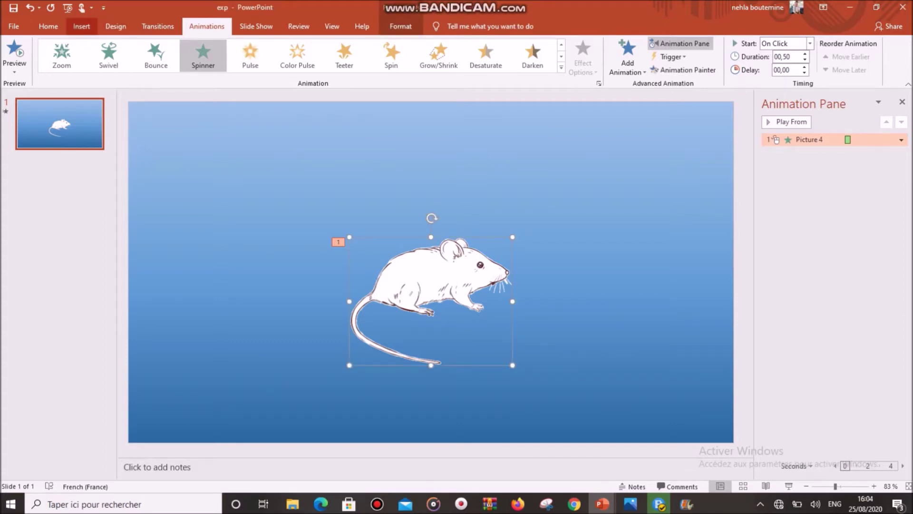
# Pick the Freeform: Shape tool from the Insert Shapes gallery to outline the syringe.
pyautogui.click(82, 26)
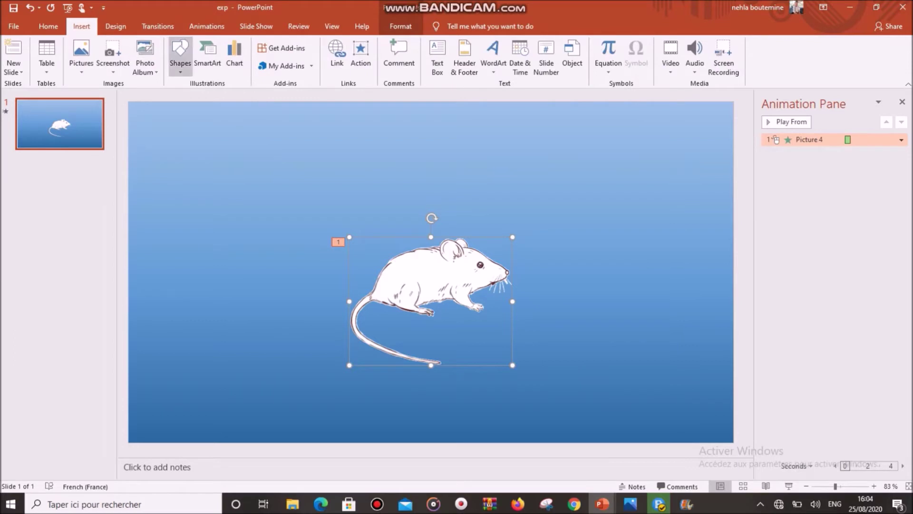
pyautogui.click(180, 56)
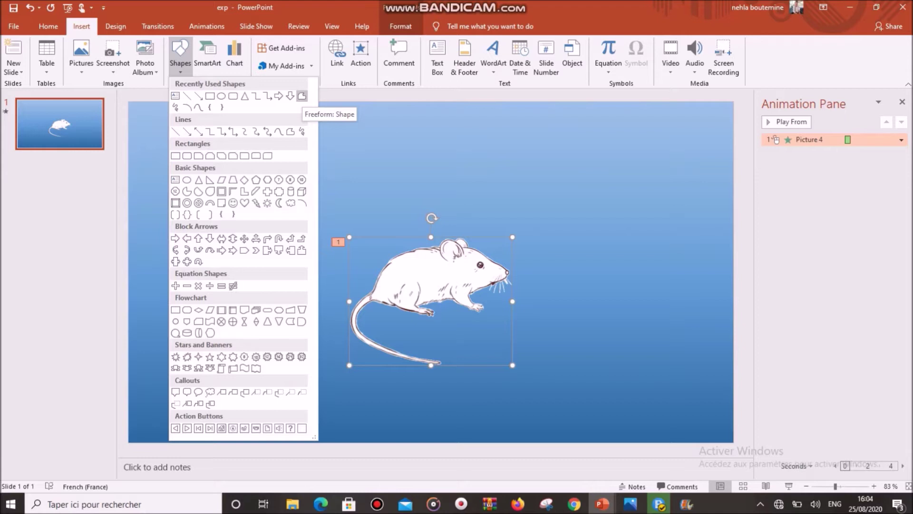
pyautogui.click(301, 95)
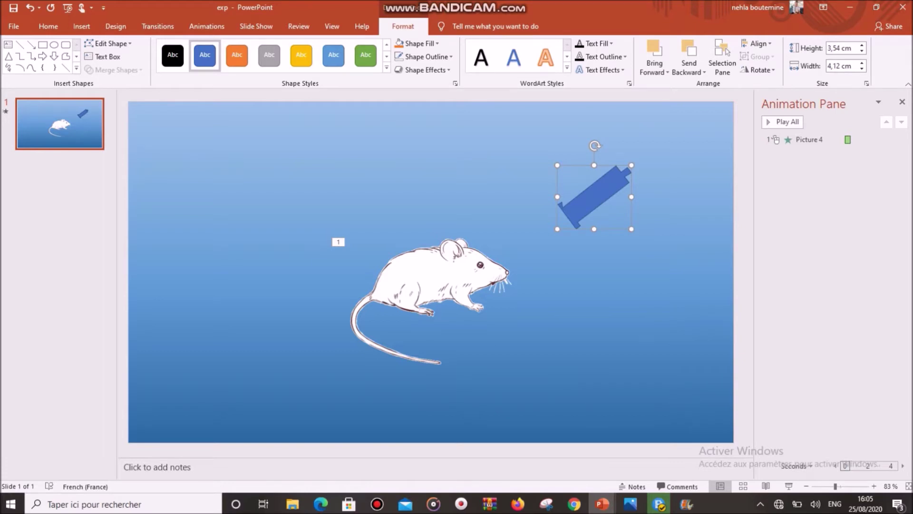
# Adjust the syringe outline's corner vertices in Edit Points mode.
pyautogui.rightClick(579, 207)
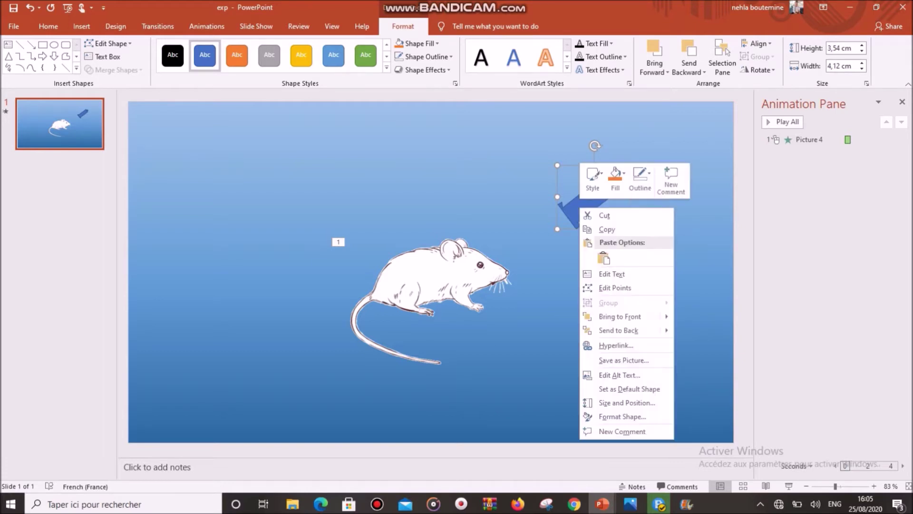
pyautogui.press('Escape')
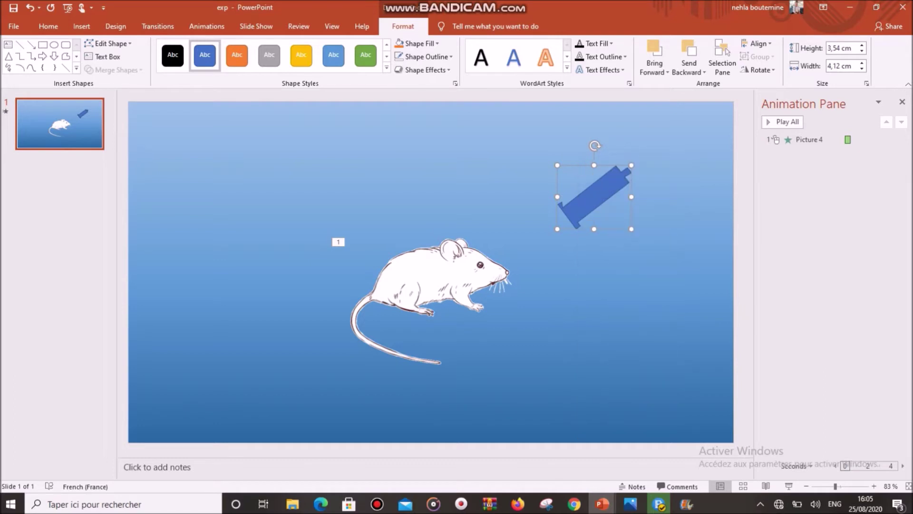
pyautogui.rightClick(571, 212)
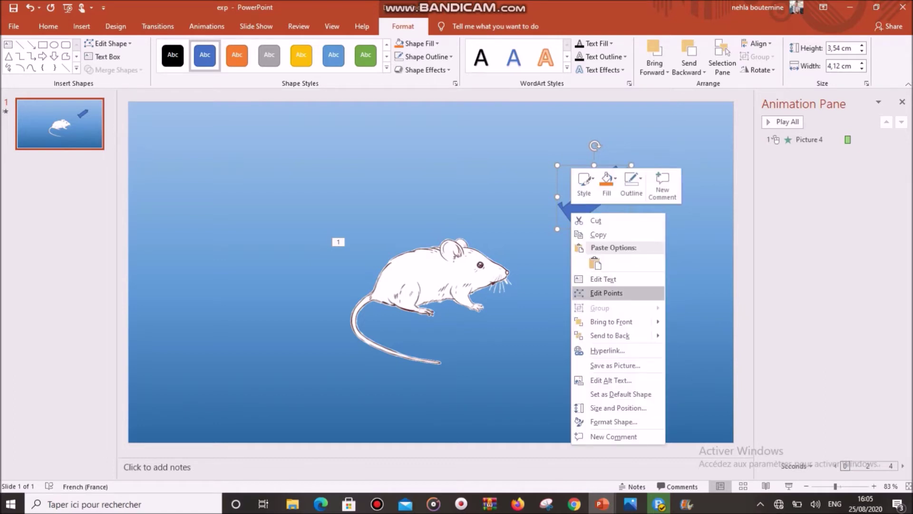
pyautogui.click(607, 293)
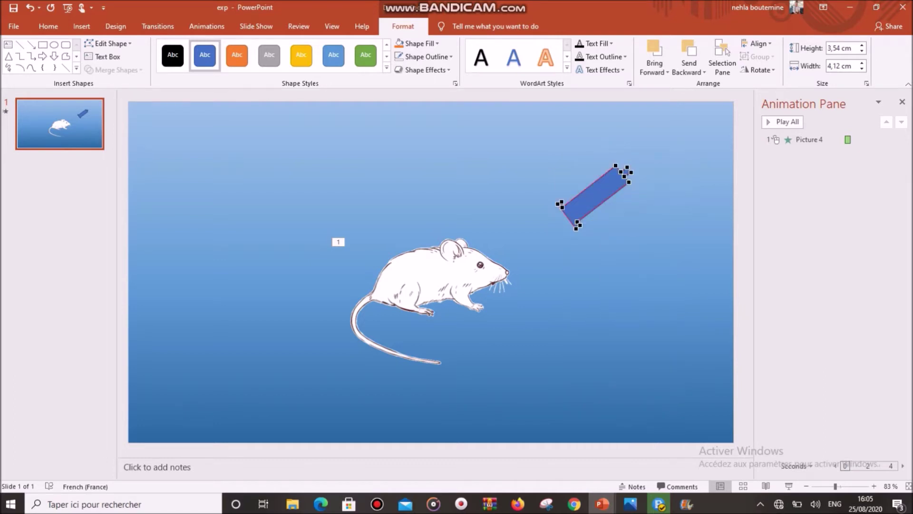
pyautogui.scroll(2, 431, 272)
pyautogui.scroll(4, 431, 271)
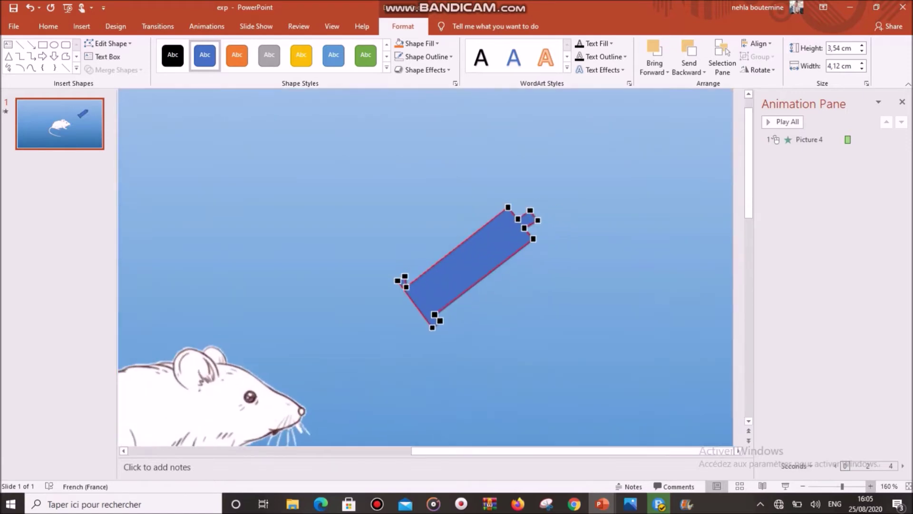
pyautogui.scroll(4, 431, 272)
pyautogui.click(356, 278)
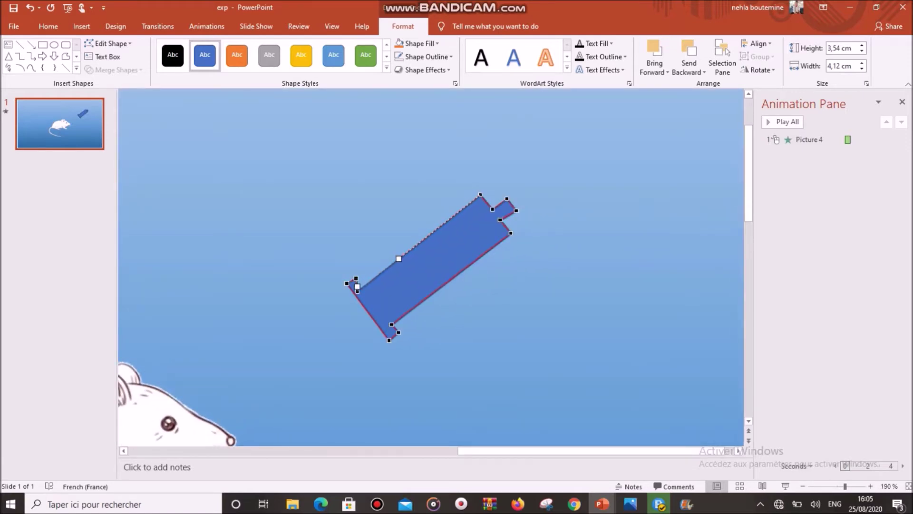
pyautogui.moveTo(357, 291); pyautogui.dragTo(363, 287)
pyautogui.click(500, 220)
# Finish point editing and move the syringe to the slide's top right.
pyautogui.press('Escape')
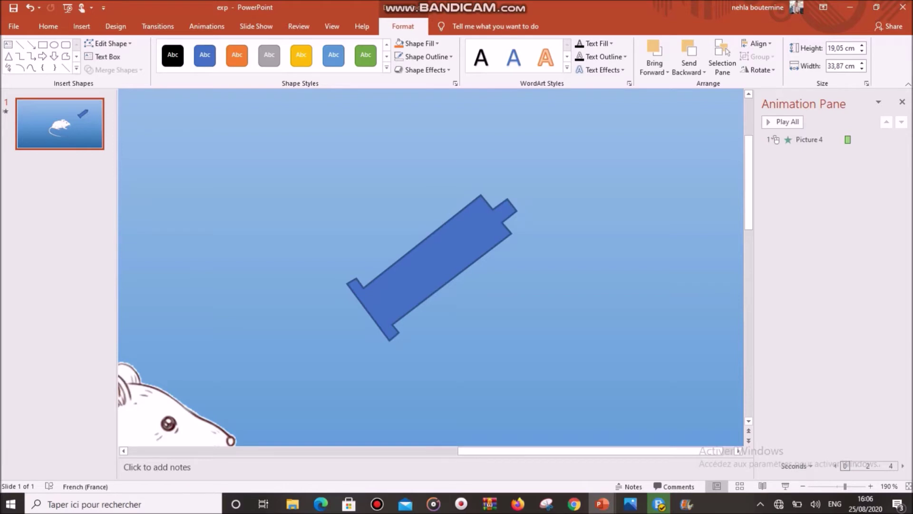
pyautogui.click(909, 486)
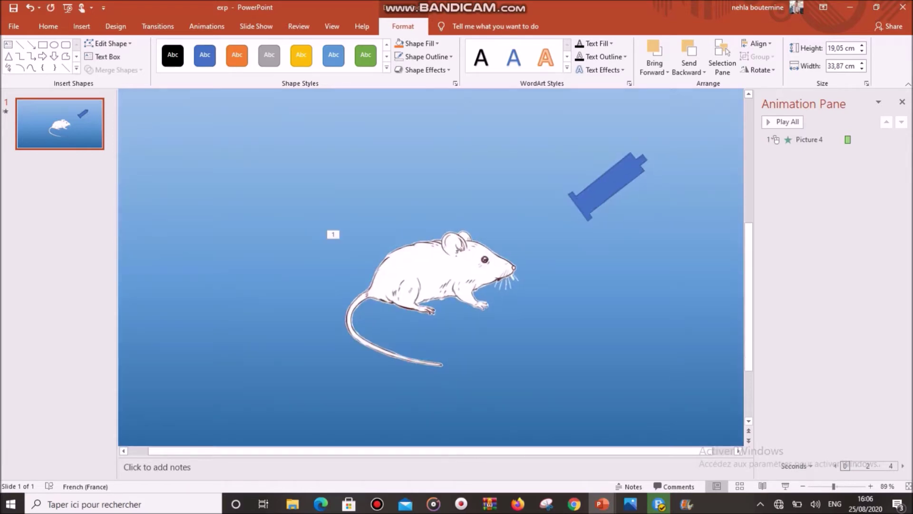
pyautogui.moveTo(608, 186); pyautogui.dragTo(599, 179)
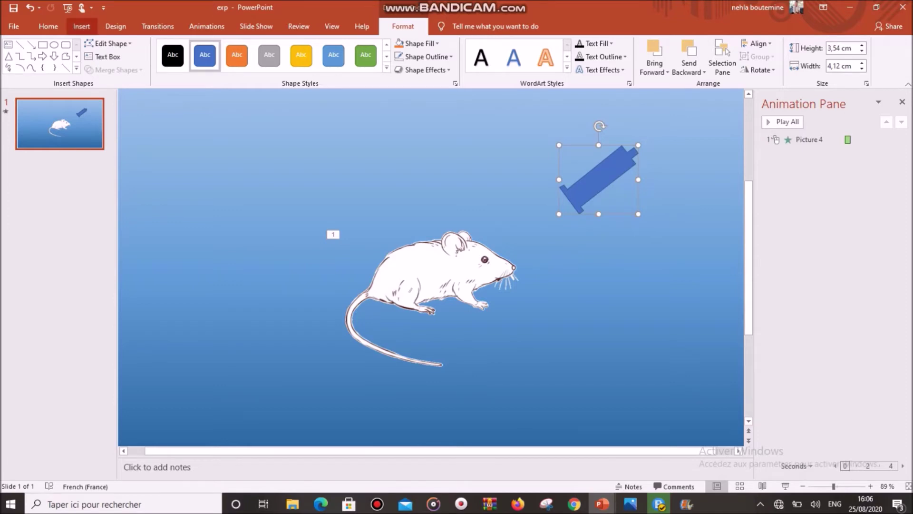
# Draw a small freeform end piece for the syringe's plunger.
pyautogui.click(82, 26)
pyautogui.click(180, 56)
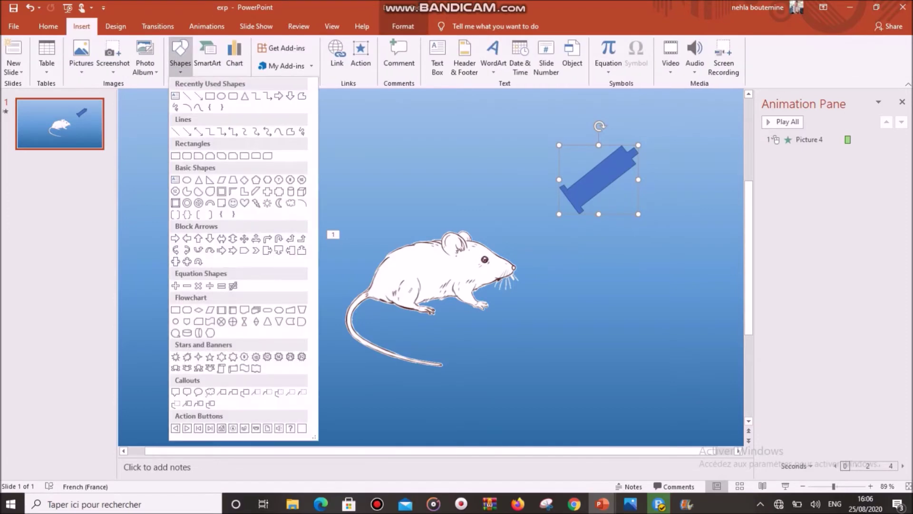
pyautogui.click(302, 96)
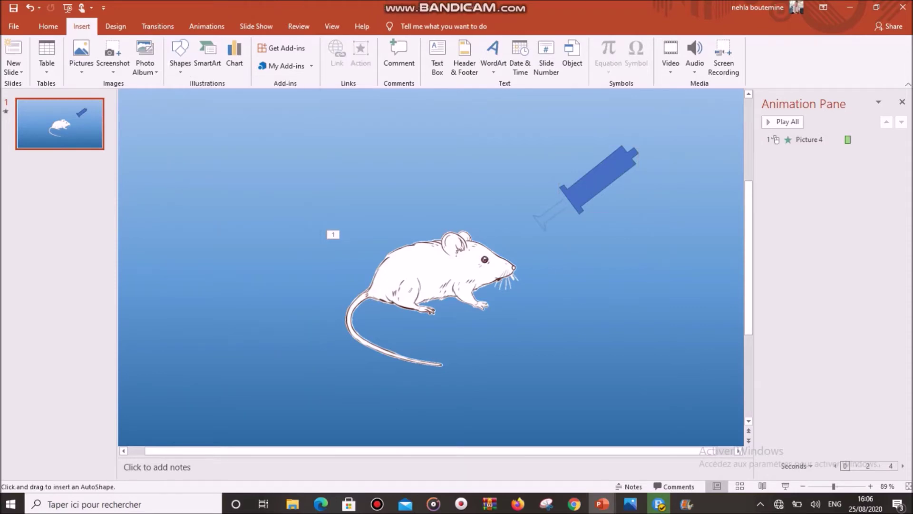
pyautogui.moveTo(531, 196); pyautogui.dragTo(571, 231)
pyautogui.hotkey('ctrl', 'z')
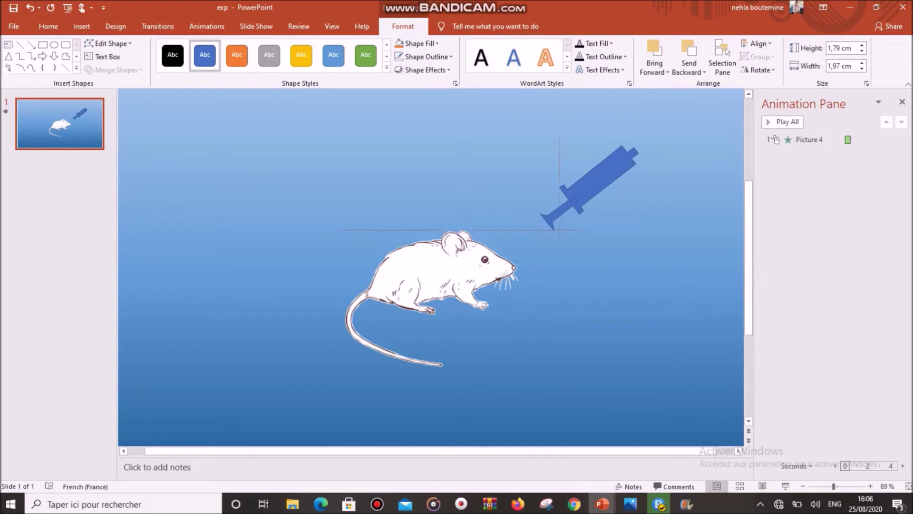
pyautogui.hotkey('ctrl', 'y')
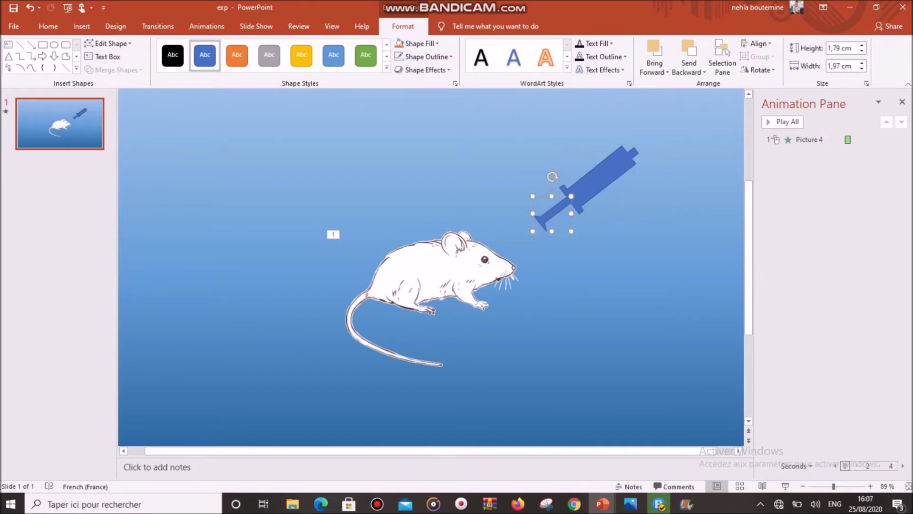
# Draw a straight needle line from the syringe tip.
pyautogui.click(66, 67)
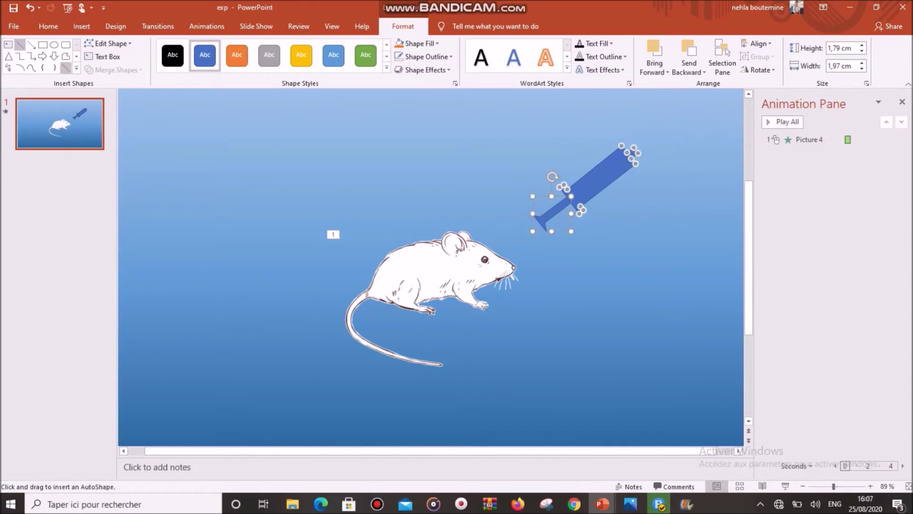
pyautogui.moveTo(637, 153); pyautogui.dragTo(653, 140)
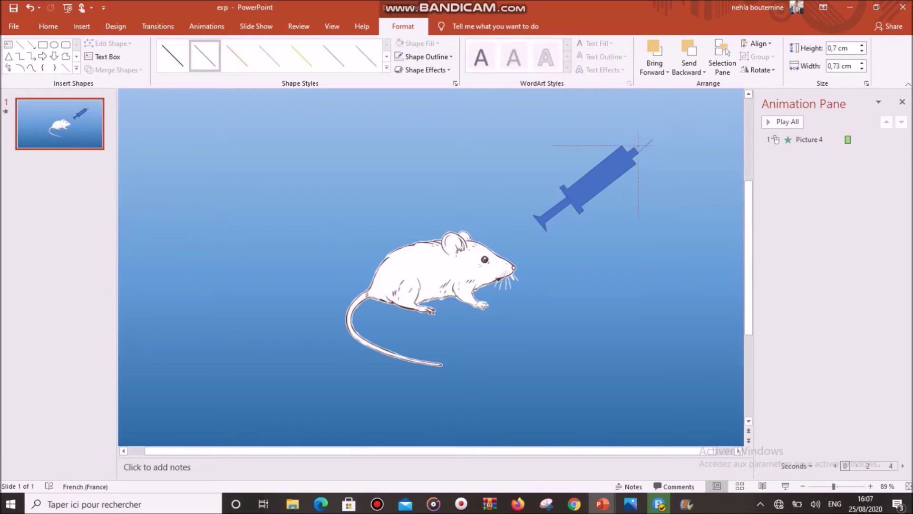
pyautogui.hotkey('ctrl', 'z')
pyautogui.press('Escape')
pyautogui.hotkey('ctrl', 'y')
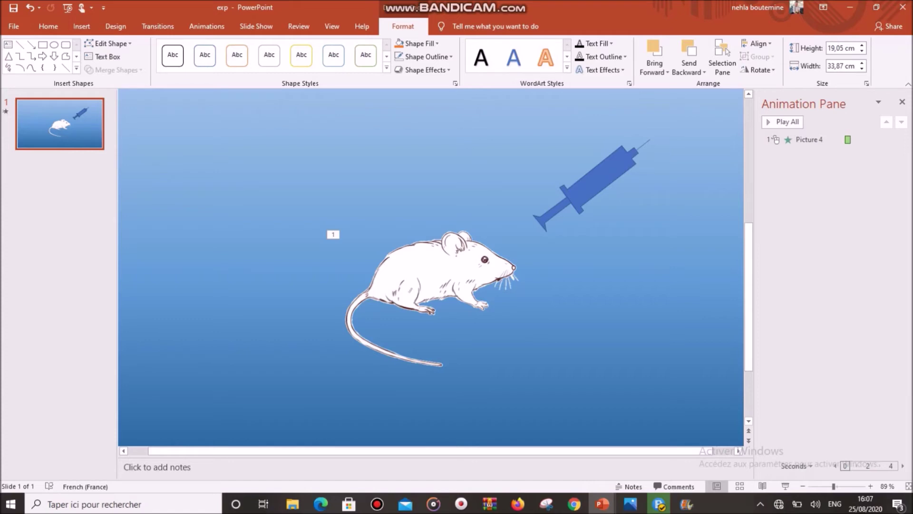
# Undo an accidental move of the syringe barrel and select the small plunger piece.
pyautogui.click(600, 178)
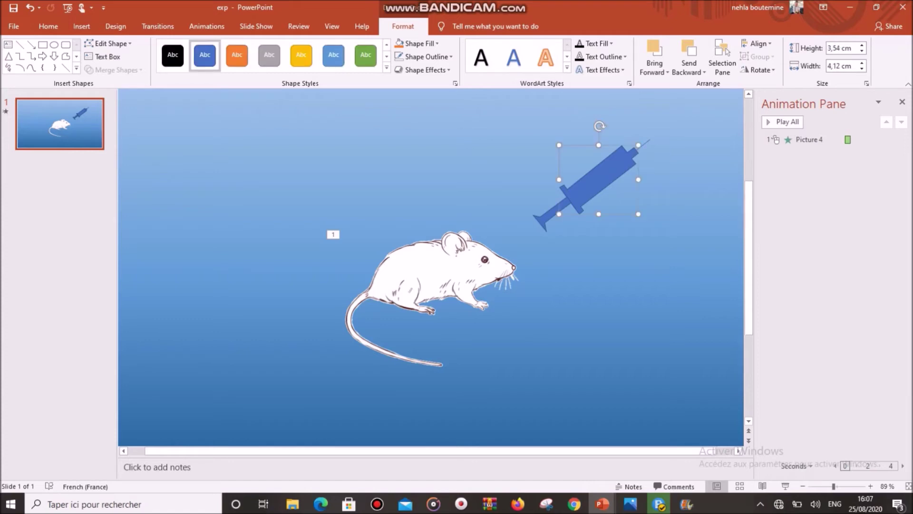
pyautogui.moveTo(600, 178); pyautogui.dragTo(613, 204)
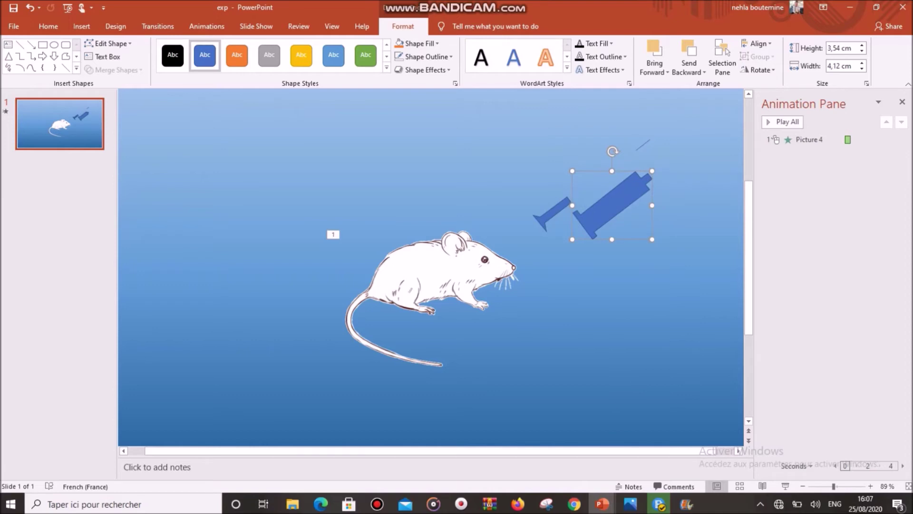
pyautogui.hotkey('ctrl', 'z')
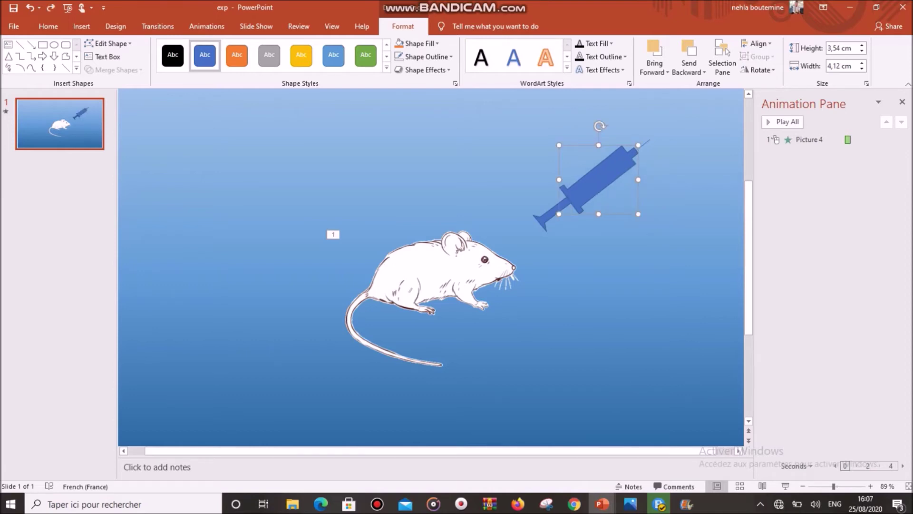
pyautogui.click(548, 215)
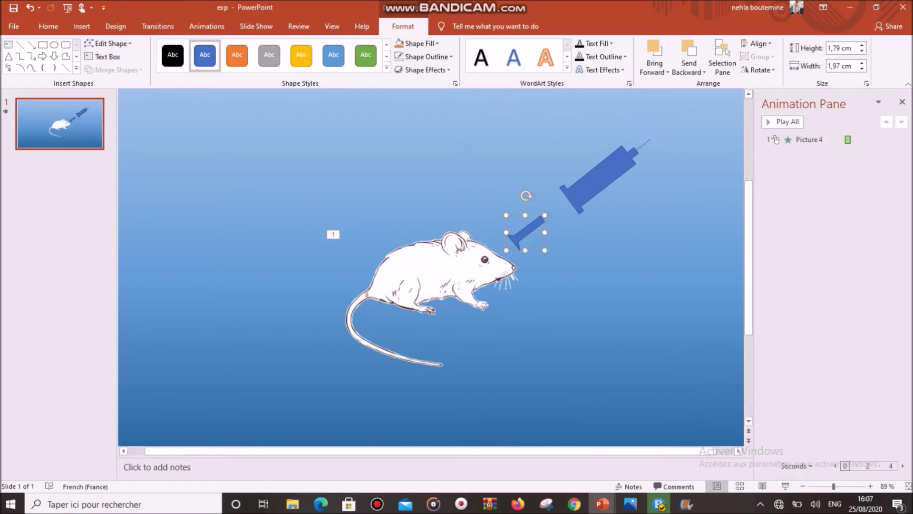
# Select the syringe barrel together with the needle line.
pyautogui.click(599, 179)
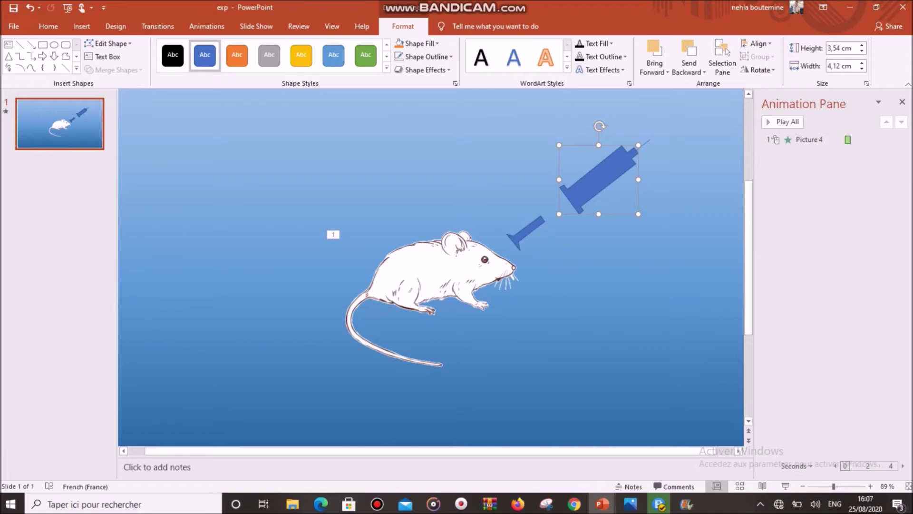
pyautogui.click(238, 380)
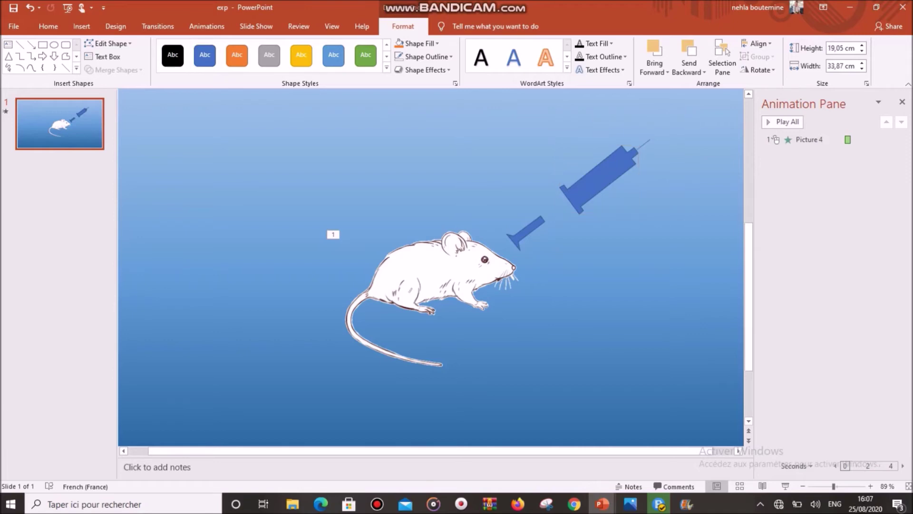
pyautogui.click(598, 180)
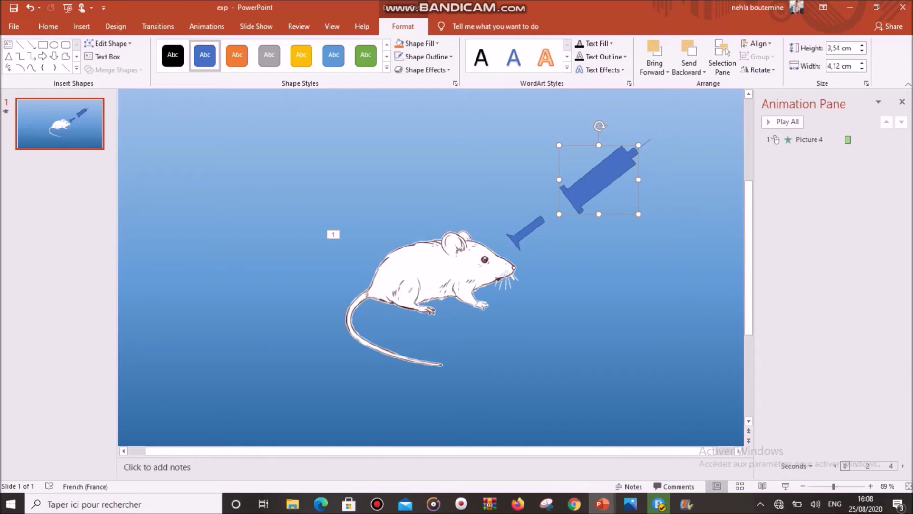
pyautogui.keyDown('shift'); pyautogui.click(644, 143); pyautogui.keyUp('shift')
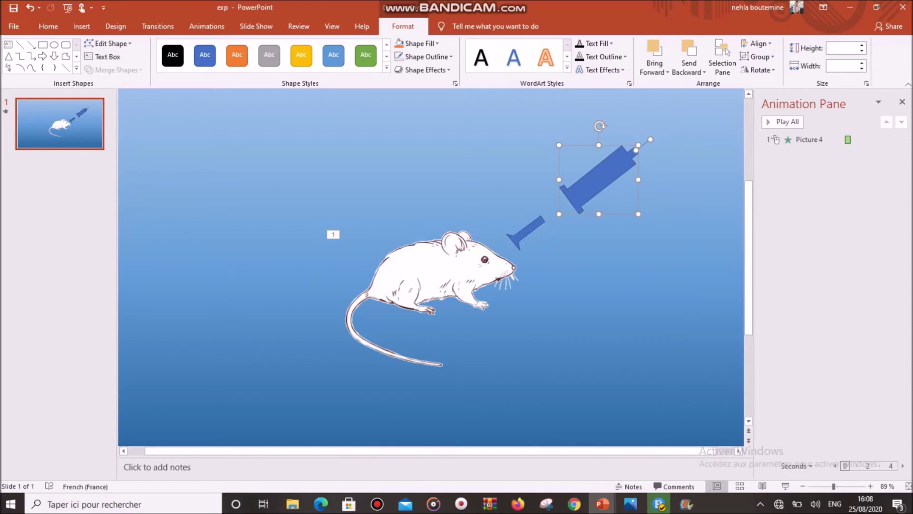
pyautogui.rightClick(639, 161)
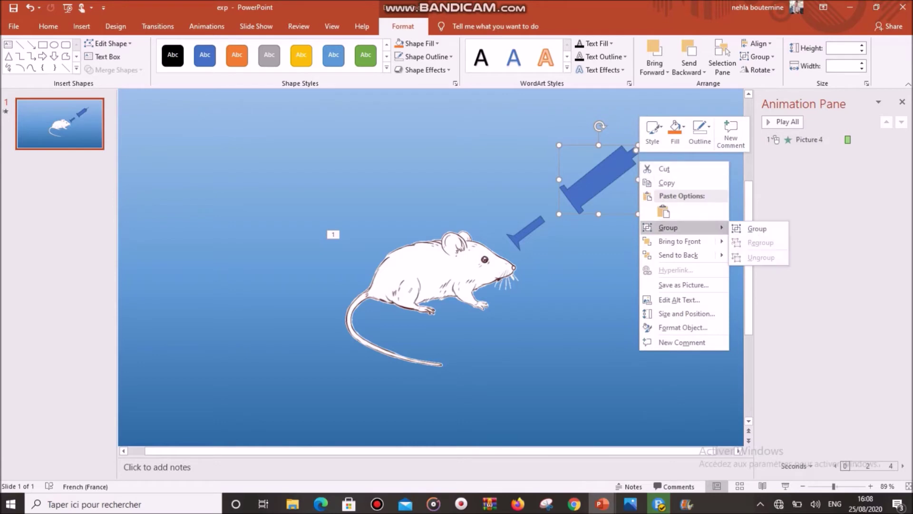
# Group barrel and needle, move the syringe beside the mouse's tail, and fill it white.
pyautogui.click(757, 229)
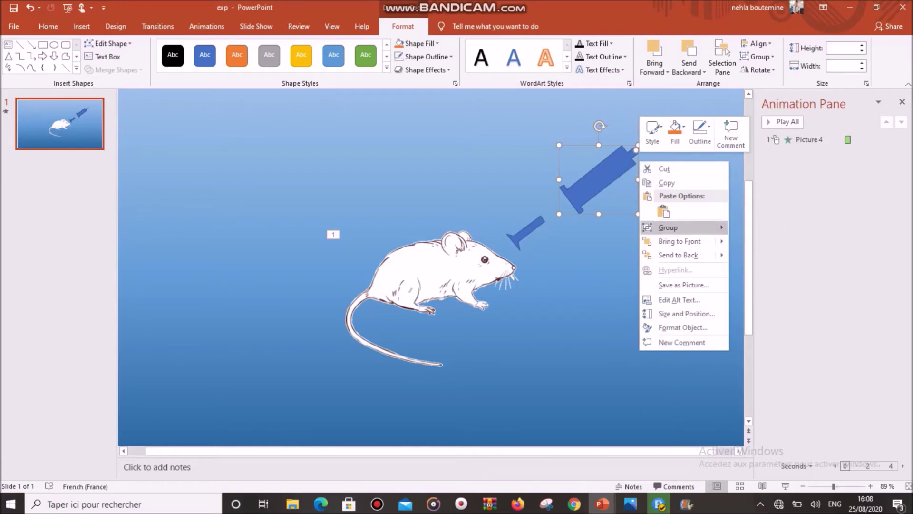
pyautogui.moveTo(605, 181)
pyautogui.mouseDown()
pyautogui.moveTo(612, 283)
pyautogui.moveTo(613, 183)
pyautogui.moveTo(613, 265)
pyautogui.mouseUp()
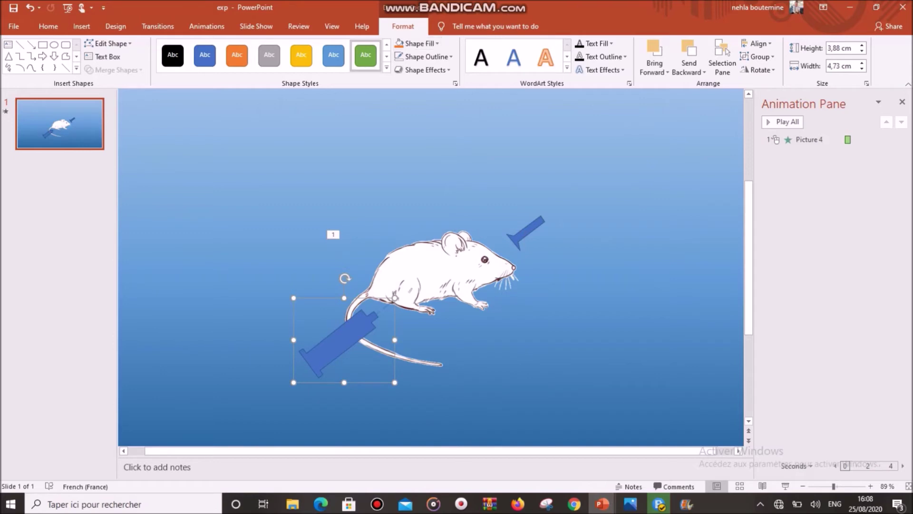
pyautogui.click(366, 55)
pyautogui.click(418, 43)
pyautogui.click(398, 69)
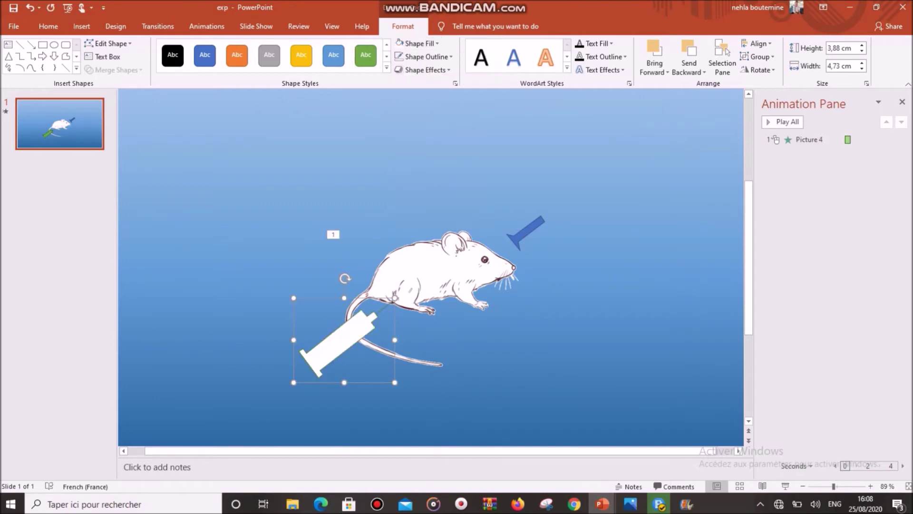
# Give the syringe a black outline and tilt it about 20° clockwise.
pyautogui.click(424, 57)
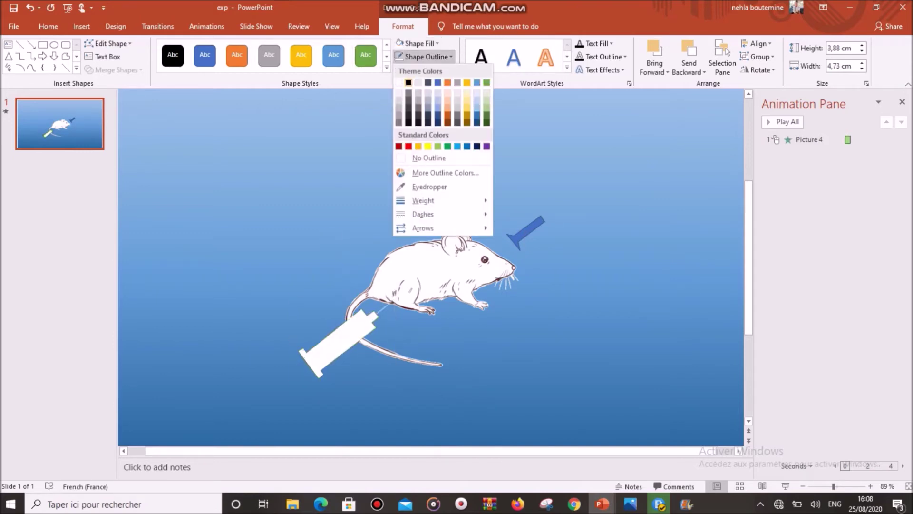
pyautogui.click(410, 94)
pyautogui.moveTo(345, 278); pyautogui.dragTo(363, 281)
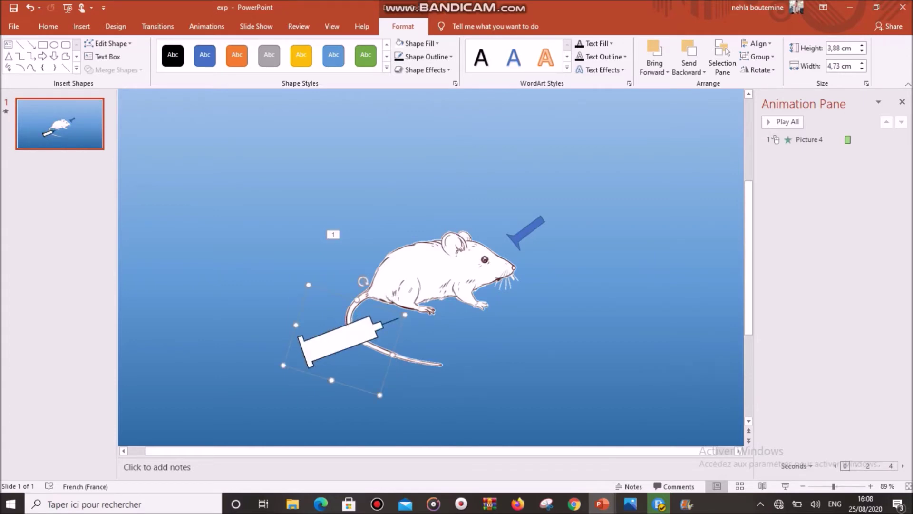
pyautogui.click(393, 320)
pyautogui.click(340, 340)
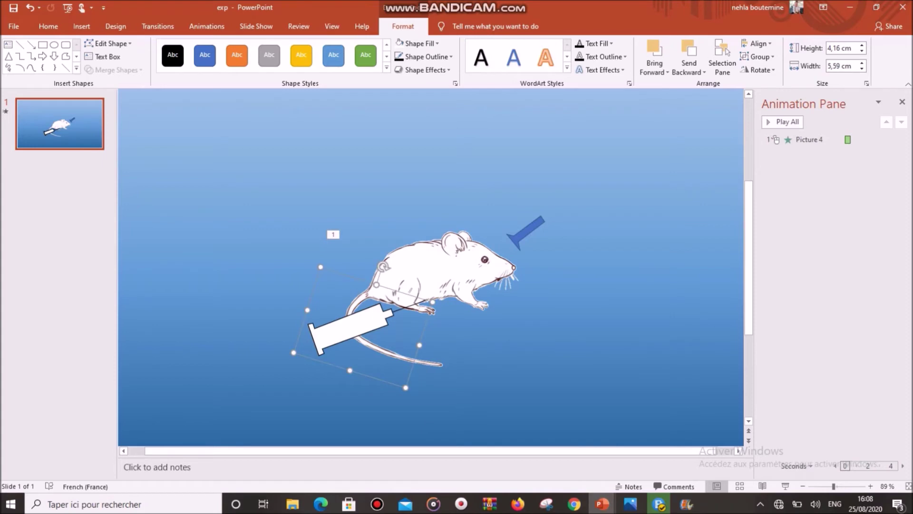
# Move and stretch the plunger piece to fit onto the syringe's back end.
pyautogui.moveTo(526, 233); pyautogui.dragTo(289, 288)
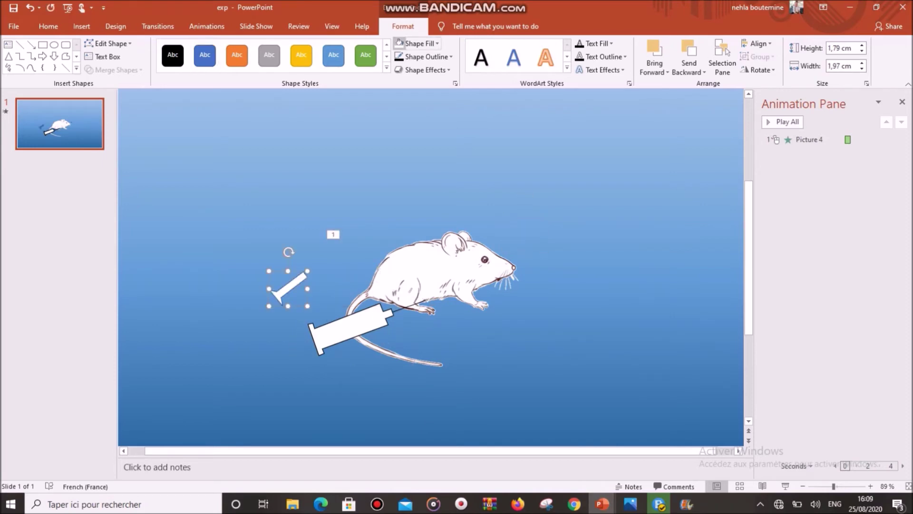
pyautogui.moveTo(303, 356)
pyautogui.mouseDown()
pyautogui.moveTo(312, 360)
pyautogui.moveTo(247, 379)
pyautogui.mouseUp()
pyautogui.moveTo(286, 352); pyautogui.dragTo(376, 284)
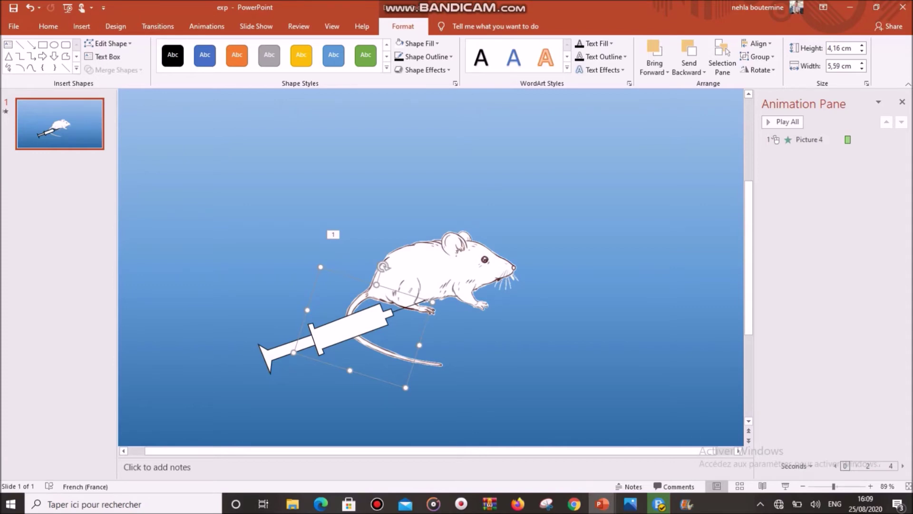
pyautogui.click(395, 280)
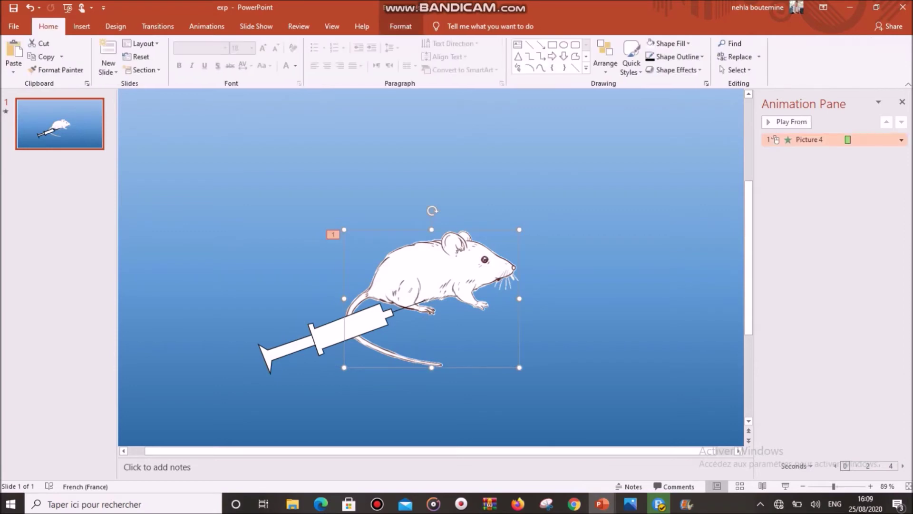
# Bring the mouse picture in front of the syringe and play the slide show.
pyautogui.rightClick(433, 264)
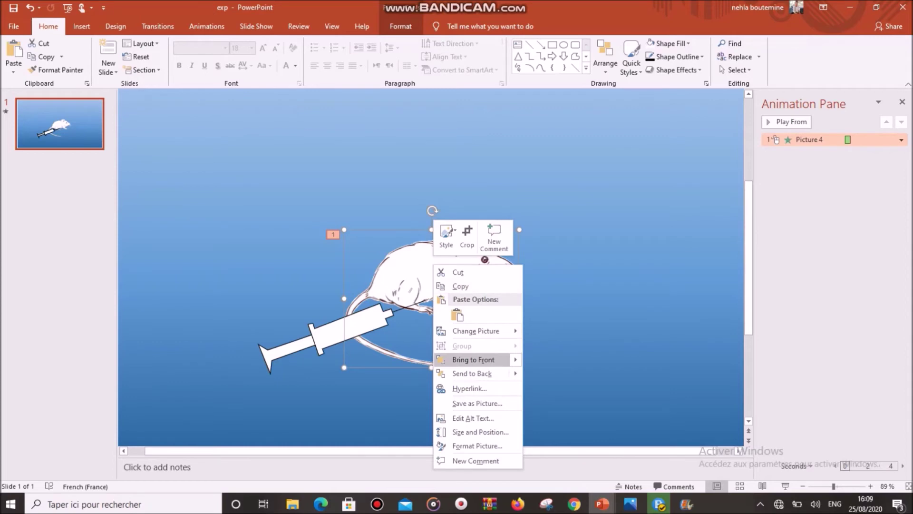
pyautogui.click(474, 360)
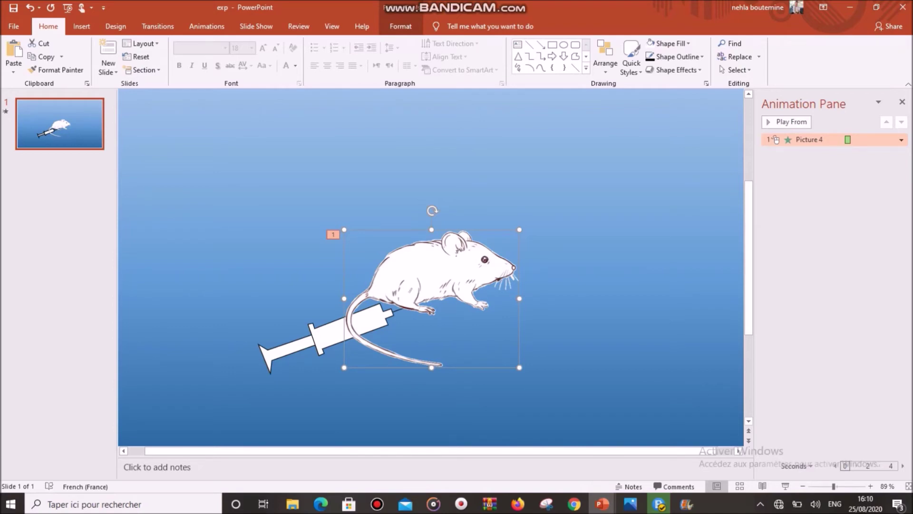
pyautogui.press('Tab')
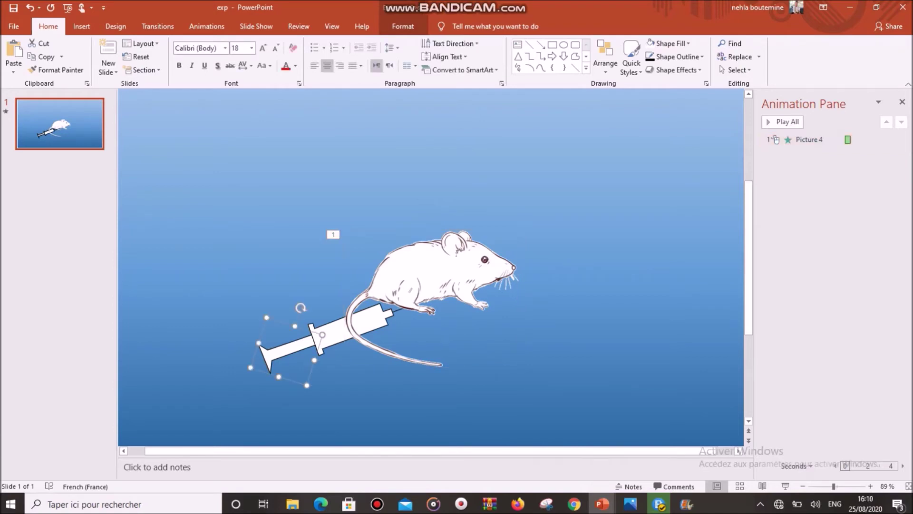
pyautogui.press('Tab')
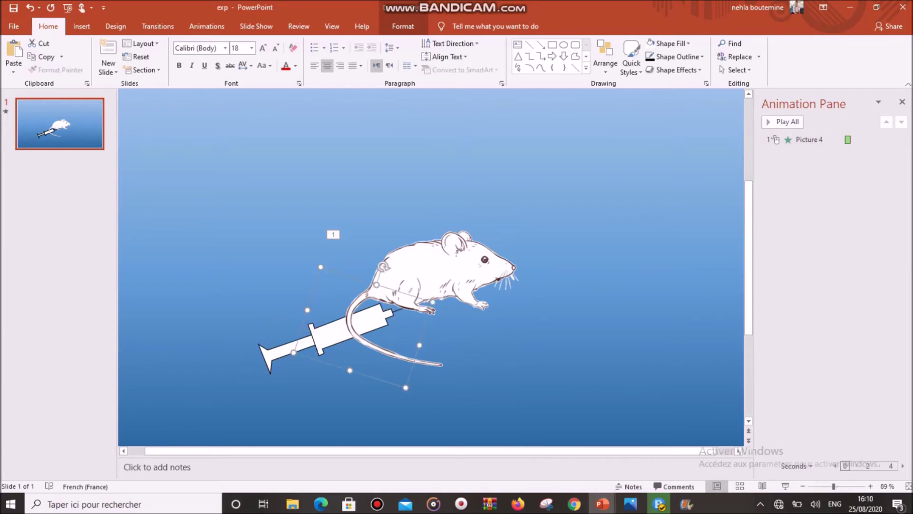
pyautogui.press('Tab')
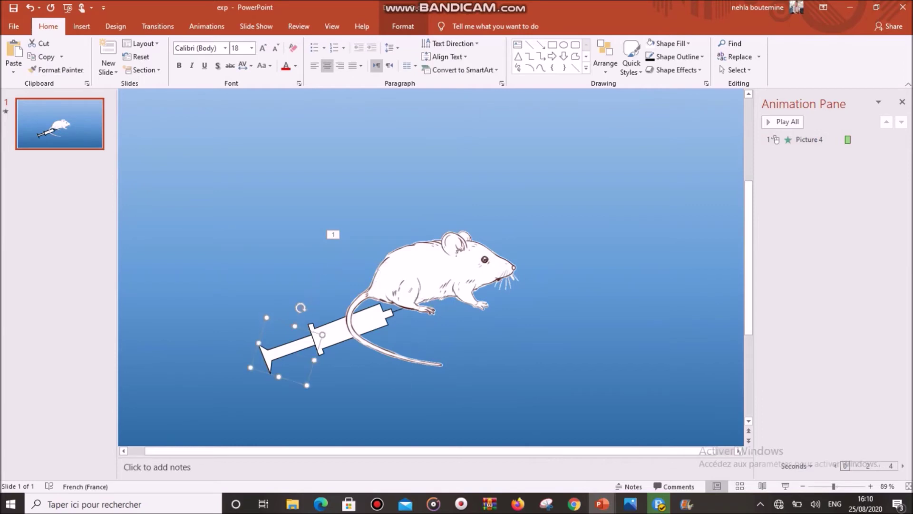
pyautogui.press('Tab')
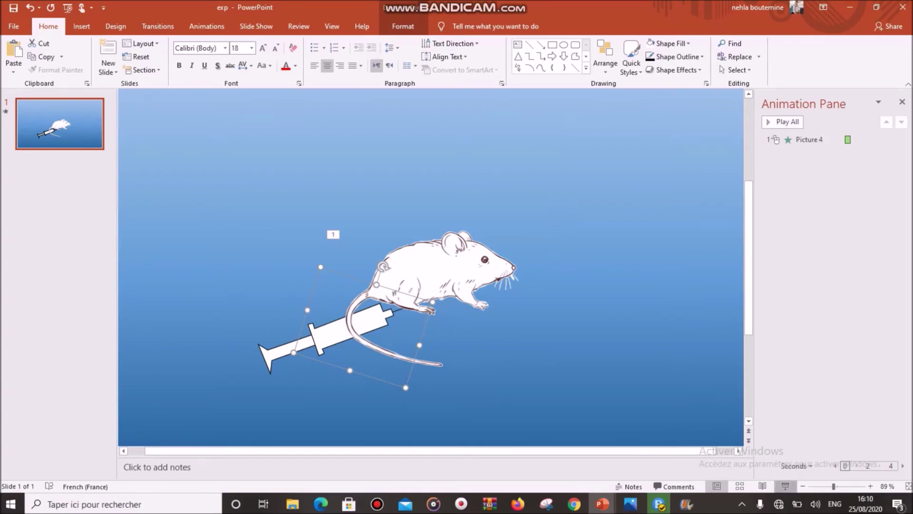
pyautogui.click(785, 486)
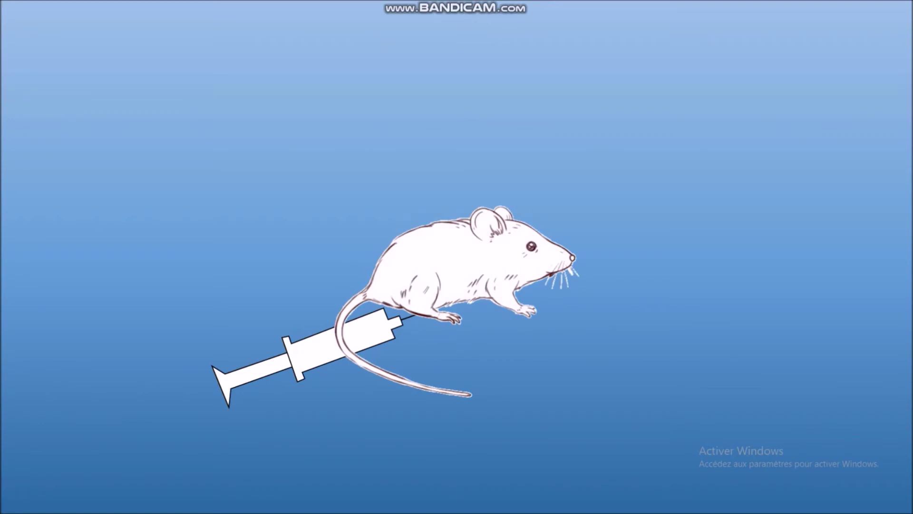
# Exit the show, push the plunger piece up into the barrel, and select both syringe pieces.
pyautogui.press('Escape')
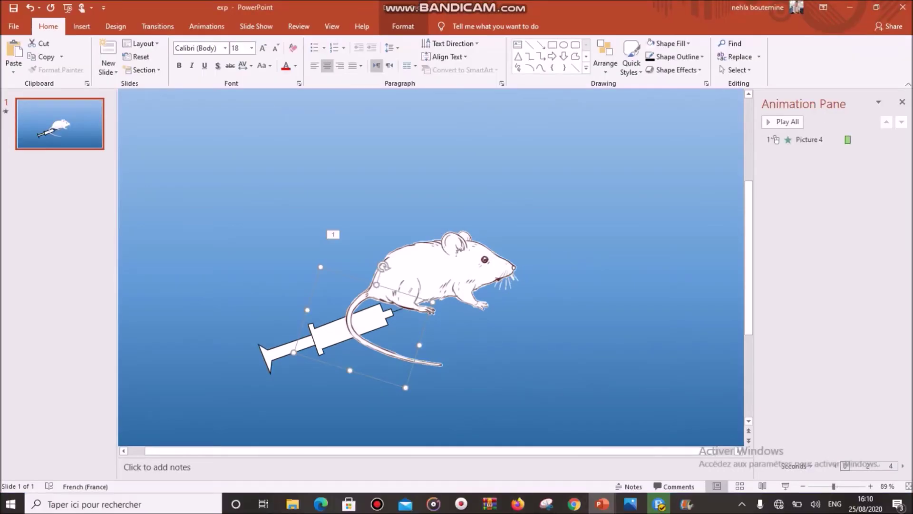
pyautogui.click(286, 351)
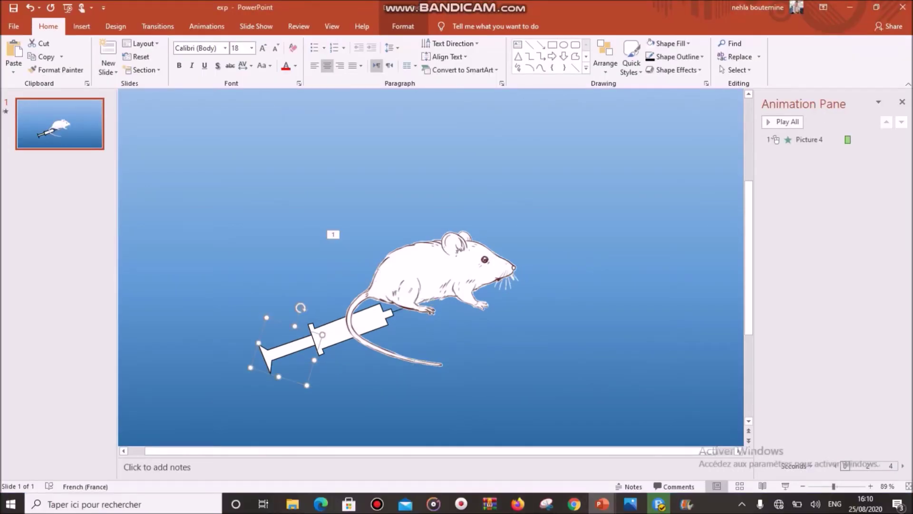
pyautogui.moveTo(287, 318); pyautogui.dragTo(300, 313)
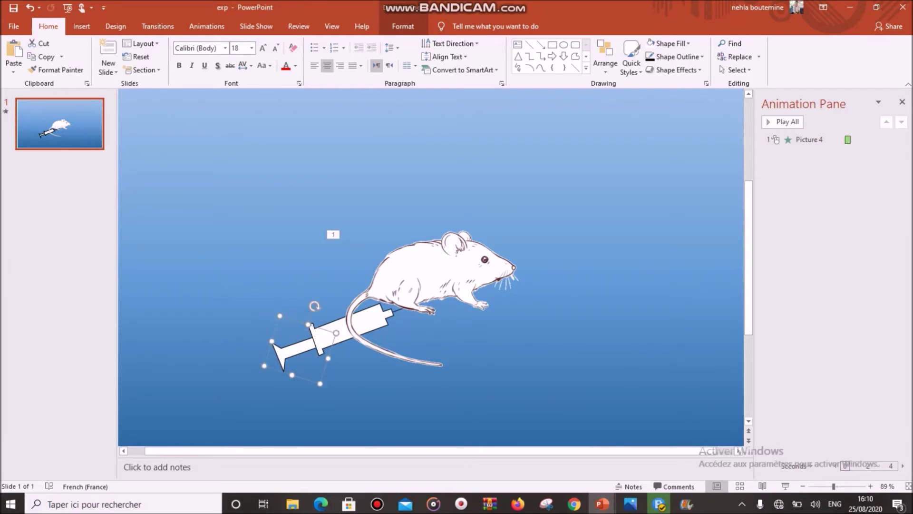
pyautogui.hotkey('ctrl', 'z')
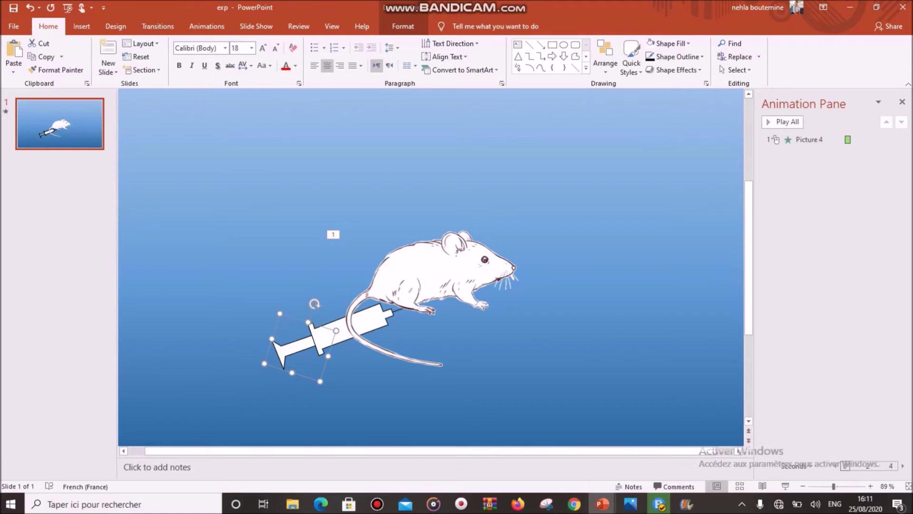
pyautogui.keyDown('shift'); pyautogui.click(452, 276); pyautogui.keyUp('shift')
pyautogui.keyDown('shift'); pyautogui.click(452, 276); pyautogui.keyUp('shift')
pyautogui.keyDown('shift'); pyautogui.click(362, 323); pyautogui.keyUp('shift')
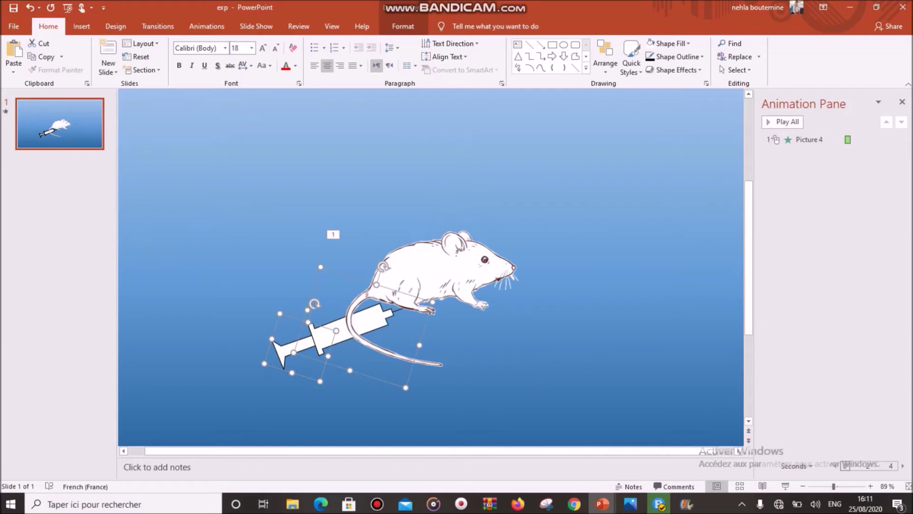
pyautogui.click(206, 27)
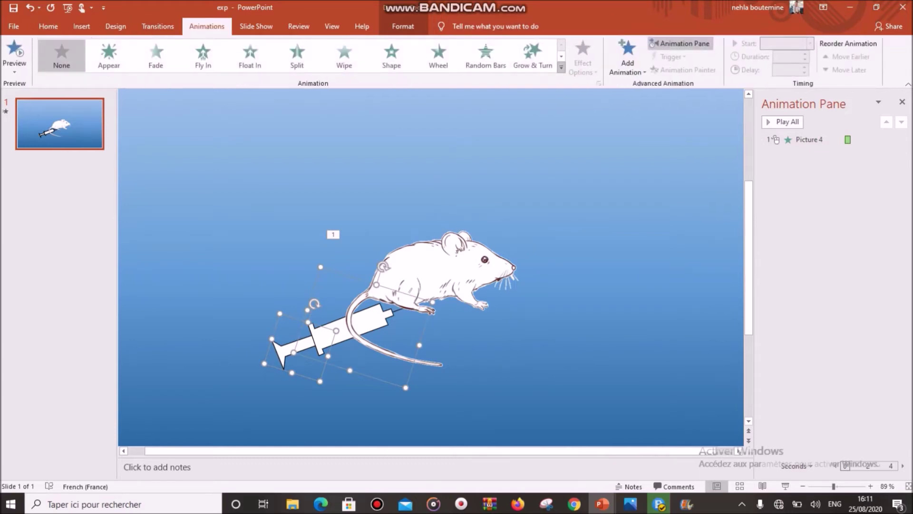
# Apply the Fade entrance to both syringe pieces and preview it as a slide show.
pyautogui.click(561, 67)
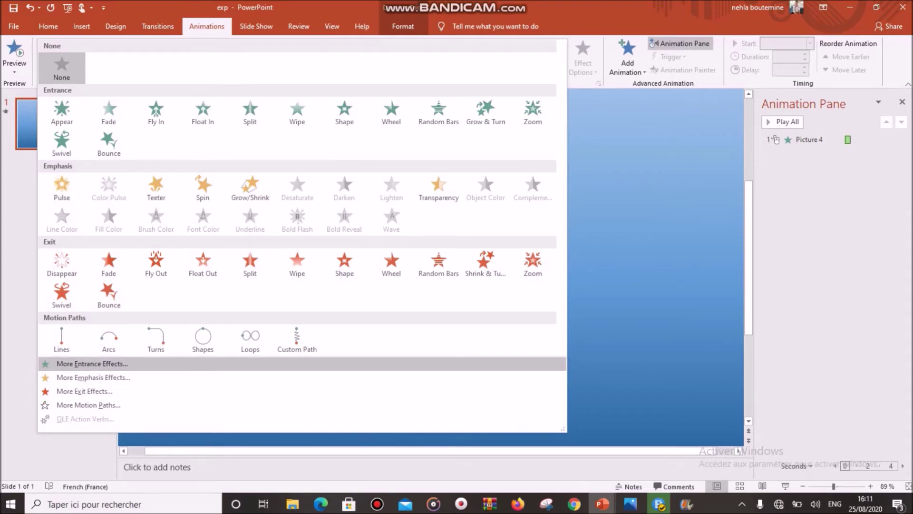
pyautogui.click(92, 363)
pyautogui.moveTo(456, 124); pyautogui.dragTo(188, 110)
pyautogui.click(196, 247)
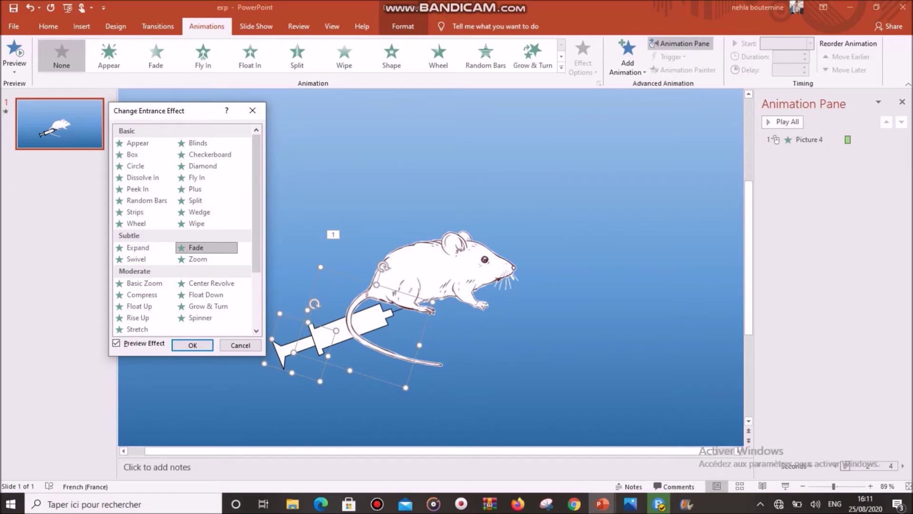
pyautogui.click(192, 345)
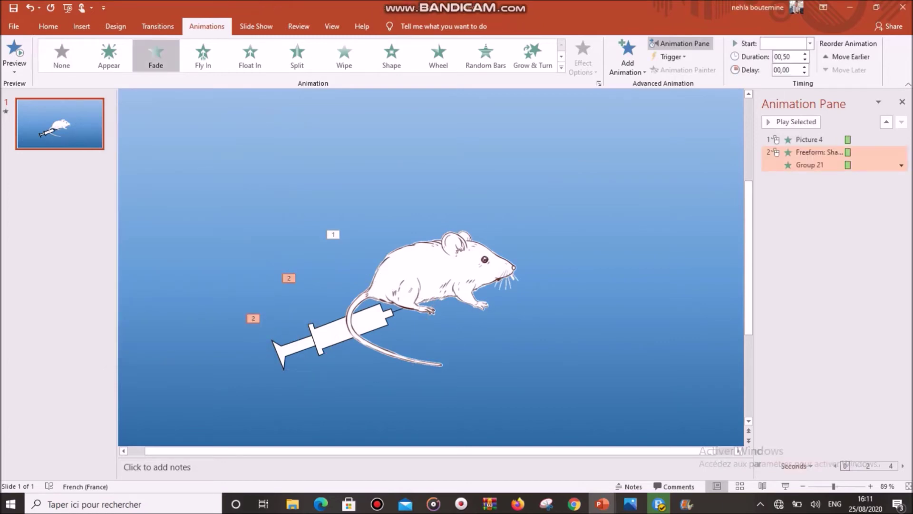
pyautogui.click(785, 486)
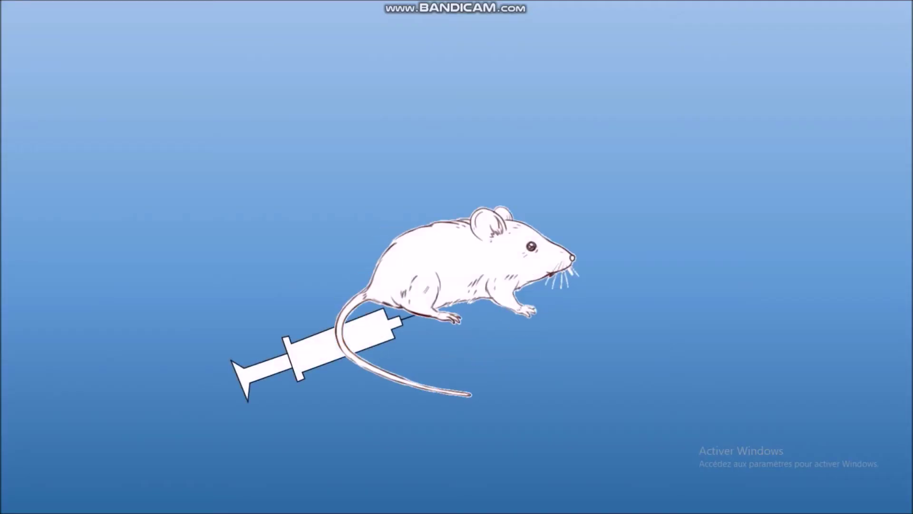
pyautogui.press('Escape')
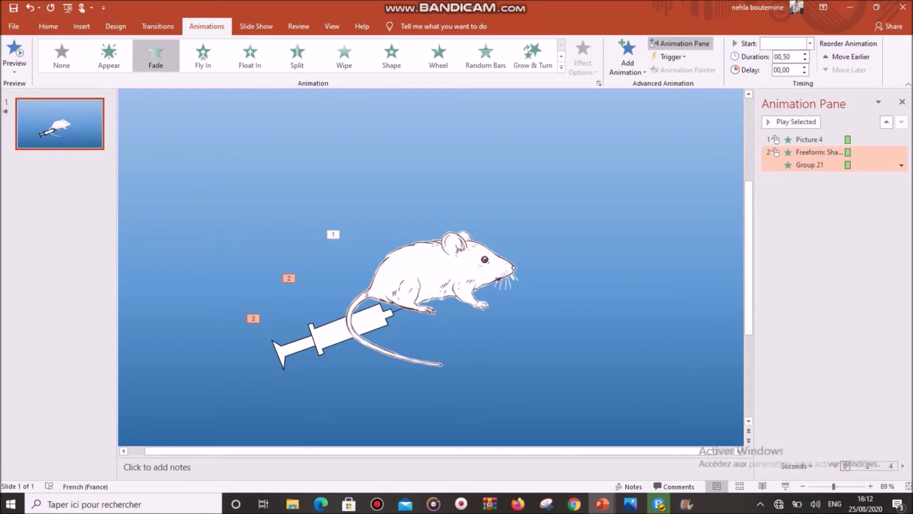
# Select the plunger's Freeform animation and open Add Animation's full motion paths list.
pyautogui.click(819, 152)
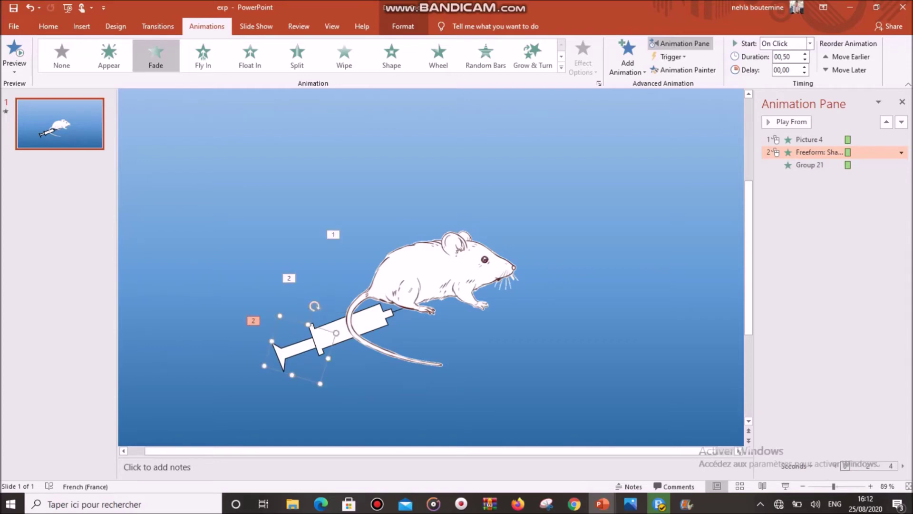
pyautogui.click(562, 67)
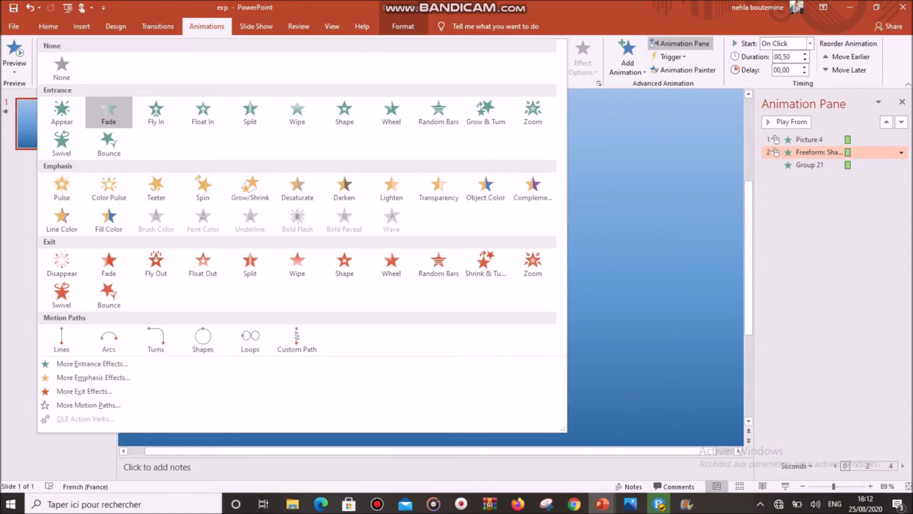
pyautogui.press('Escape')
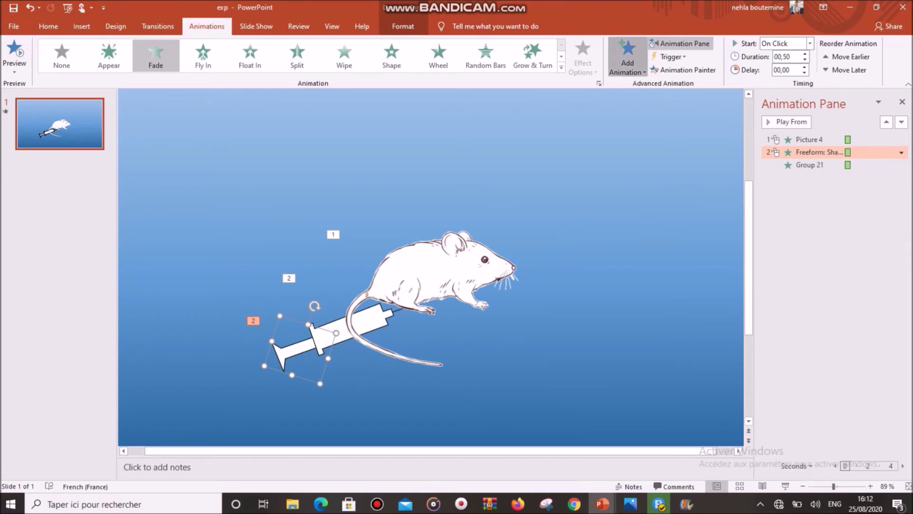
pyautogui.click(627, 57)
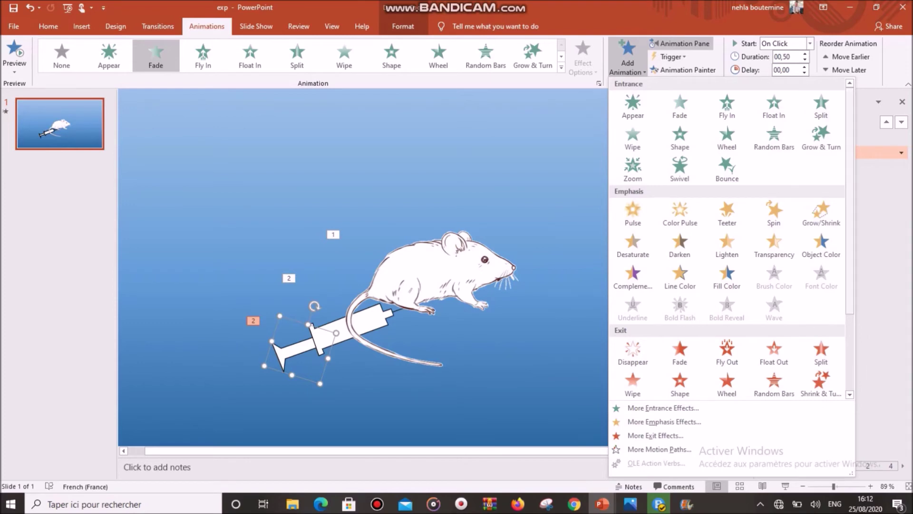
pyautogui.scroll(-3, 850, 200)
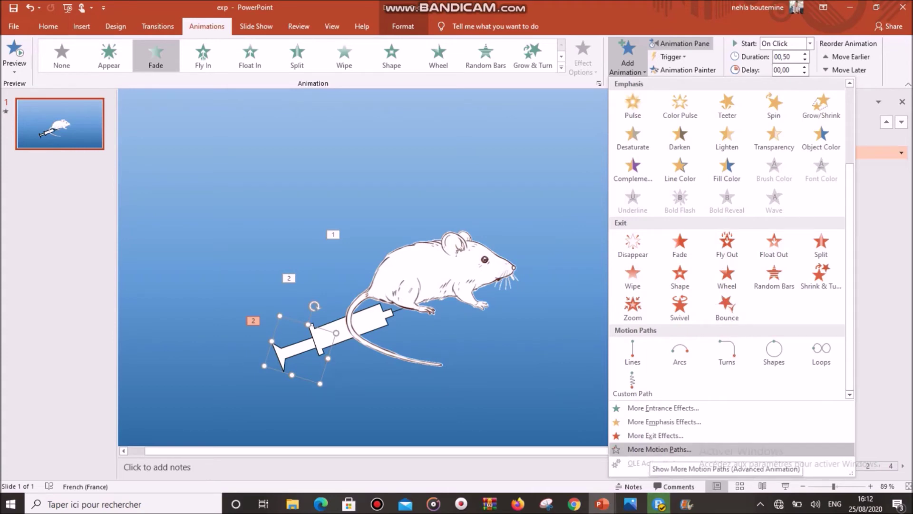
pyautogui.click(660, 449)
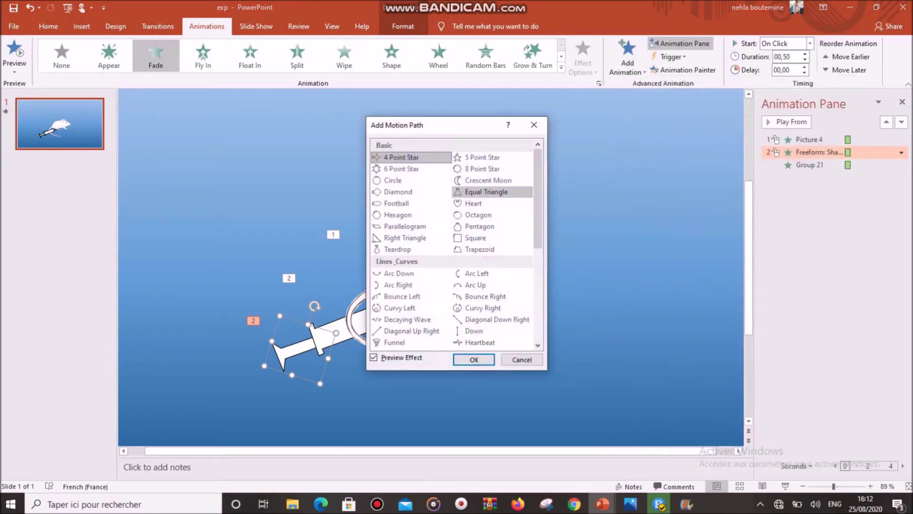
# Give the plunger a Right line motion path, shortened so it stops inside the barrel.
pyautogui.scroll(-2, 452, 245)
pyautogui.scroll(-3, 452, 245)
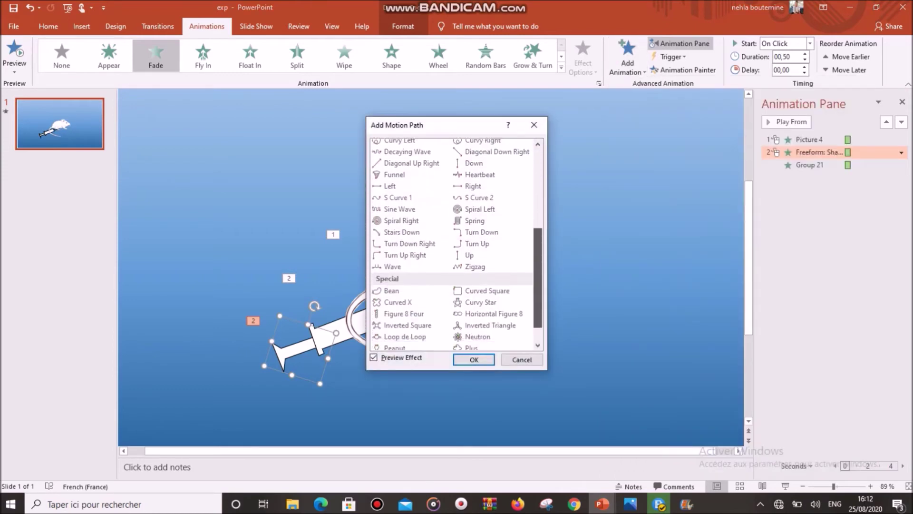
pyautogui.scroll(1, 452, 245)
pyautogui.scroll(2, 452, 245)
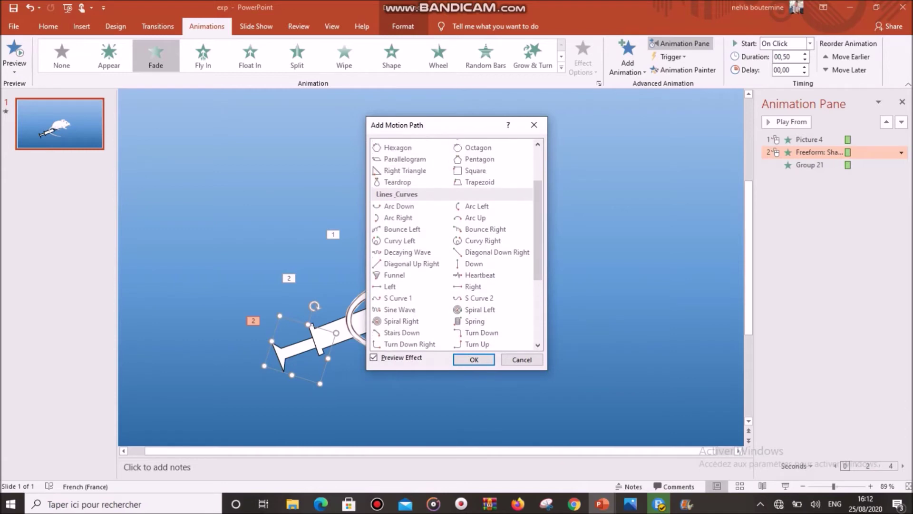
pyautogui.click(473, 287)
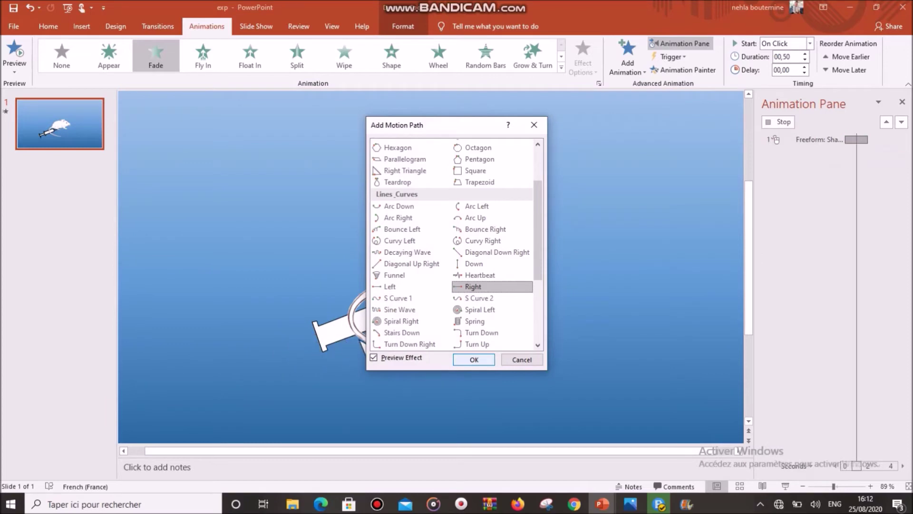
pyautogui.press('Return')
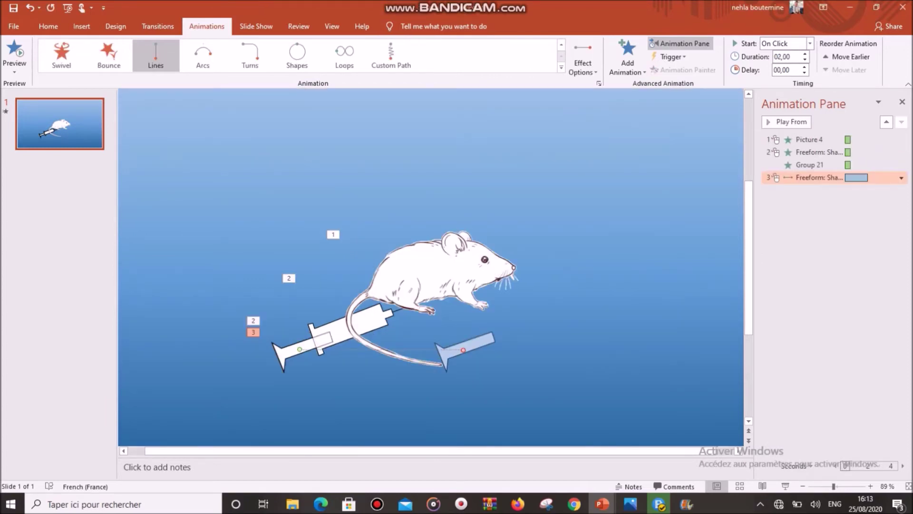
pyautogui.moveTo(464, 349); pyautogui.dragTo(351, 328)
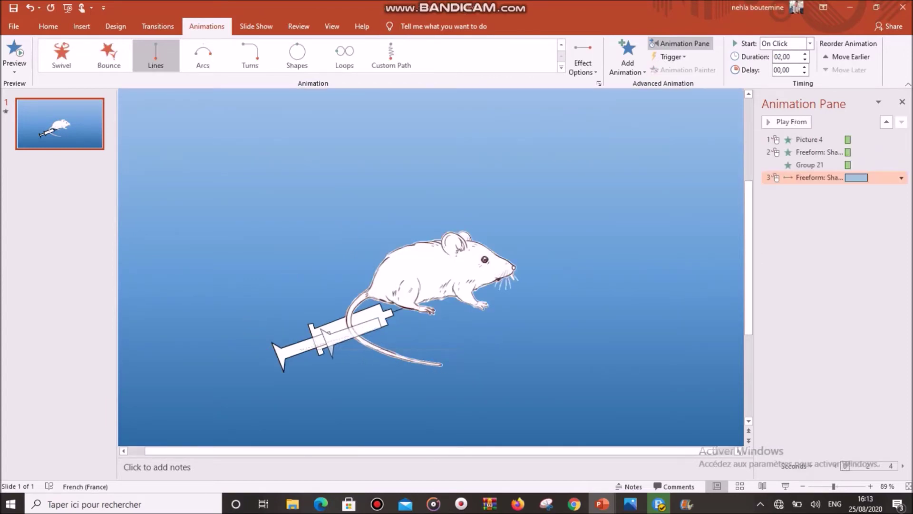
pyautogui.moveTo(351, 328)
pyautogui.mouseDown()
pyautogui.moveTo(332, 333)
pyautogui.moveTo(316, 291)
pyautogui.moveTo(338, 332)
pyautogui.mouseUp()
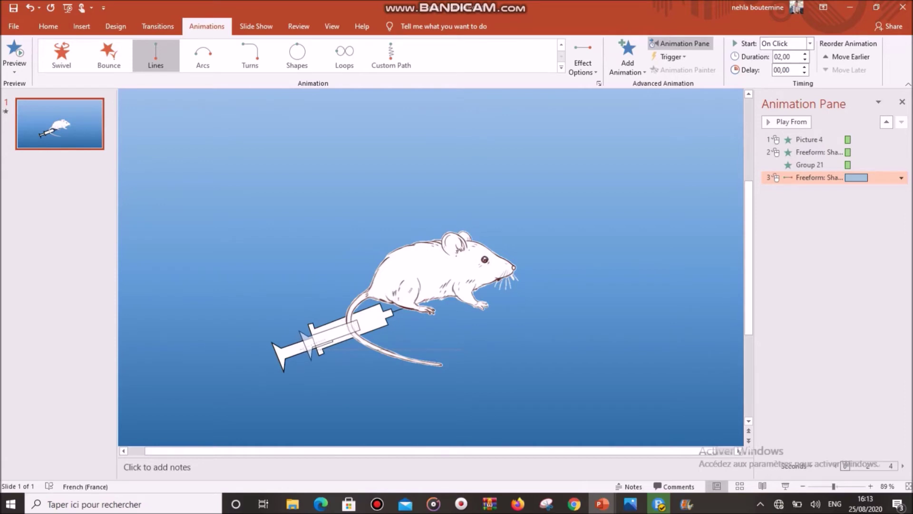
pyautogui.moveTo(337, 332); pyautogui.dragTo(338, 332)
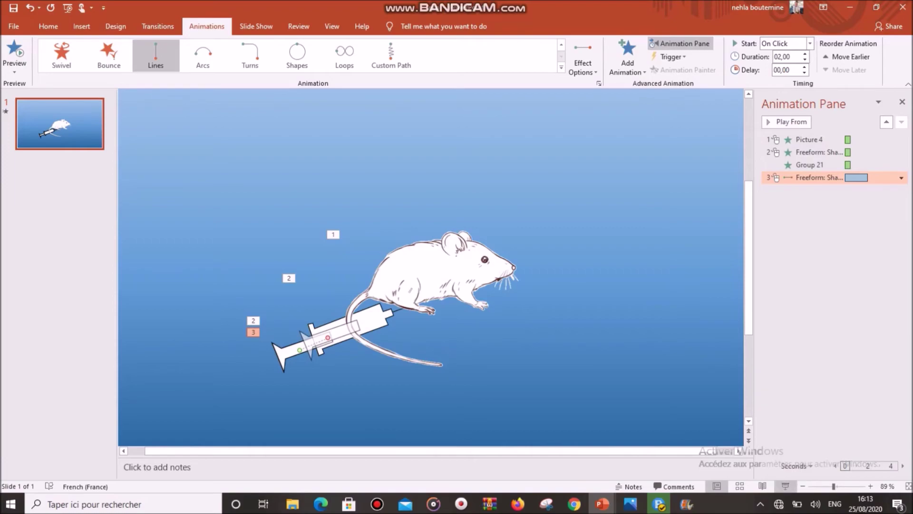
# Play the slide show and step through the animations to test them.
pyautogui.click(785, 486)
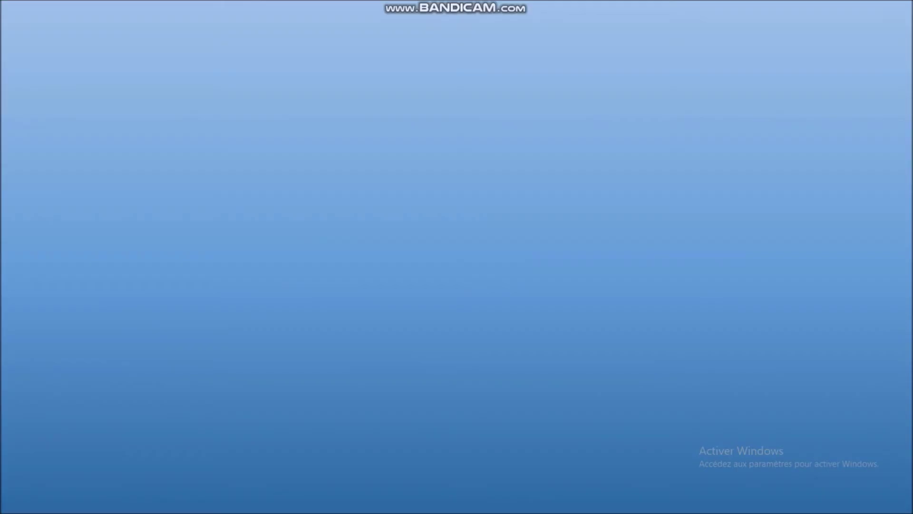
pyautogui.press('Right')
pyautogui.press('Right')
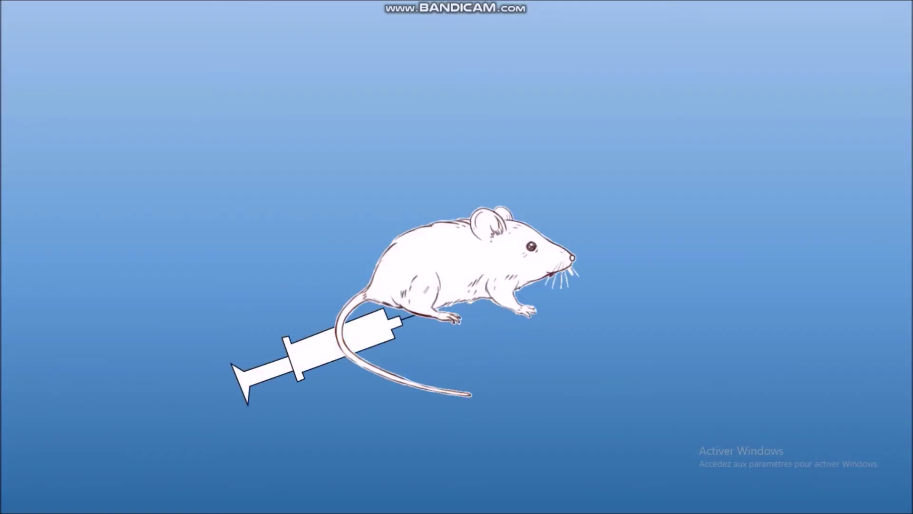
pyautogui.press('Right')
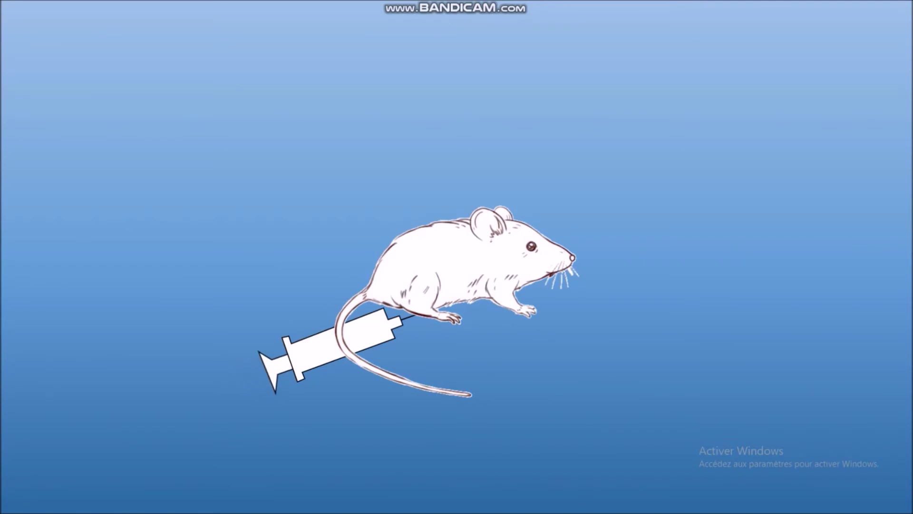
# Lower the syringe motion path's duration to 00,50 and preview the slide full screen.
pyautogui.press('Escape')
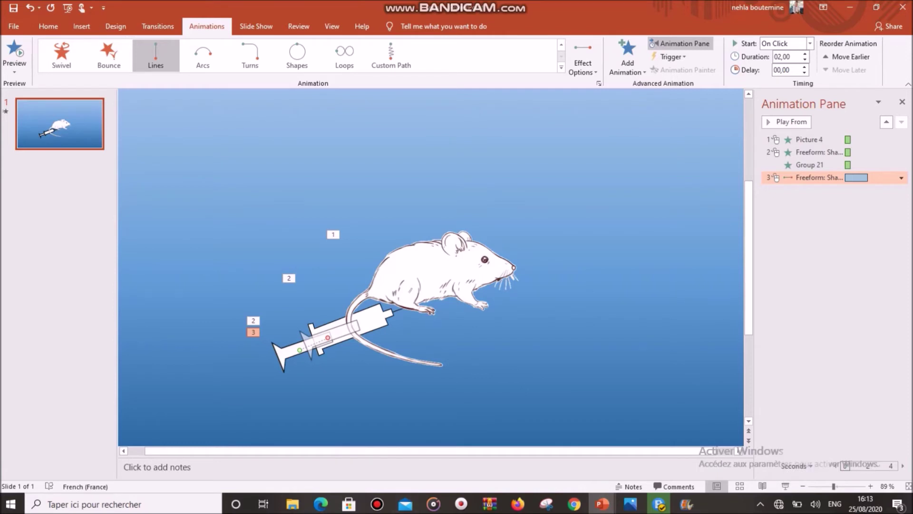
pyautogui.click(314, 339)
pyautogui.click(819, 177)
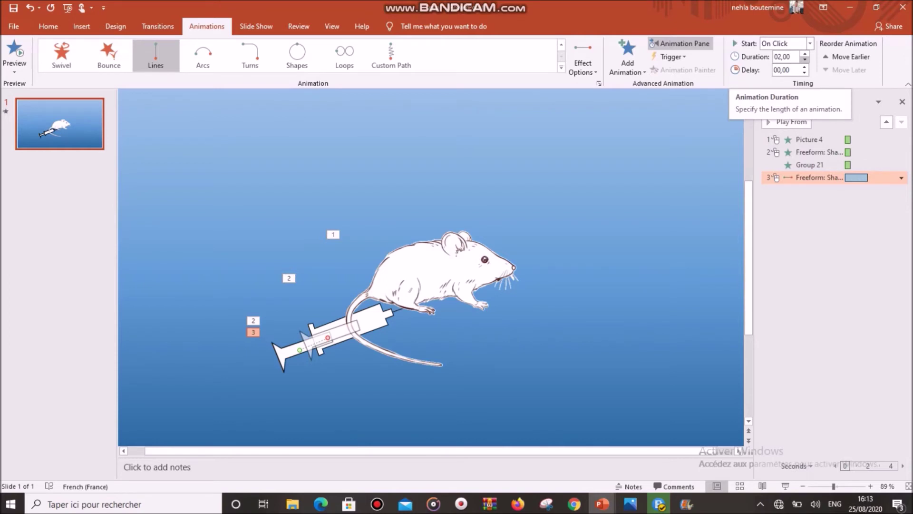
pyautogui.click(805, 59)
pyautogui.click(805, 60)
pyautogui.click(805, 60)
pyautogui.click(805, 60)
pyautogui.click(805, 60)
pyautogui.click(805, 59)
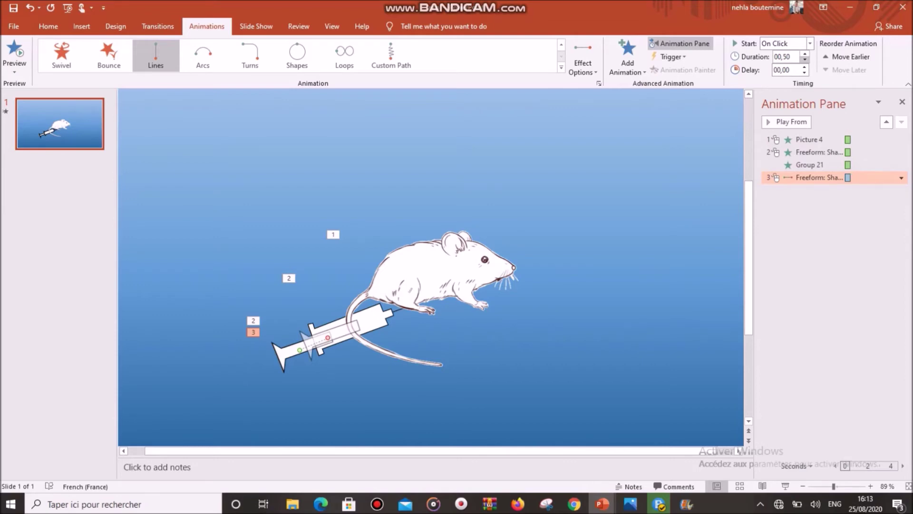
pyautogui.click(785, 486)
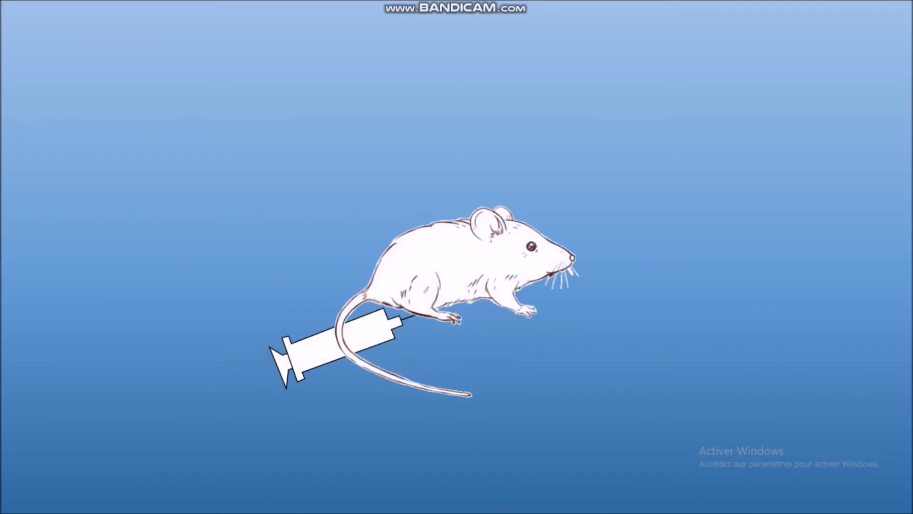
pyautogui.press('Escape')
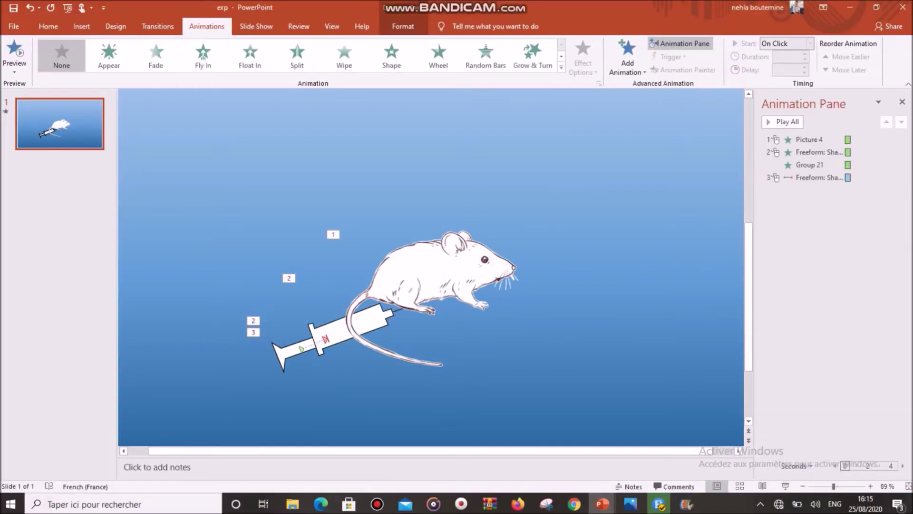
# Draw a white rounded rectangle and move it below the syringe.
pyautogui.click(81, 26)
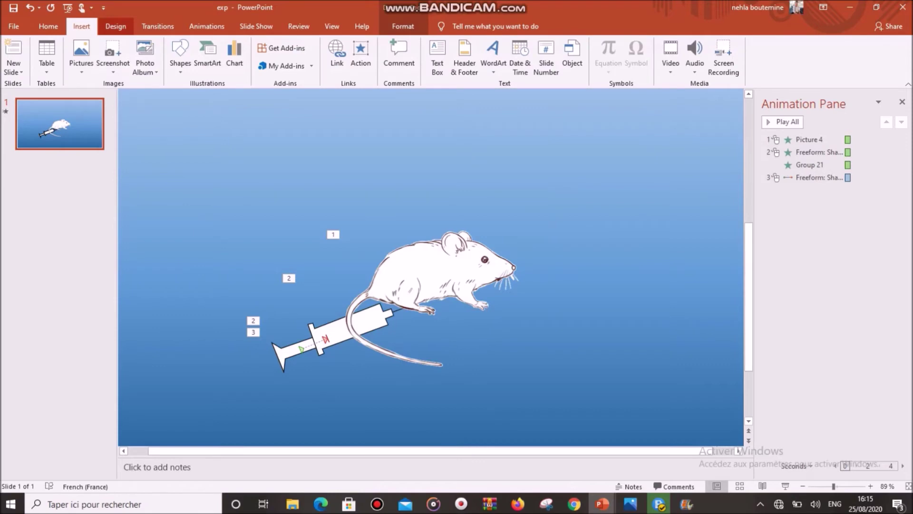
pyautogui.click(181, 56)
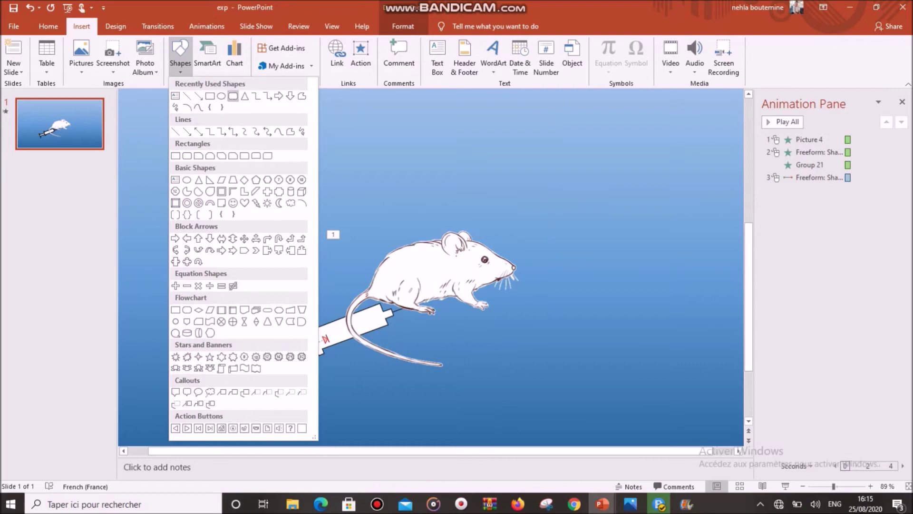
pyautogui.click(232, 96)
pyautogui.moveTo(249, 404); pyautogui.dragTo(360, 436)
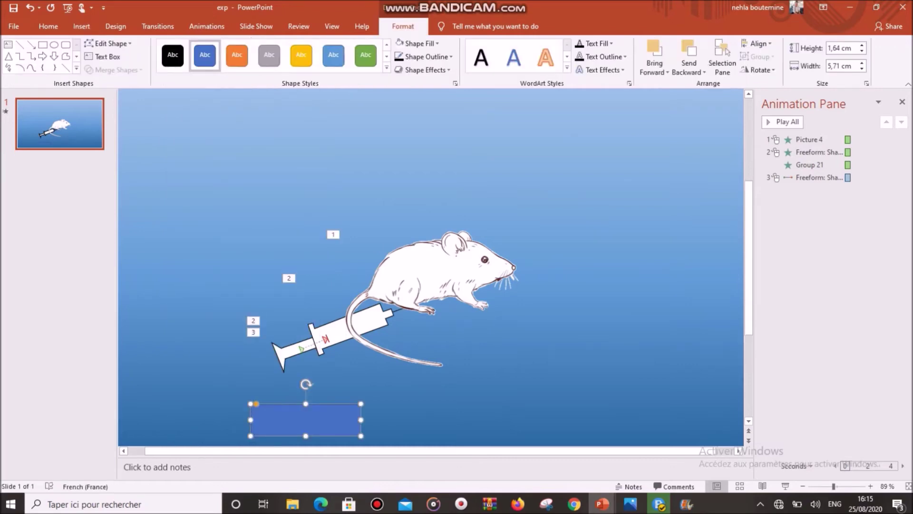
pyautogui.moveTo(304, 420)
pyautogui.mouseDown()
pyautogui.moveTo(280, 232)
pyautogui.moveTo(293, 193)
pyautogui.mouseUp()
pyautogui.click(414, 43)
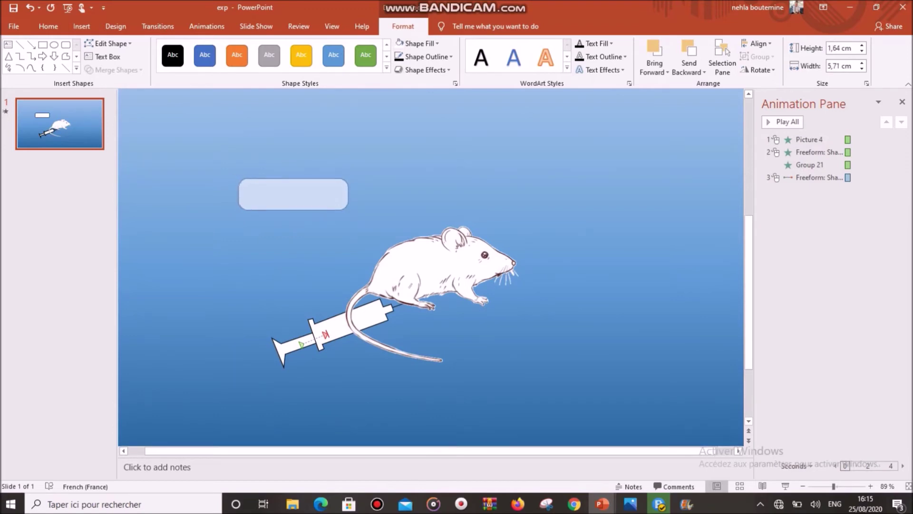
pyautogui.moveTo(293, 194); pyautogui.dragTo(293, 397)
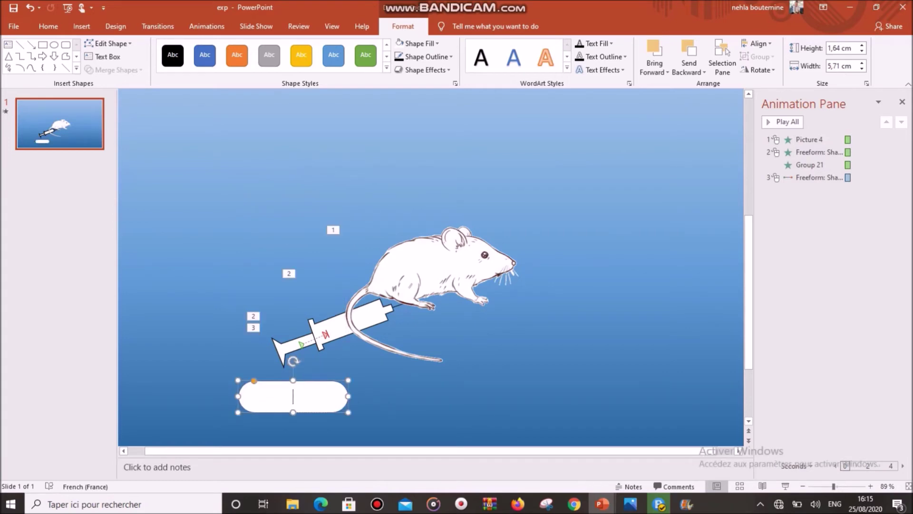
# Label the pill 'mutagene' in dark Arial Black text and nudge it slightly right and down.
pyautogui.write('injection')
pyautogui.doubleClick(293, 397)
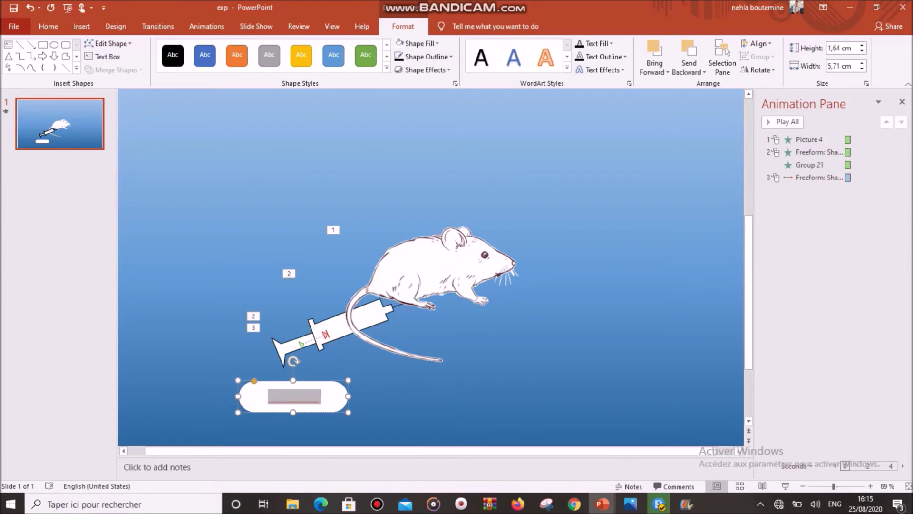
pyautogui.click(48, 27)
pyautogui.click(403, 26)
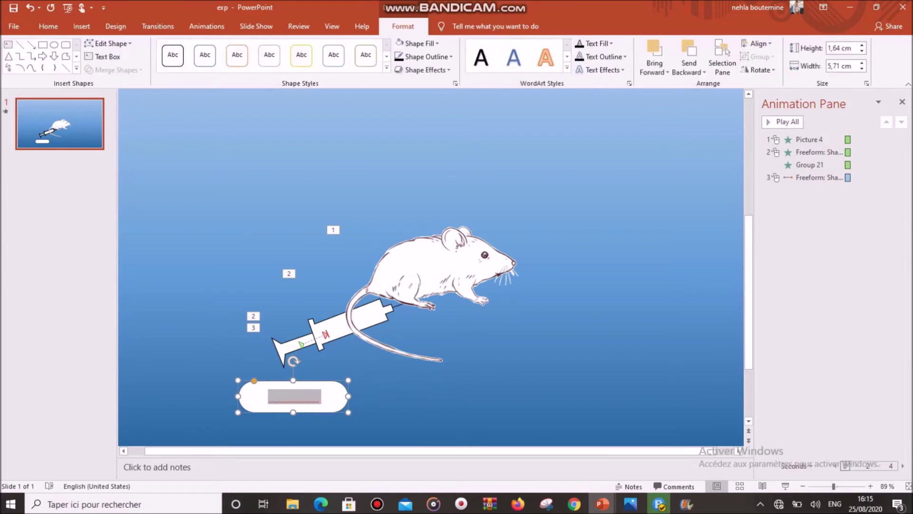
pyautogui.click(579, 43)
pyautogui.click(48, 27)
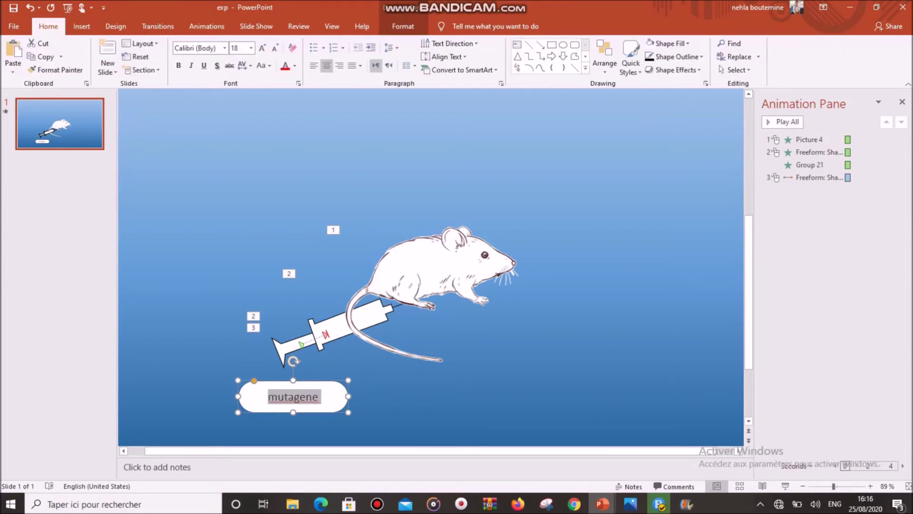
pyautogui.click(225, 48)
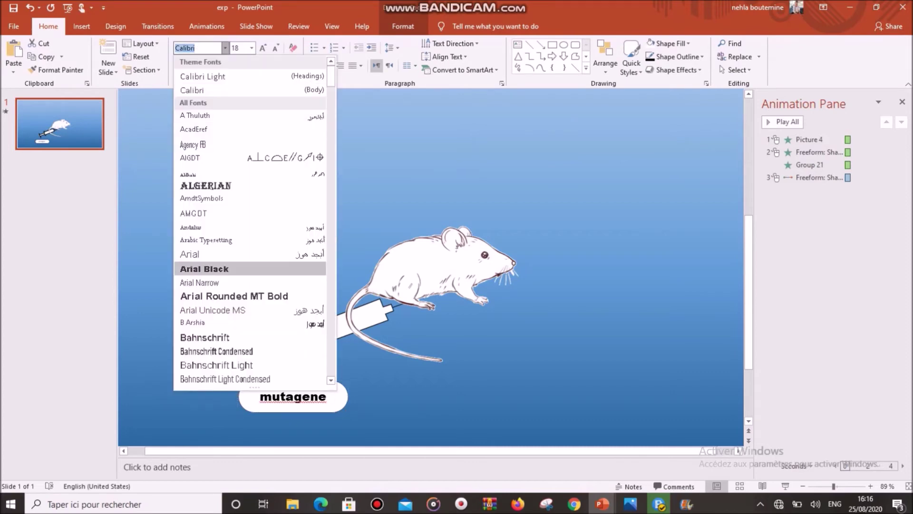
pyautogui.click(204, 268)
pyautogui.moveTo(323, 411); pyautogui.dragTo(338, 419)
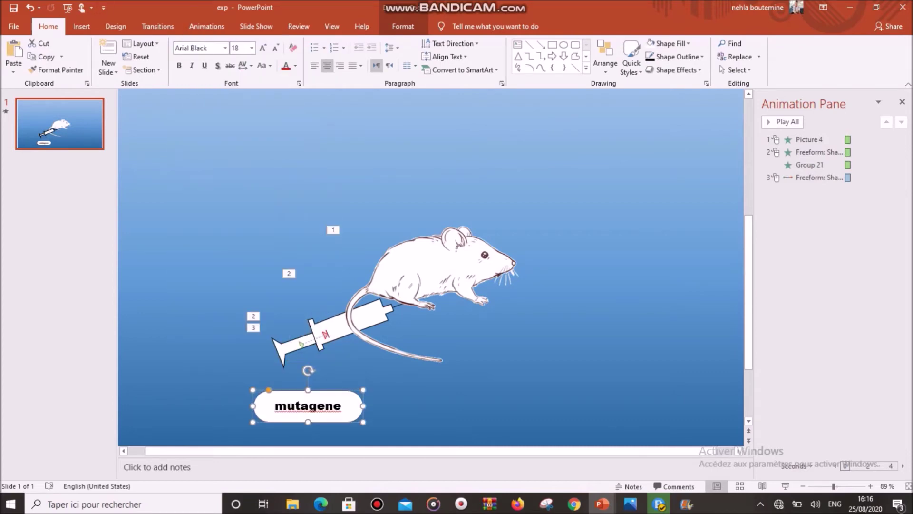
pyautogui.click(81, 26)
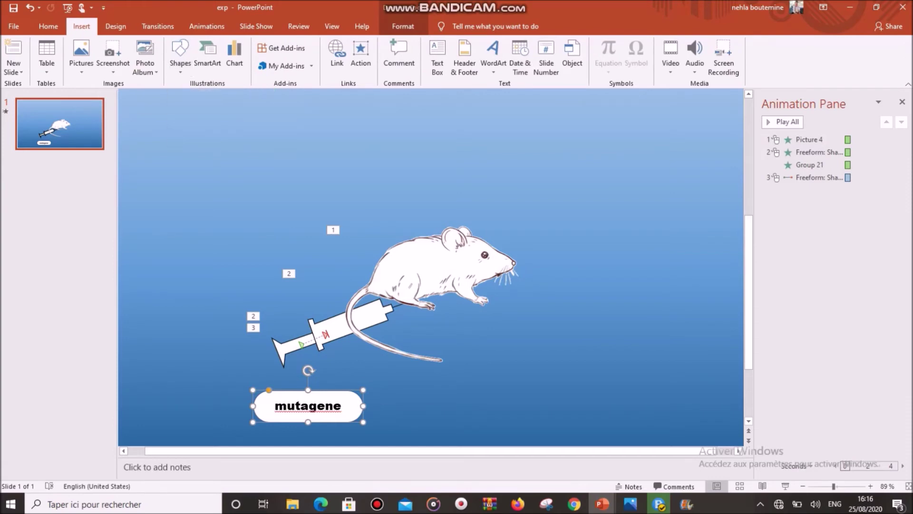
# Insert a WordArt reading 'mutagene' and place it left of the mouse above the syringe.
pyautogui.click(494, 55)
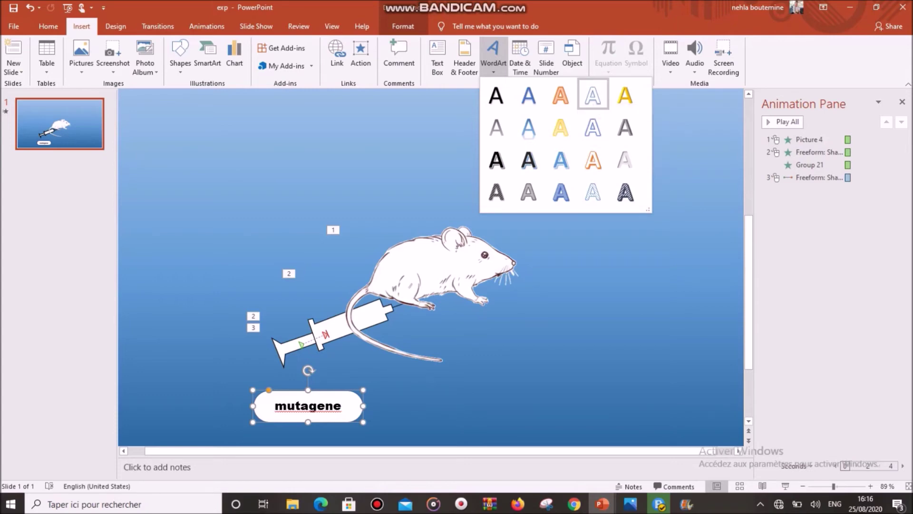
pyautogui.click(592, 95)
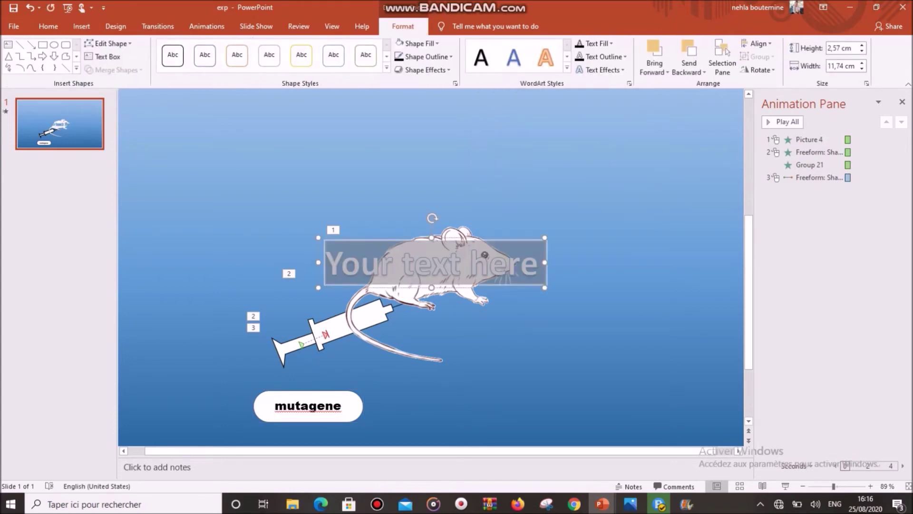
pyautogui.write('mutagene')
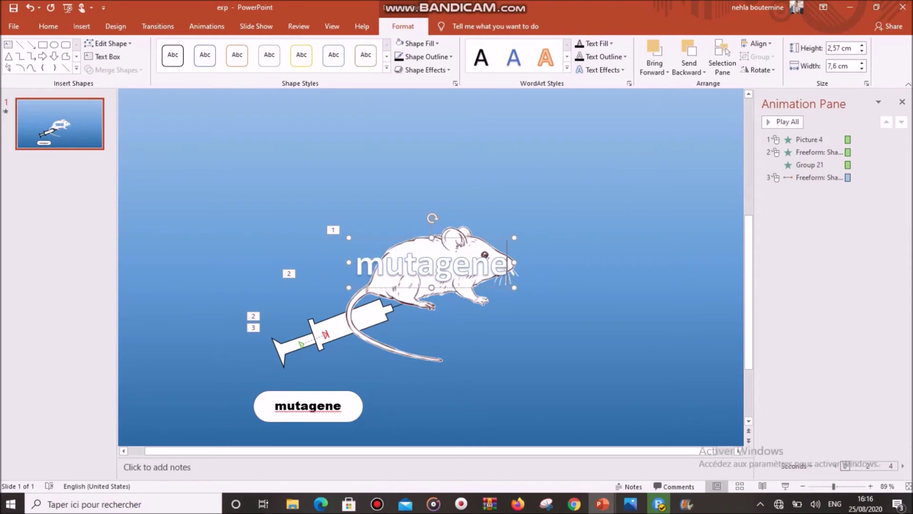
pyautogui.moveTo(431, 263)
pyautogui.mouseDown()
pyautogui.moveTo(255, 232)
pyautogui.moveTo(224, 269)
pyautogui.moveTo(245, 267)
pyautogui.mouseUp()
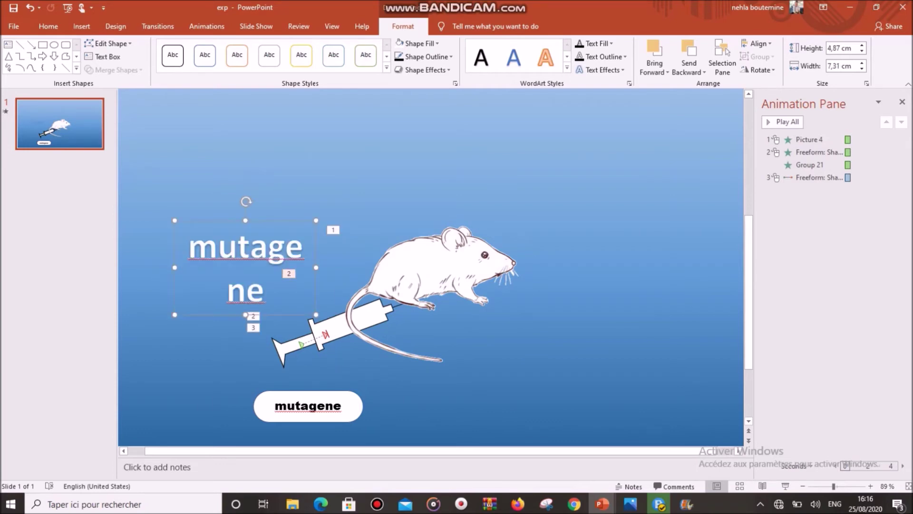
pyautogui.hotkey('ctrl', 'z')
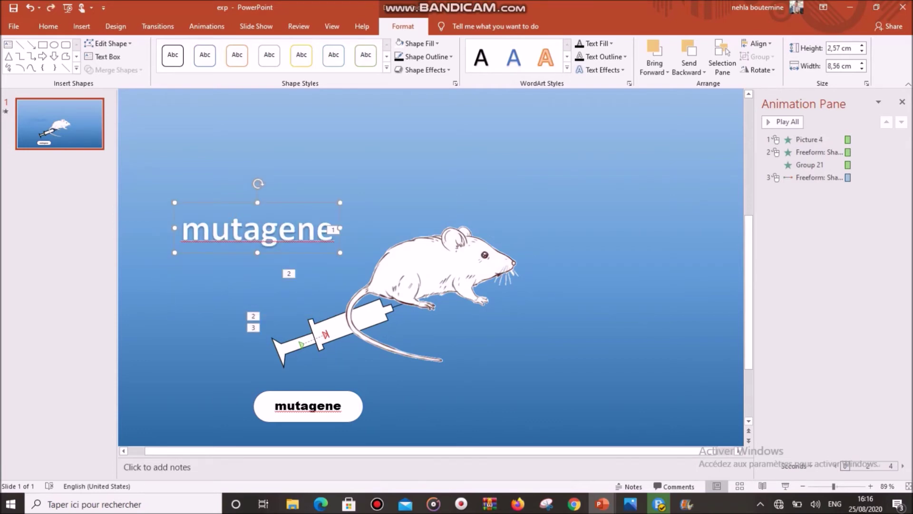
# Set the mutagene WordArt font size to 30.
pyautogui.click(48, 27)
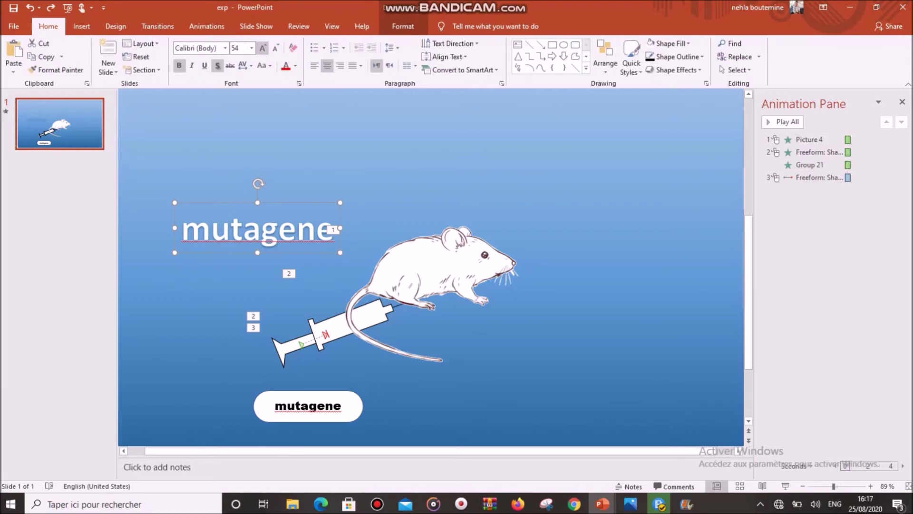
pyautogui.click(235, 48)
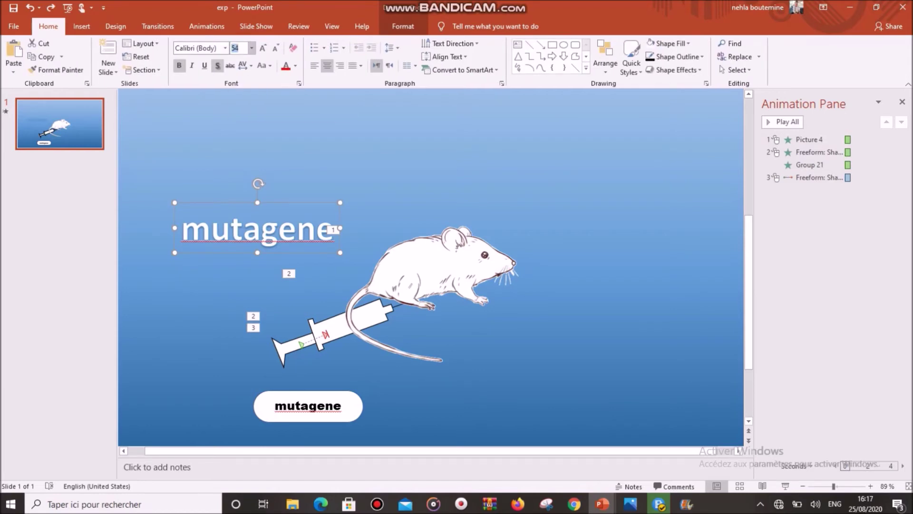
pyautogui.write('30')
pyautogui.press('Return')
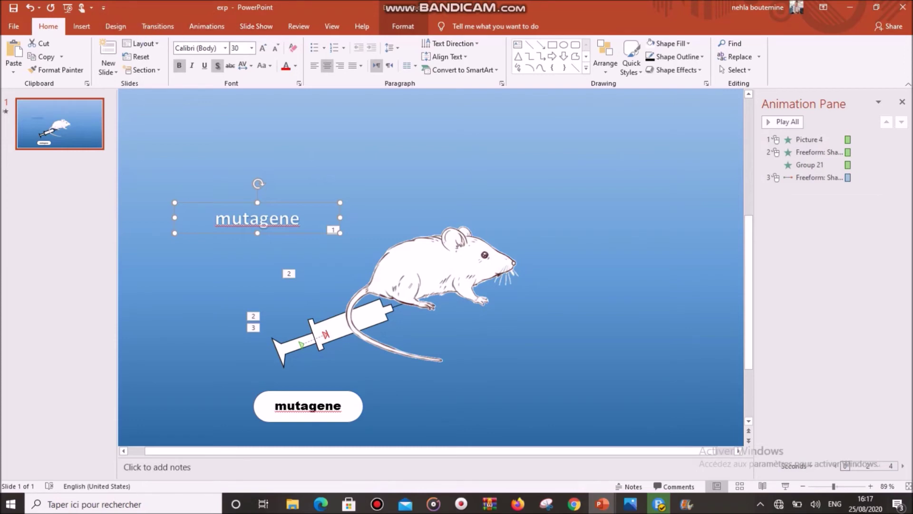
pyautogui.click(403, 26)
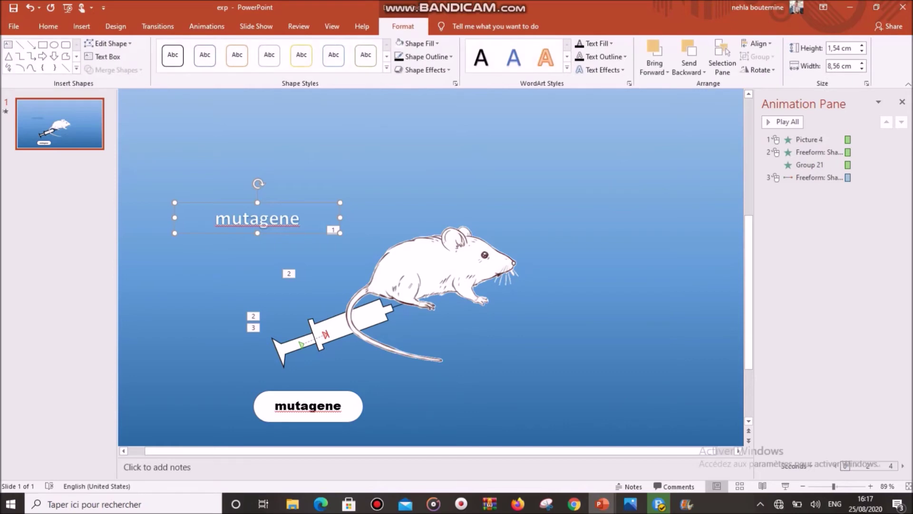
# Fill the mutagene box black and remove its text outline.
pyautogui.click(418, 43)
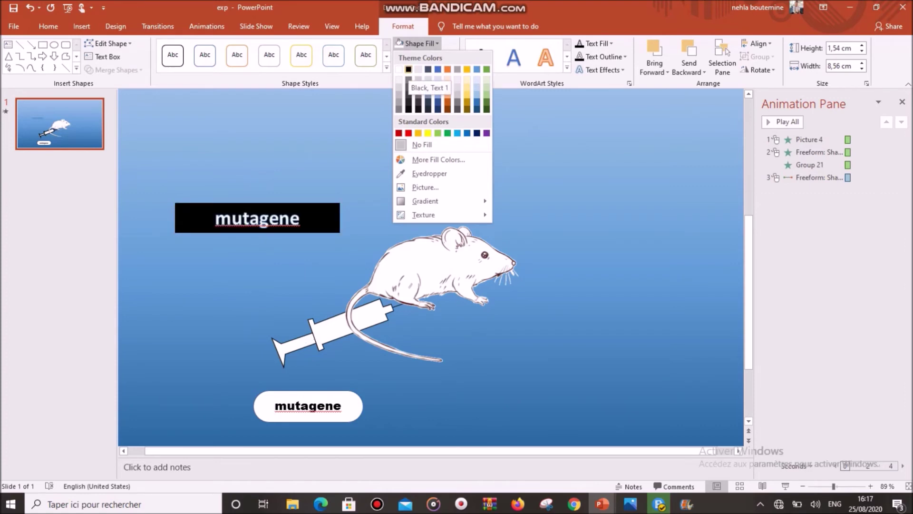
pyautogui.click(409, 69)
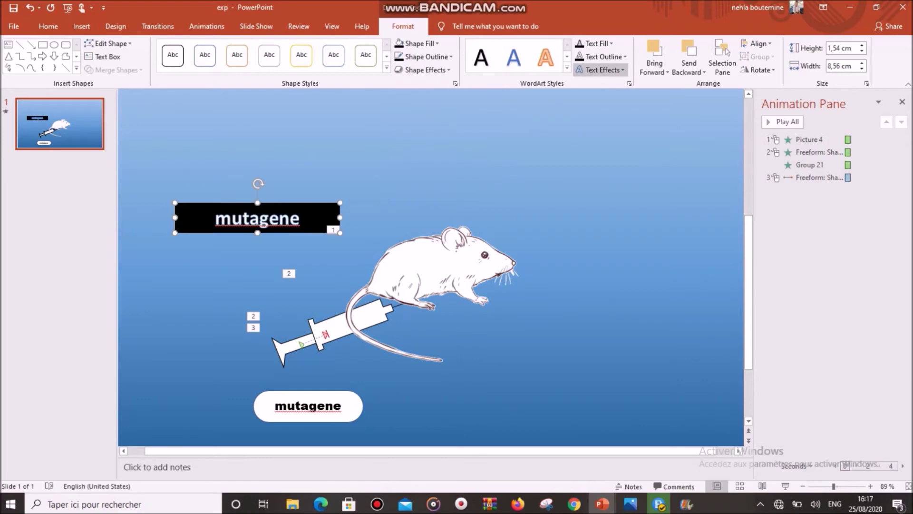
pyautogui.click(614, 56)
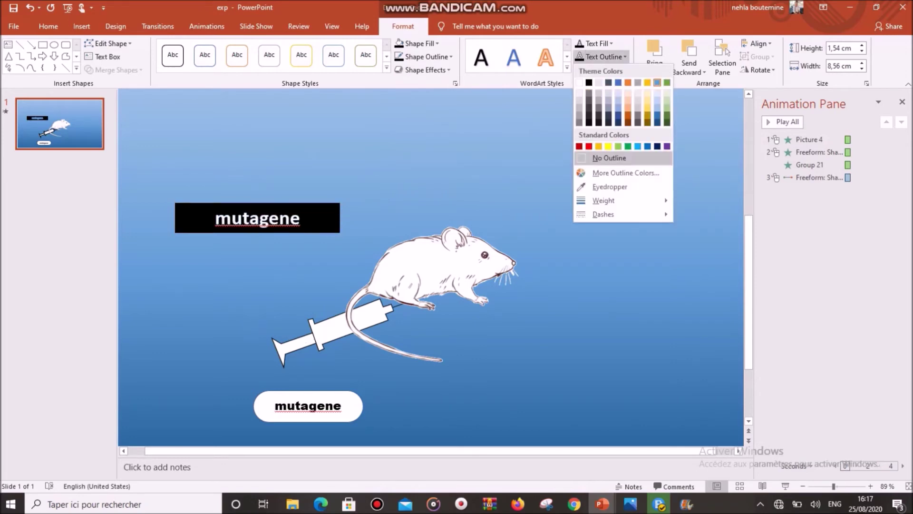
pyautogui.click(608, 158)
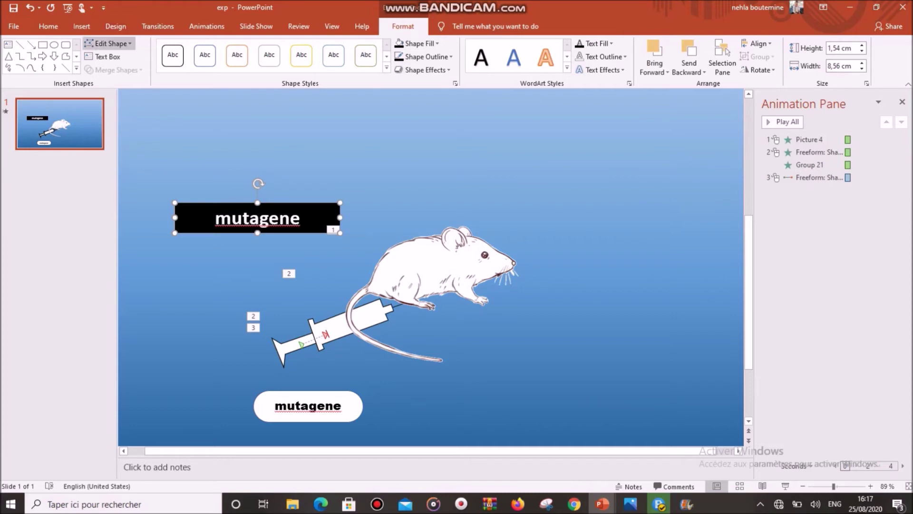
# Change the box into a rounded rectangle and give it a new fill colour.
pyautogui.click(109, 43)
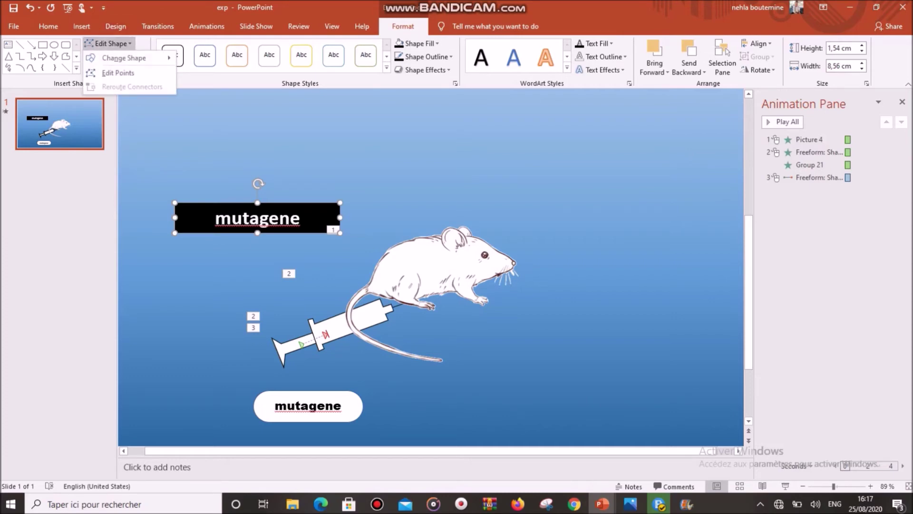
pyautogui.moveTo(124, 58)
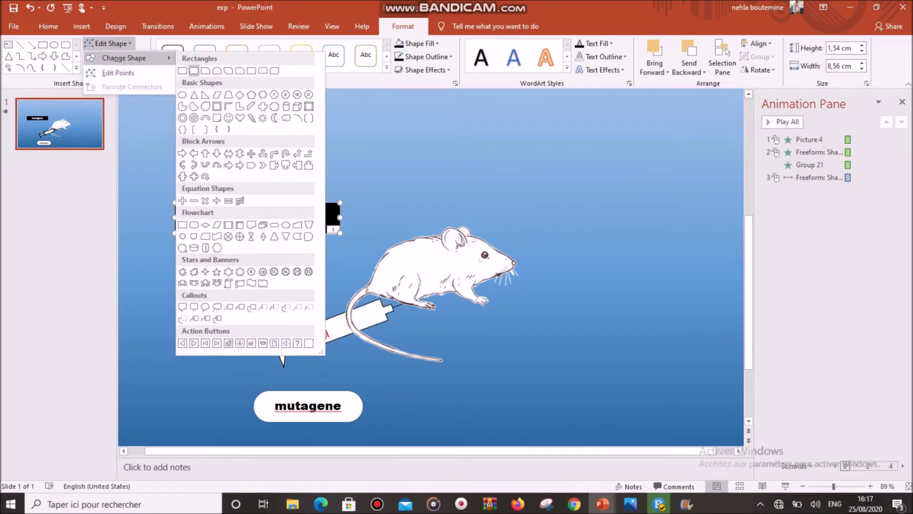
pyautogui.click(193, 70)
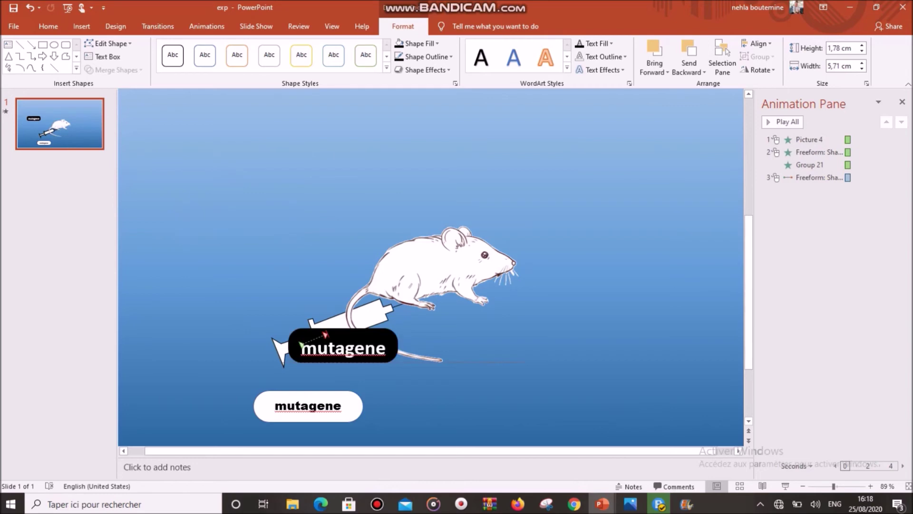
pyautogui.click(437, 44)
pyautogui.click(468, 100)
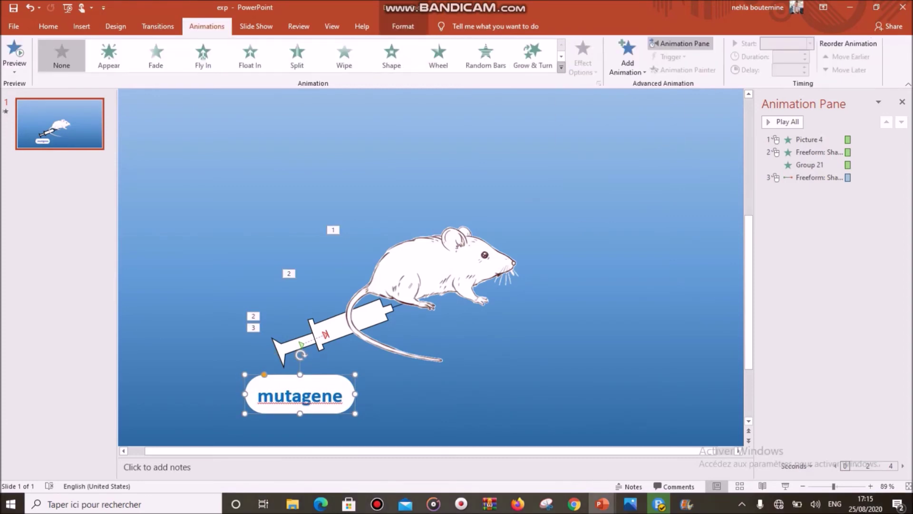
# Apply a Peek In entrance effect to the mutagene label.
pyautogui.click(562, 68)
pyautogui.click(81, 363)
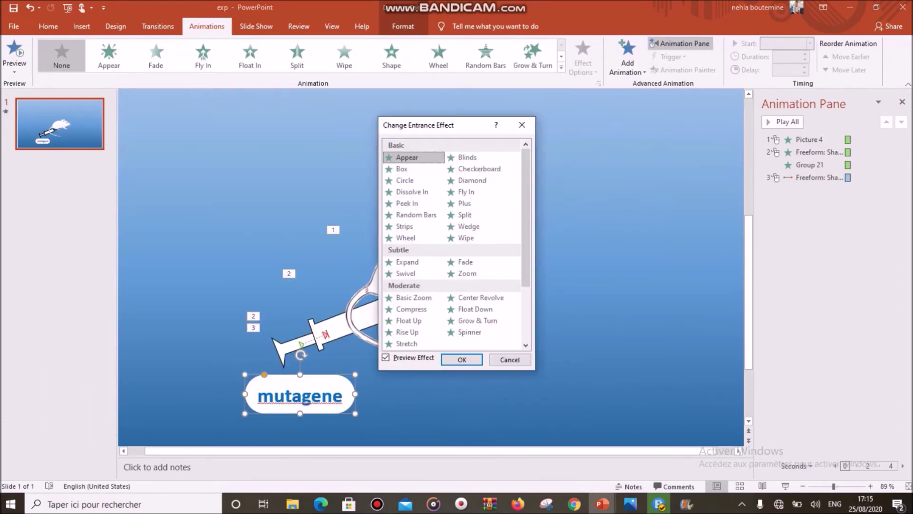
pyautogui.click(547, 183)
pyautogui.click(601, 339)
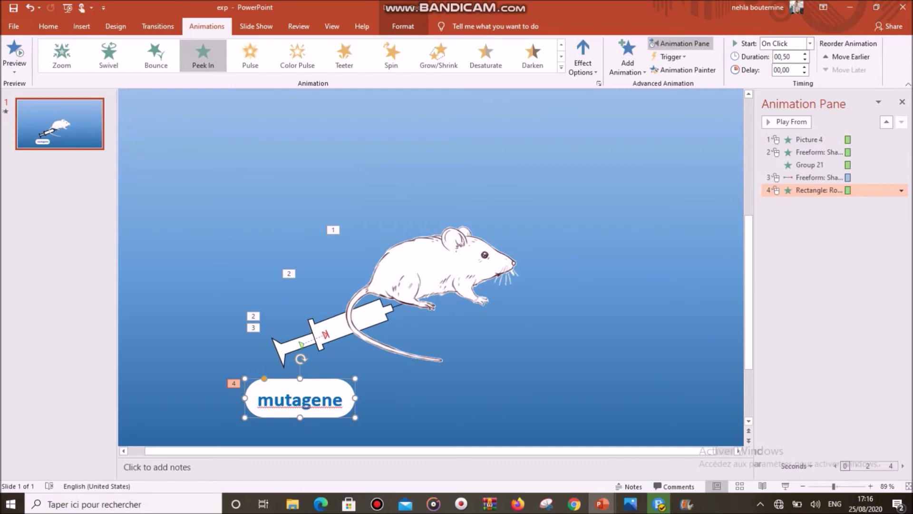
pyautogui.click(810, 165)
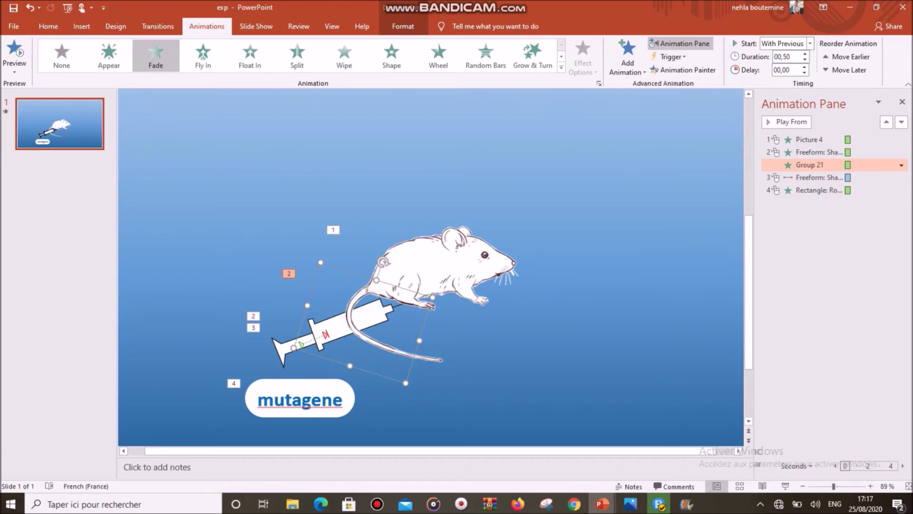
# Multi-select the syringe group, inner syringe shape and mutagene label.
pyautogui.click(300, 344)
pyautogui.click(300, 344)
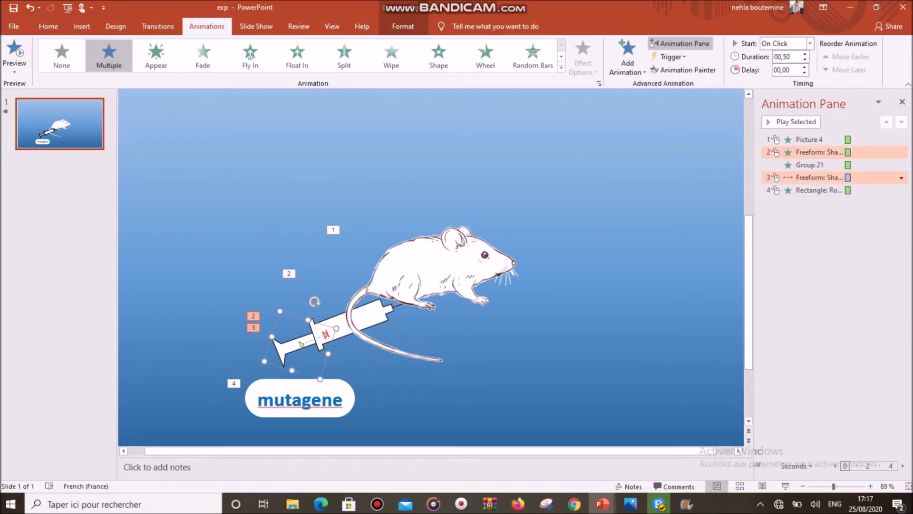
pyautogui.keyDown('shift'); pyautogui.click(300, 344); pyautogui.keyUp('shift')
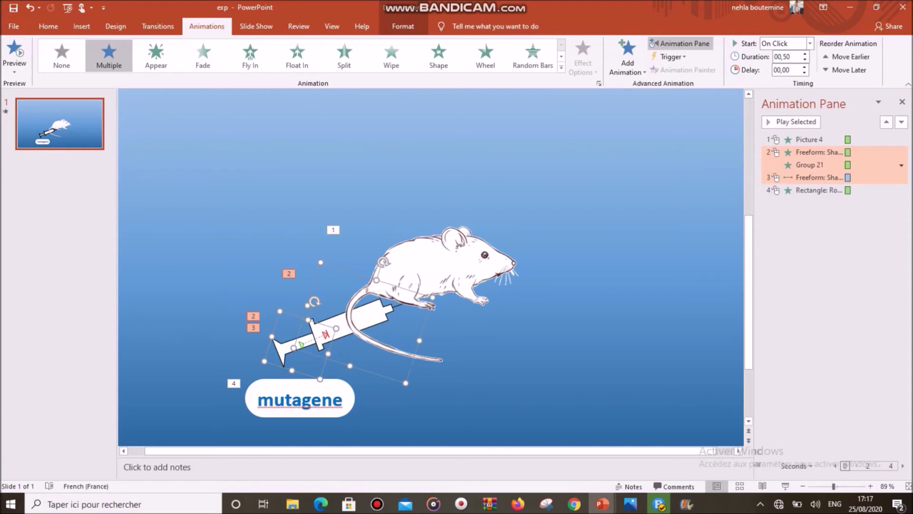
pyautogui.keyDown('shift'); pyautogui.click(300, 400); pyautogui.keyUp('shift')
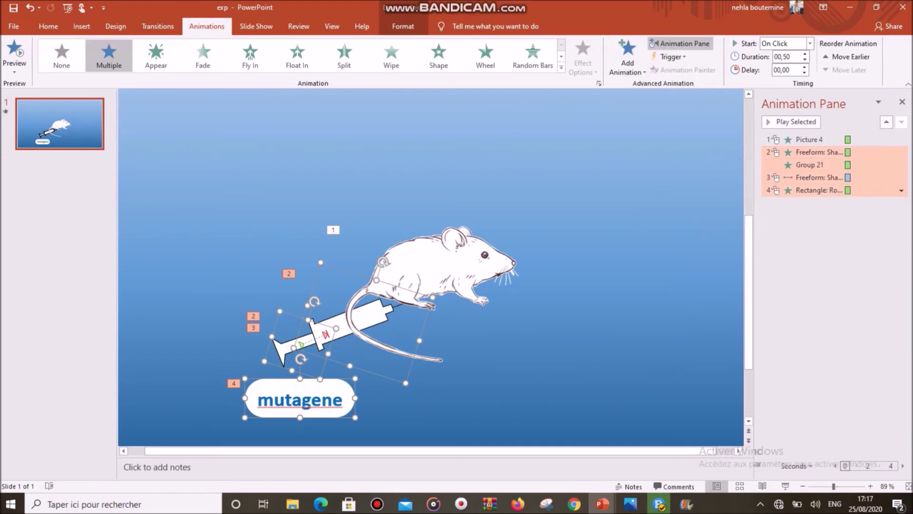
# Add a Random Bars exit to the selected syringe pieces and mutagene label.
pyautogui.click(627, 58)
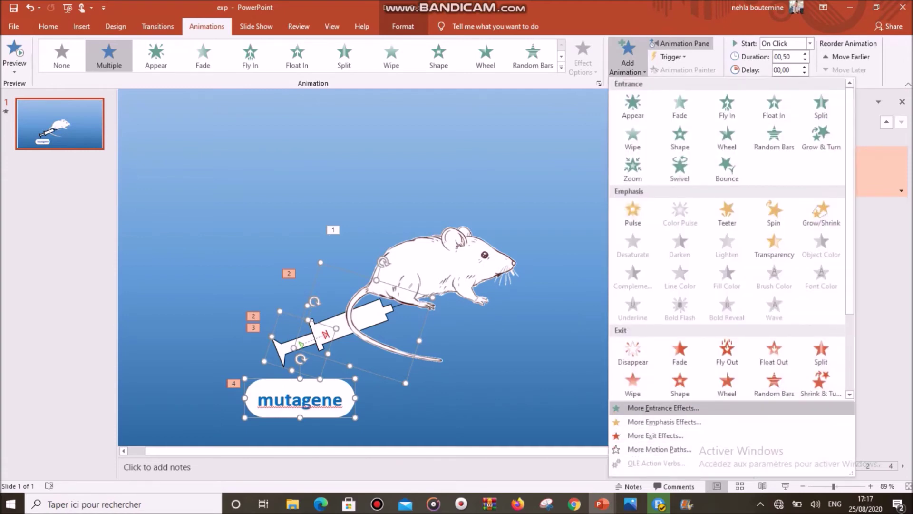
pyautogui.click(656, 435)
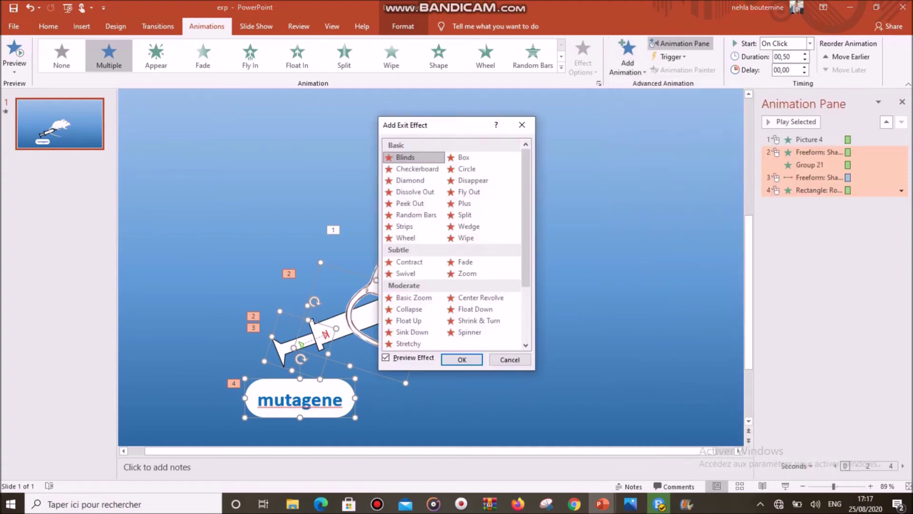
pyautogui.moveTo(428, 125); pyautogui.dragTo(567, 101)
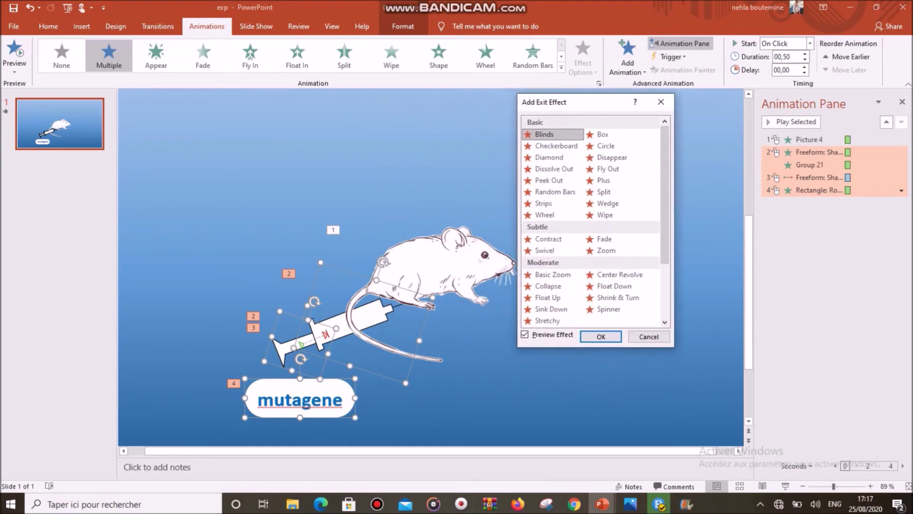
pyautogui.click(555, 192)
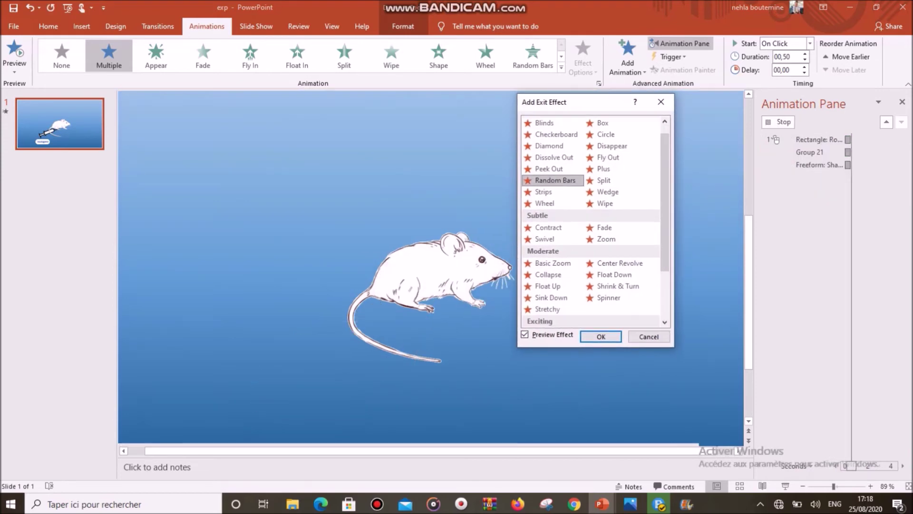
pyautogui.click(601, 336)
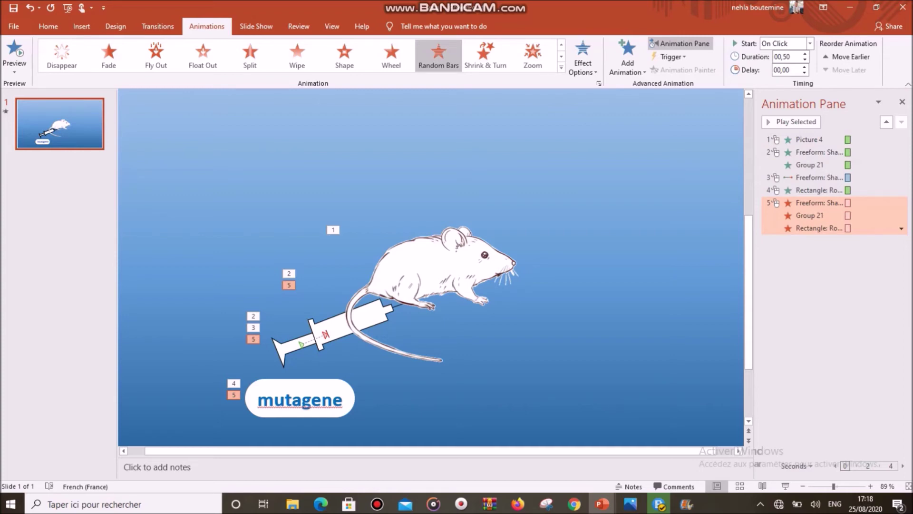
pyautogui.click(333, 328)
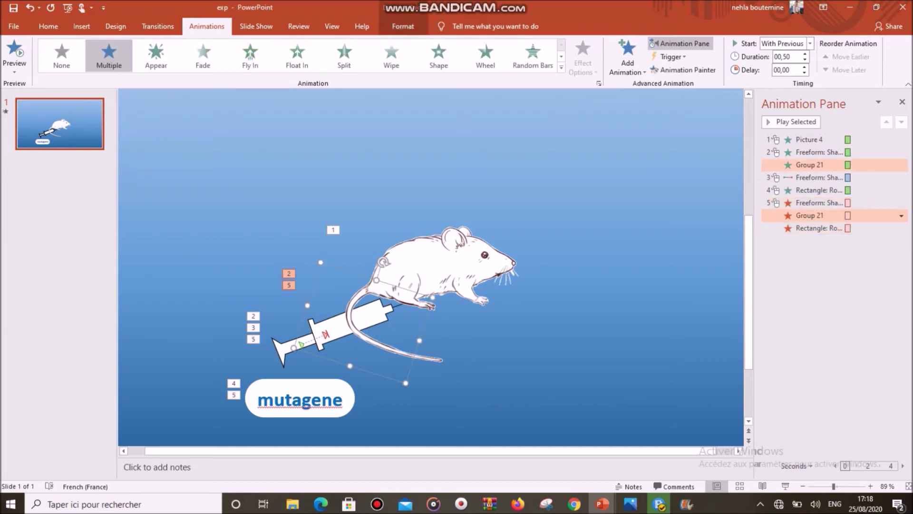
# Copy the syringe and paste it with Keep Source Formatting, animations included.
pyautogui.keyDown('ctrl'); pyautogui.click(819, 177); pyautogui.keyUp('ctrl')
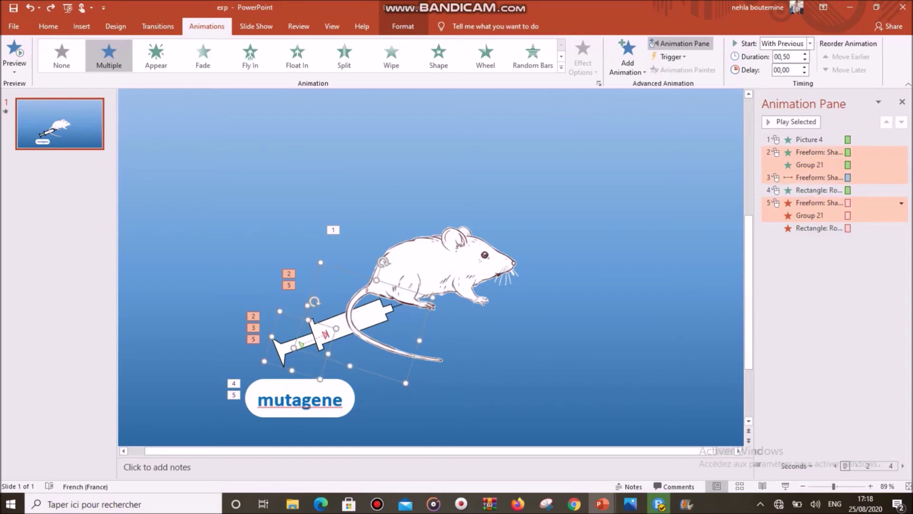
pyautogui.rightClick(283, 350)
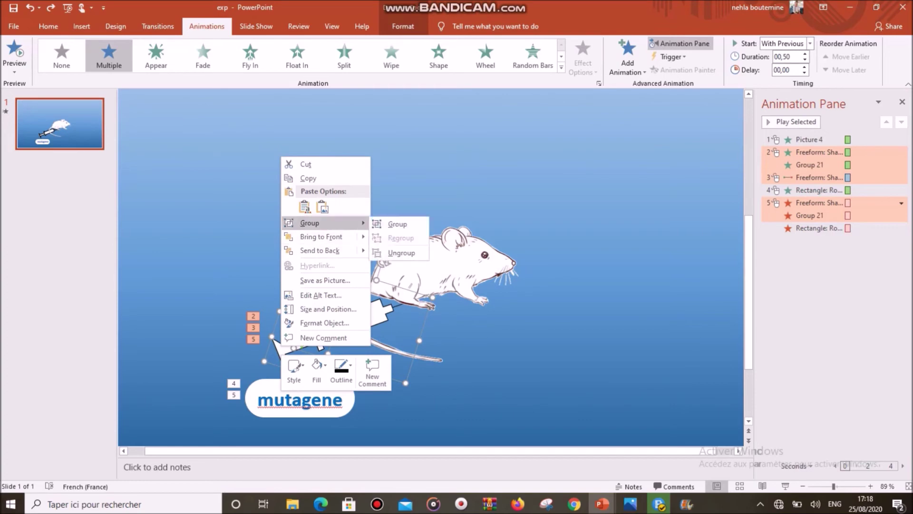
pyautogui.click(308, 178)
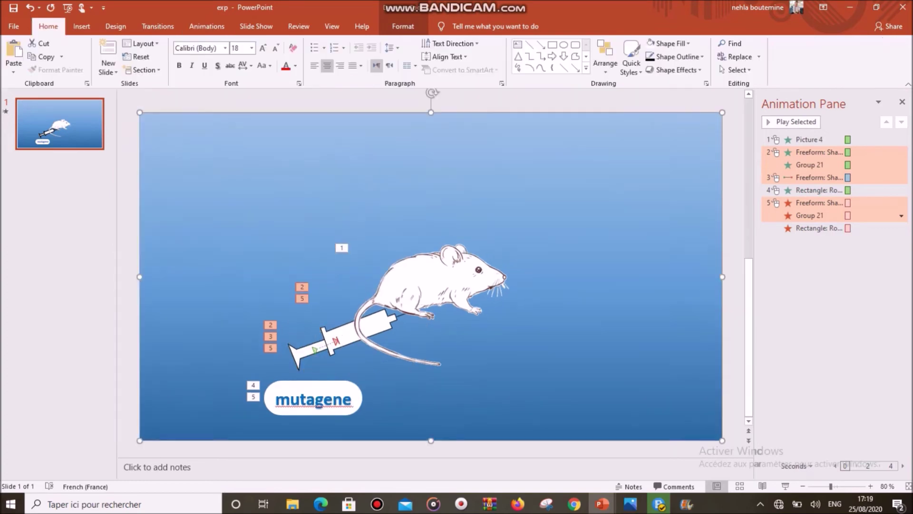
pyautogui.rightClick(525, 254)
pyautogui.click(565, 53)
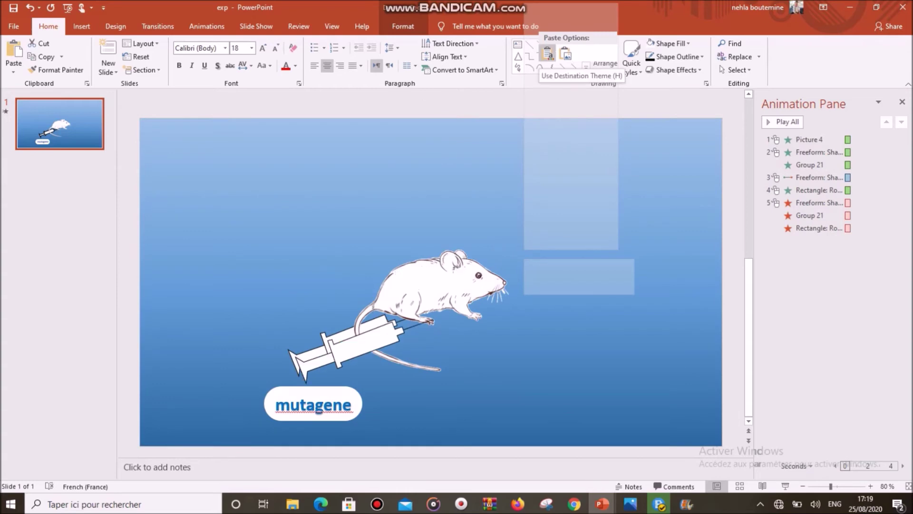
pyautogui.click(548, 53)
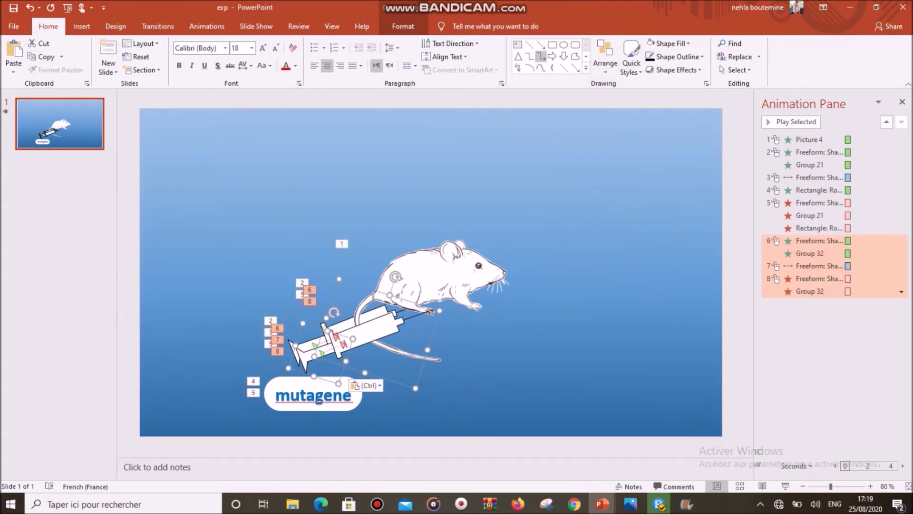
# Move the copied syringe right of the mouse and flip it horizontally to face it.
pyautogui.moveTo(352, 328); pyautogui.dragTo(615, 297)
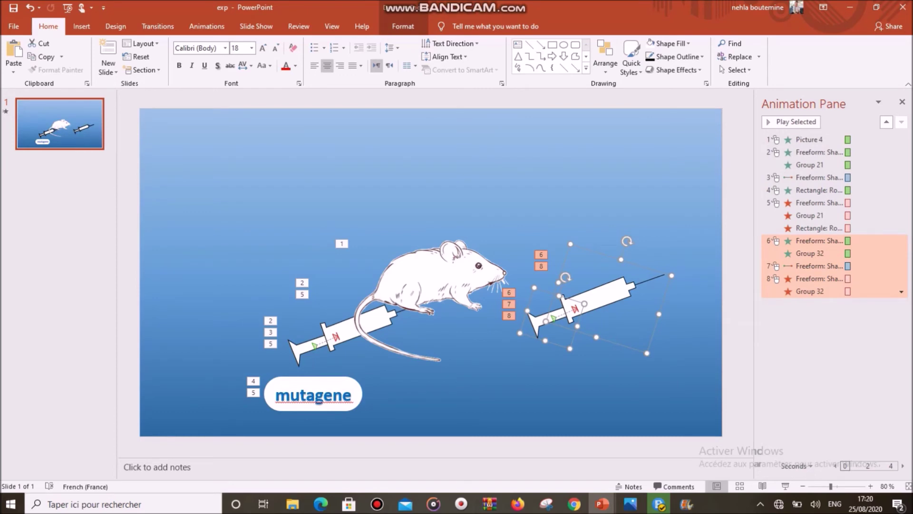
pyautogui.click(403, 27)
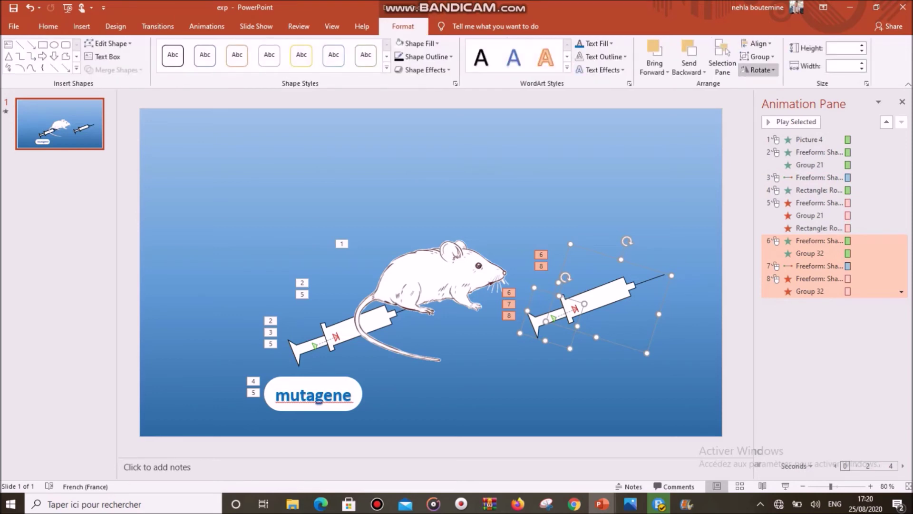
pyautogui.click(759, 70)
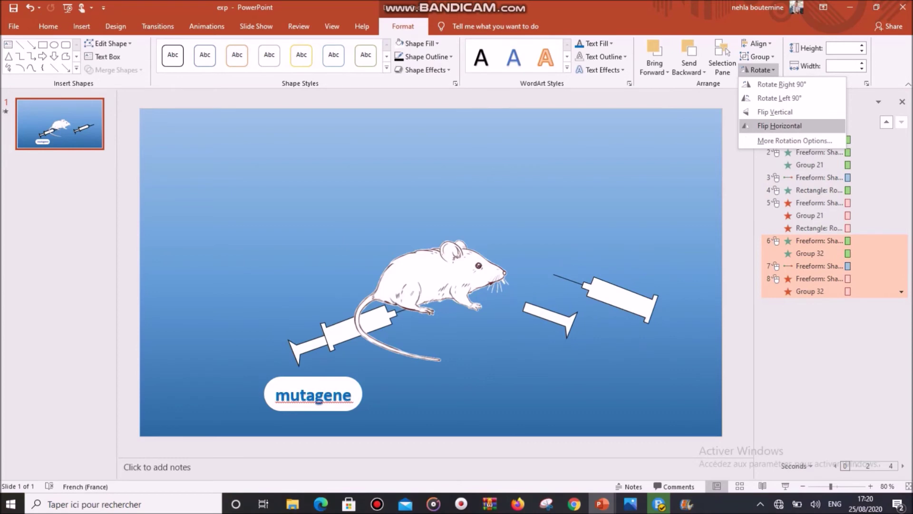
pyautogui.click(780, 126)
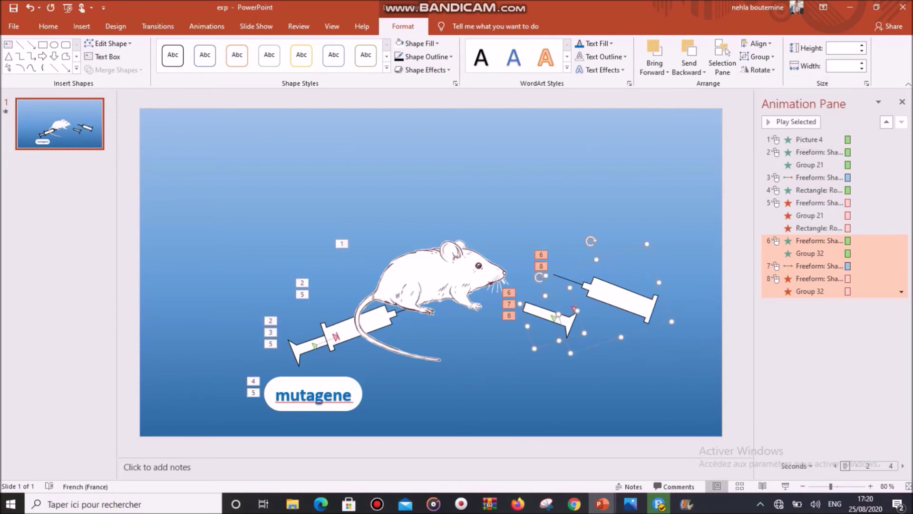
# Delete the needle line from the right-hand syringe.
pyautogui.click(428, 191)
pyautogui.click(810, 291)
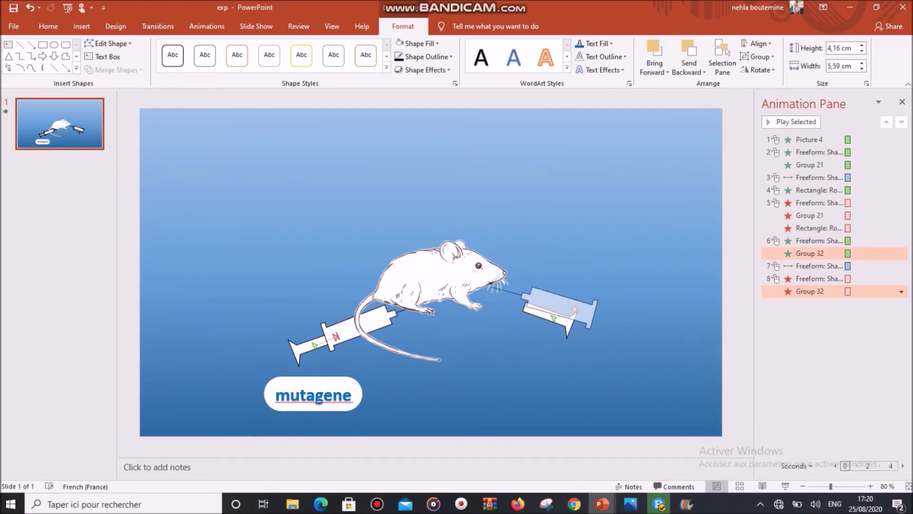
pyautogui.click(555, 311)
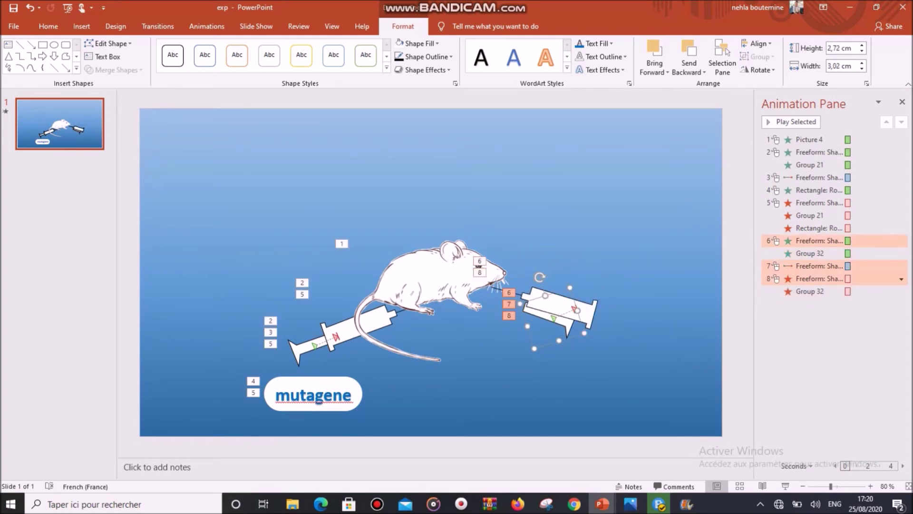
pyautogui.click(564, 305)
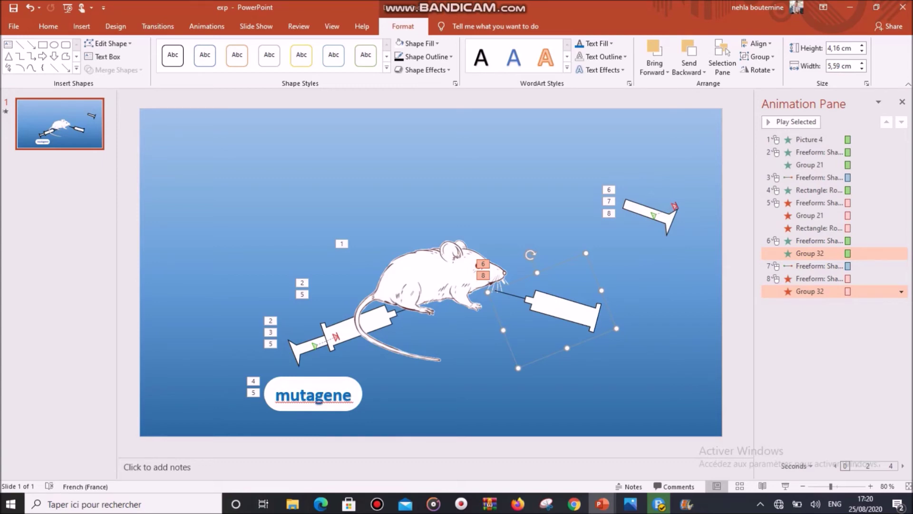
pyautogui.click(510, 295)
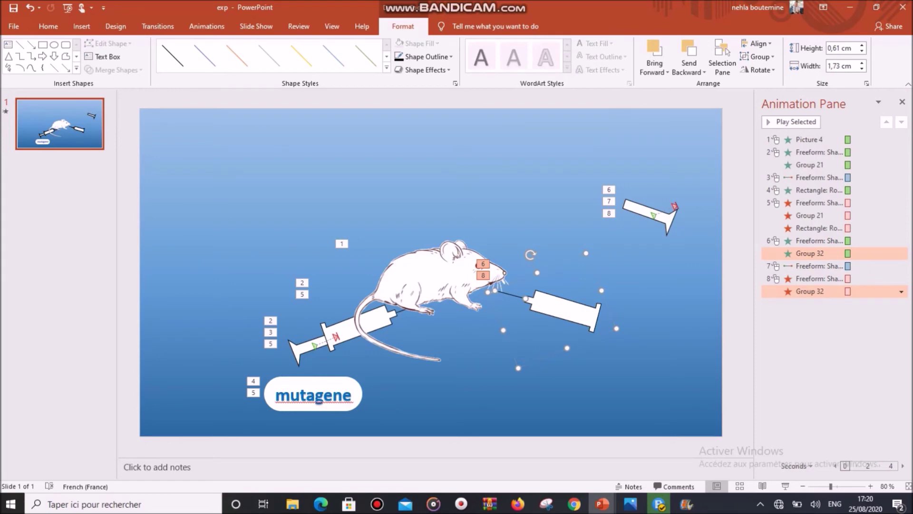
pyautogui.press('Delete')
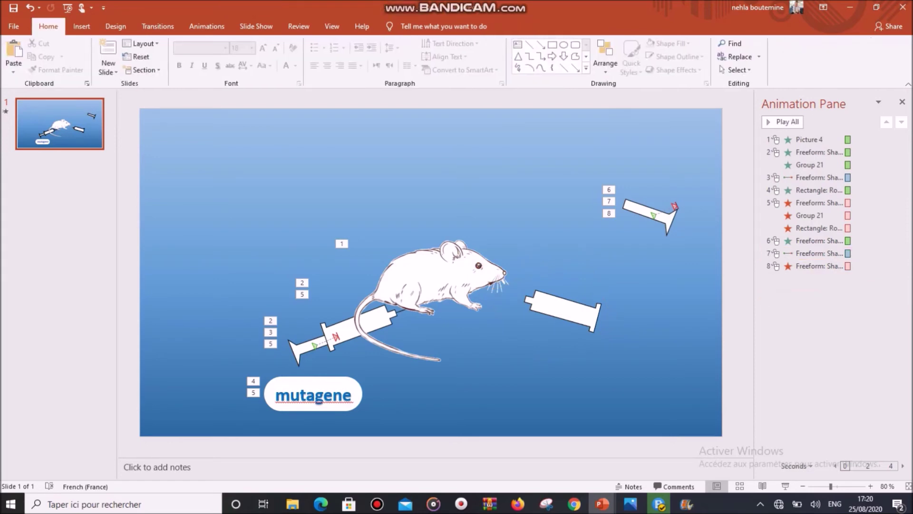
# Draw a thin freeform curve from the right-hand syringe's tip to the mouse's nose.
pyautogui.click(564, 309)
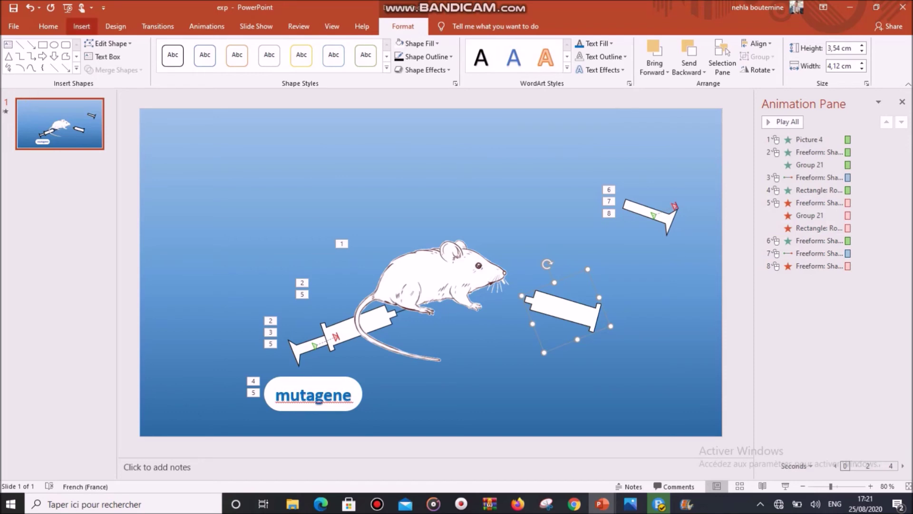
pyautogui.click(81, 26)
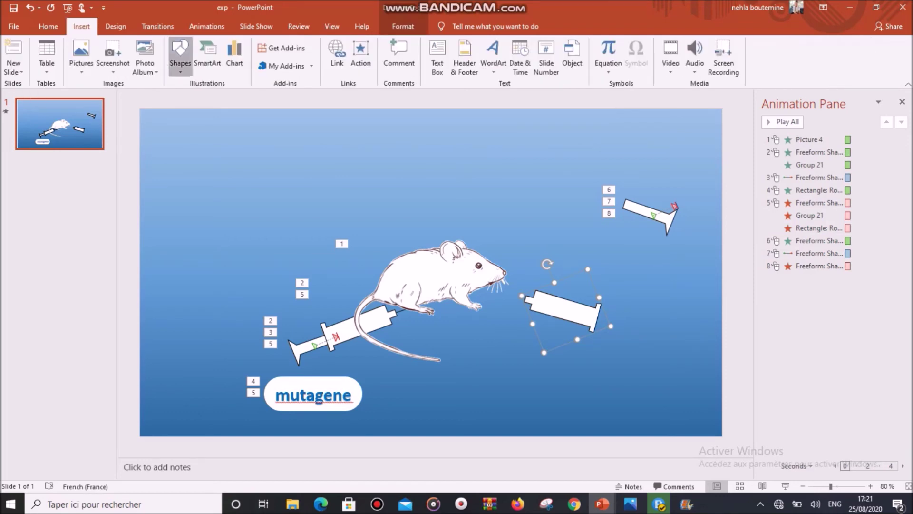
pyautogui.click(180, 56)
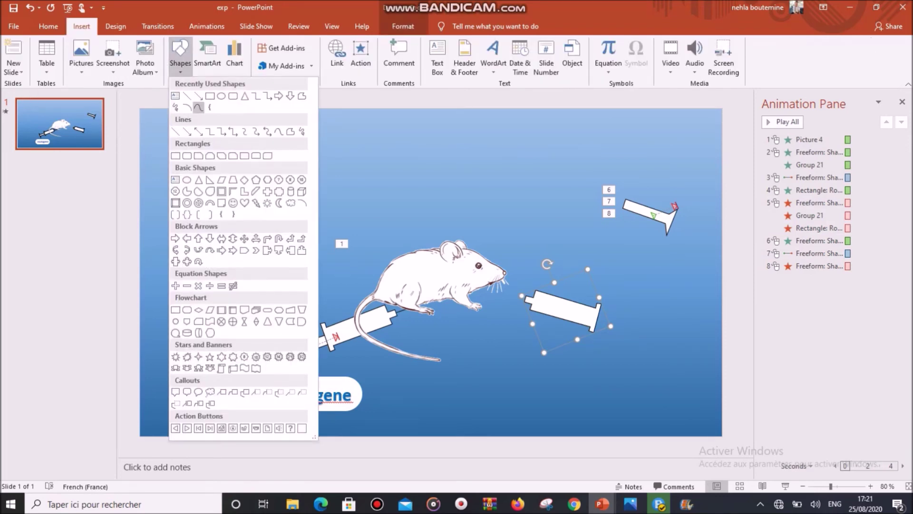
pyautogui.click(198, 108)
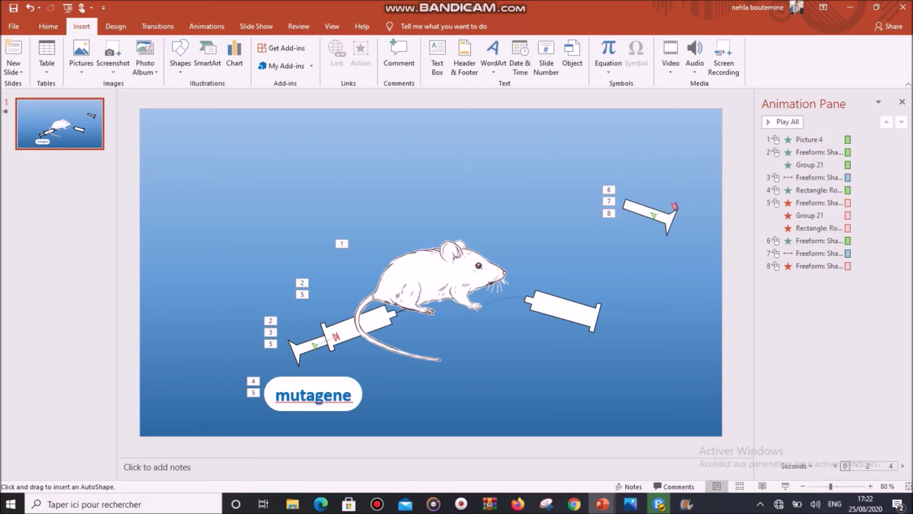
pyautogui.press('Escape')
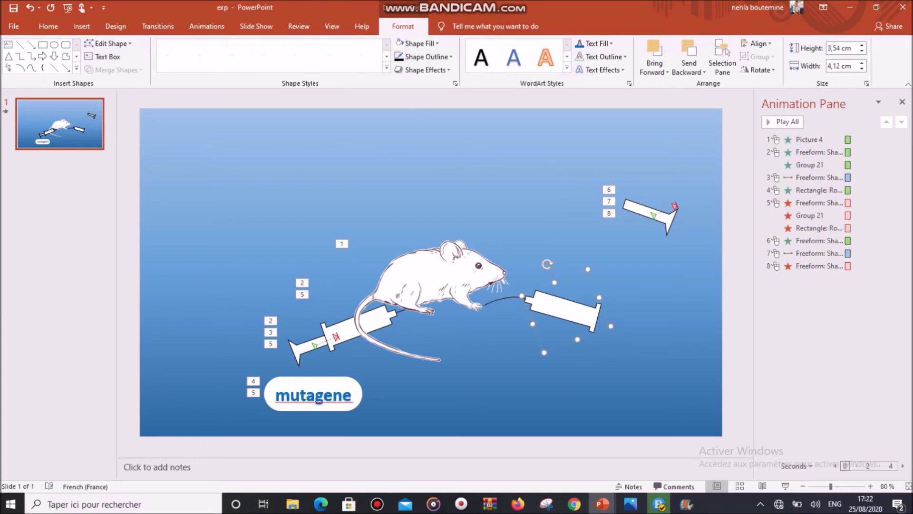
# Select both the plain syringe and the new curve together.
pyautogui.click(564, 310)
pyautogui.click(507, 299)
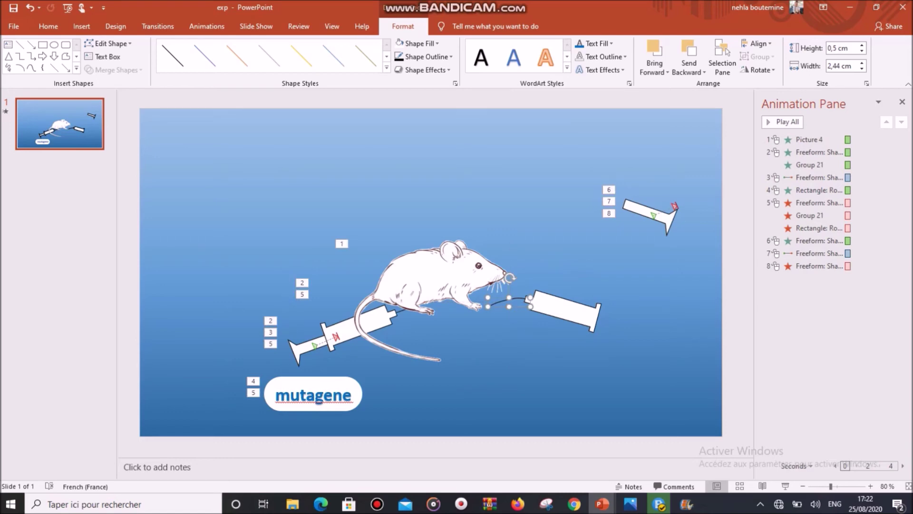
pyautogui.keyDown('shift'); pyautogui.click(561, 309); pyautogui.keyUp('shift')
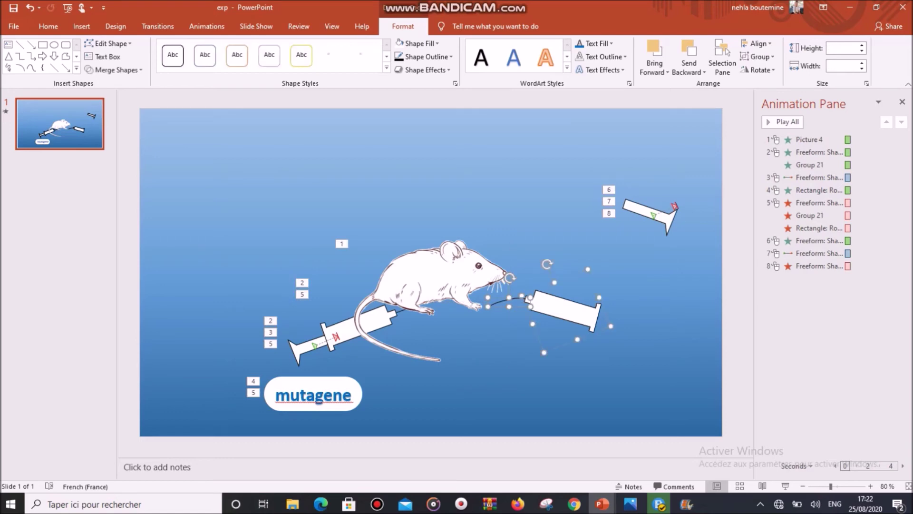
# Group the curve with the plain syringe and position the group at the mouse's nose.
pyautogui.rightClick(554, 309)
pyautogui.click(666, 185)
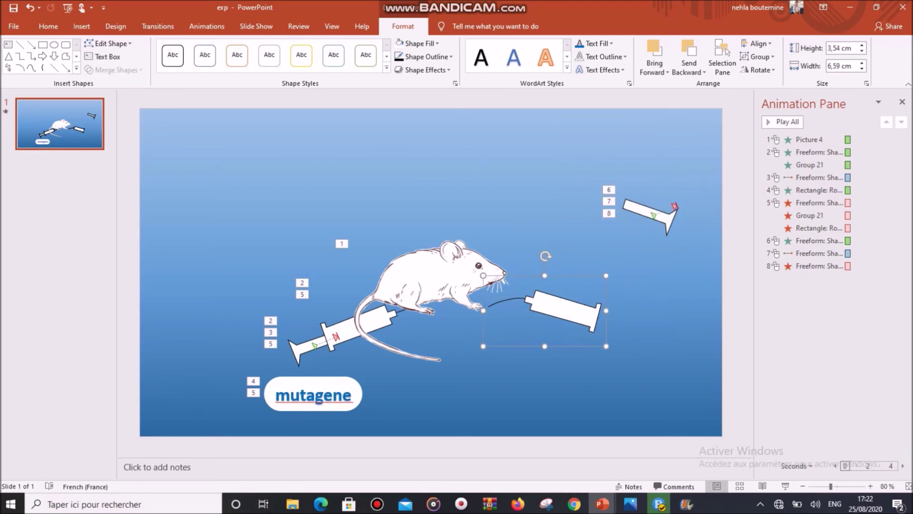
pyautogui.moveTo(562, 309); pyautogui.dragTo(542, 292)
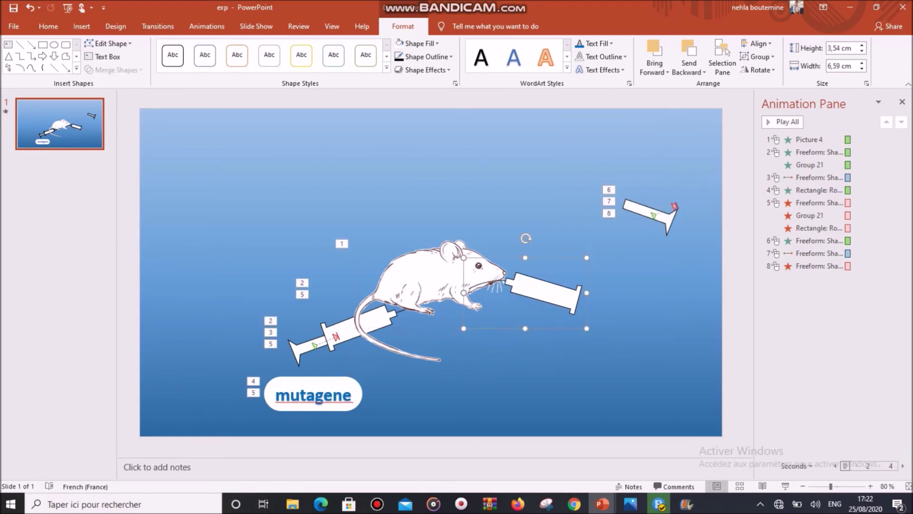
pyautogui.click(471, 268)
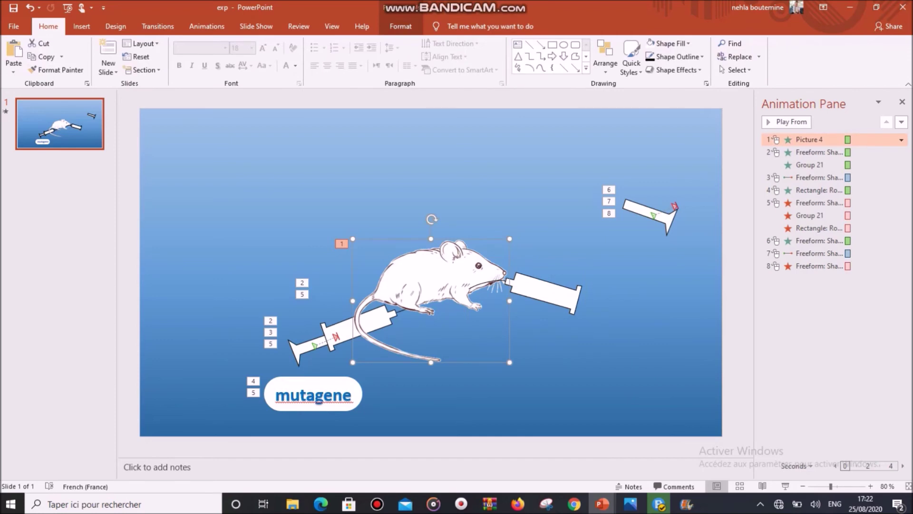
pyautogui.rightClick(440, 276)
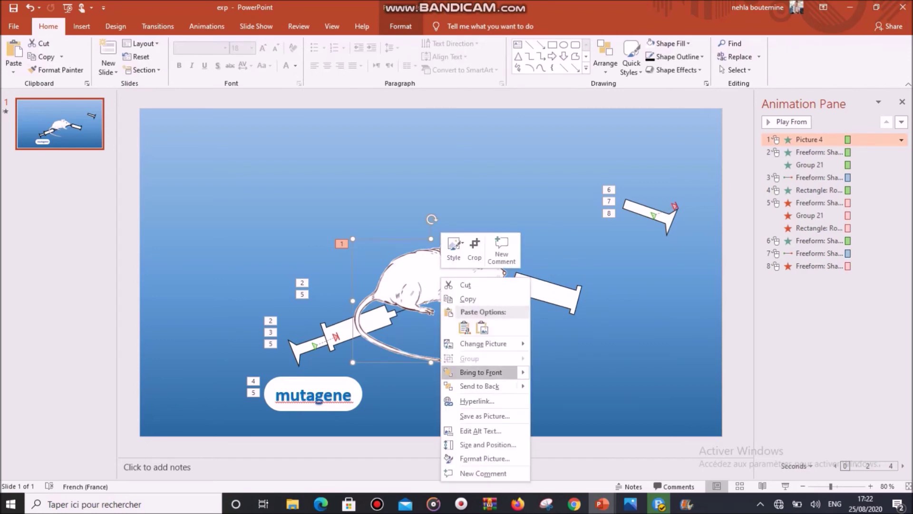
pyautogui.press('Escape')
pyautogui.click(542, 292)
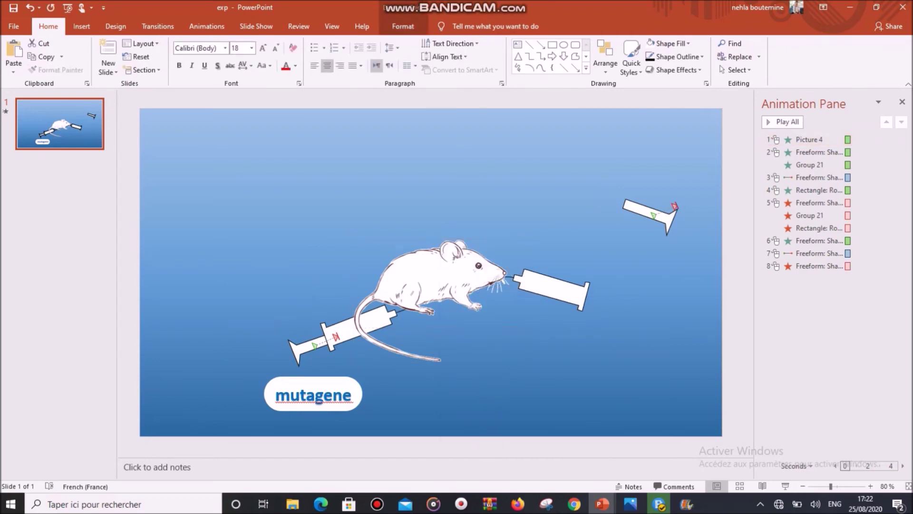
pyautogui.moveTo(542, 293); pyautogui.dragTo(540, 293)
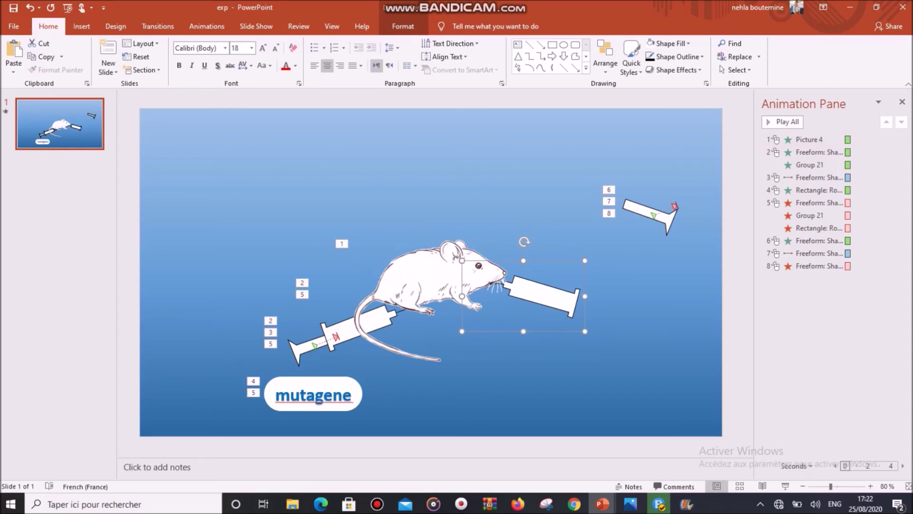
# Place the top-right animated syringe over the grouped syringe at the nose.
pyautogui.click(649, 216)
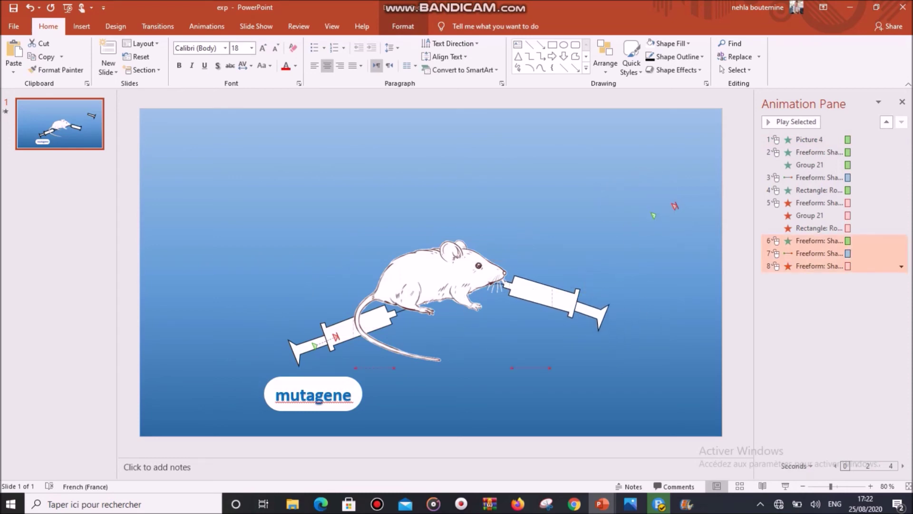
pyautogui.moveTo(541, 292); pyautogui.dragTo(540, 292)
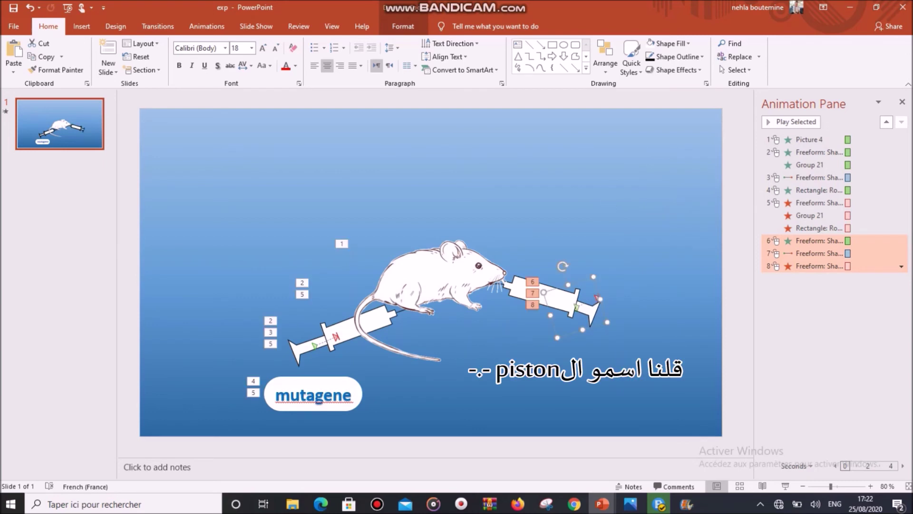
pyautogui.click(544, 292)
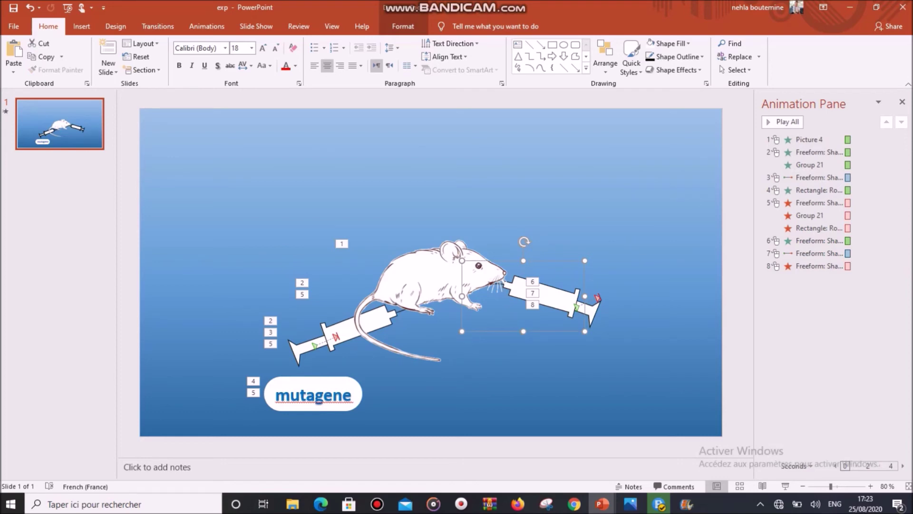
pyautogui.click(366, 329)
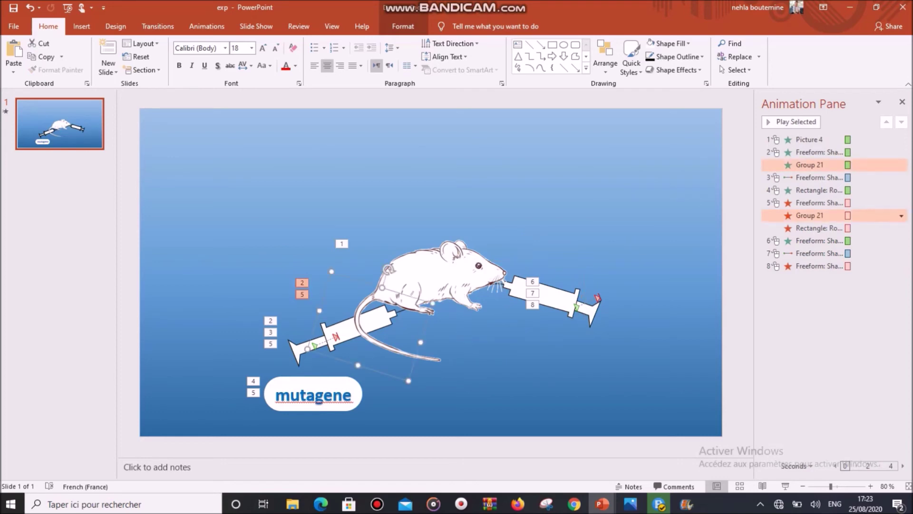
pyautogui.click(547, 295)
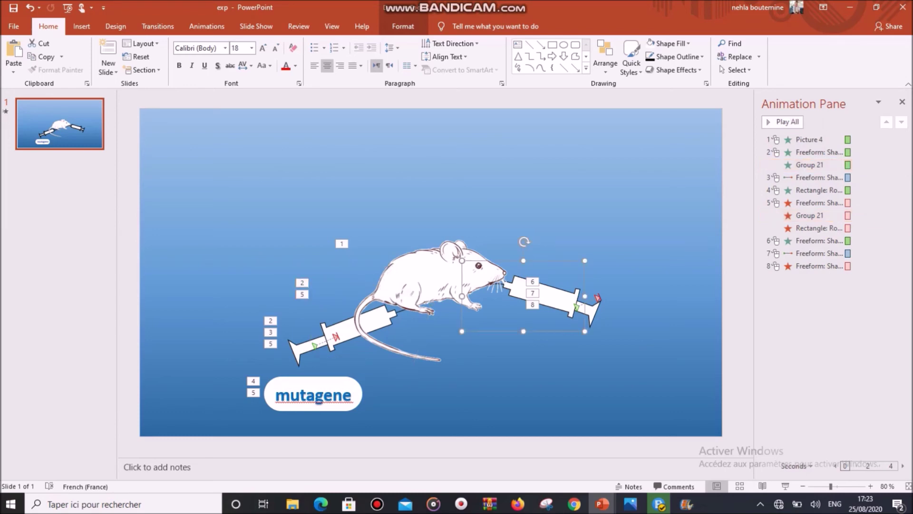
pyautogui.click(810, 216)
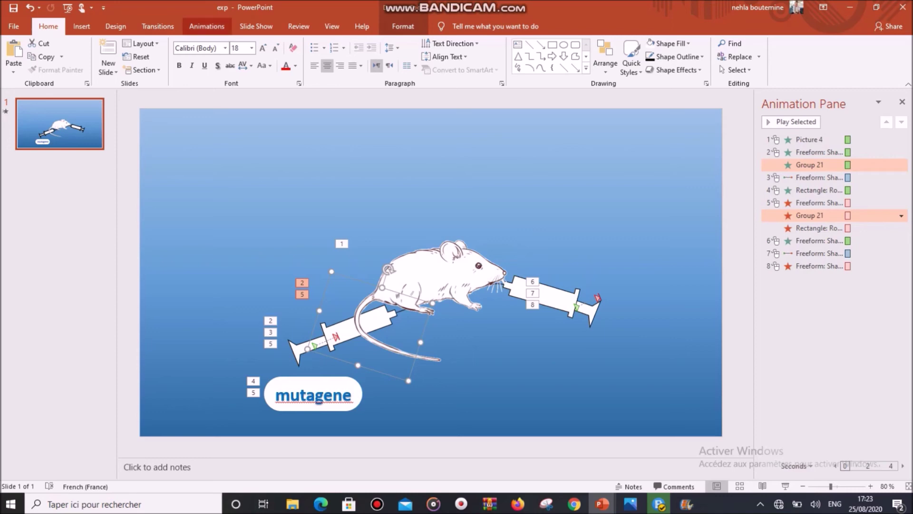
# Paint Group 21's animations onto Group 36, nudge it down, and select its motion-path effect.
pyautogui.click(207, 26)
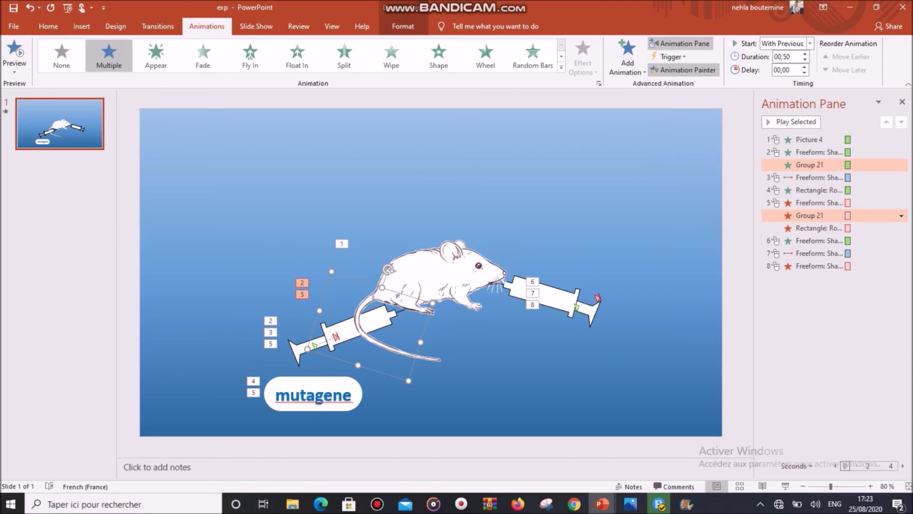
pyautogui.click(552, 295)
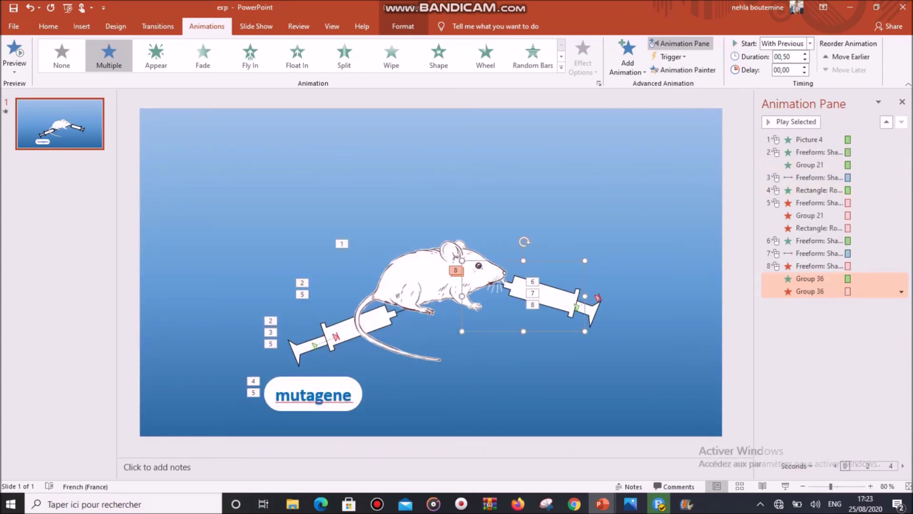
pyautogui.click(575, 306)
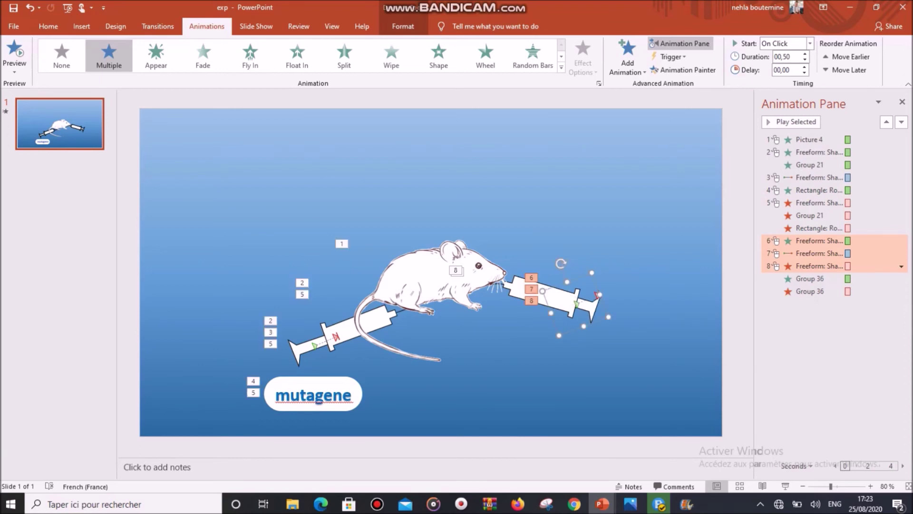
pyautogui.press('Down')
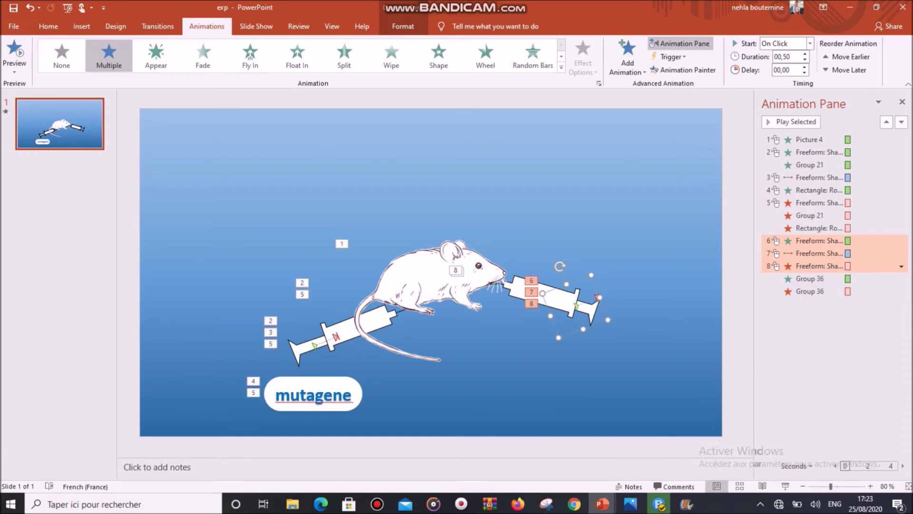
pyautogui.click(818, 253)
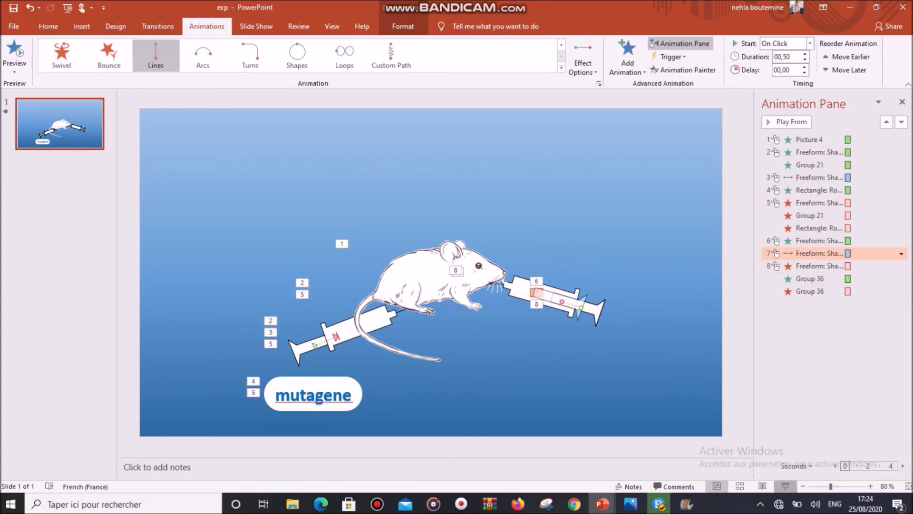
pyautogui.click(785, 486)
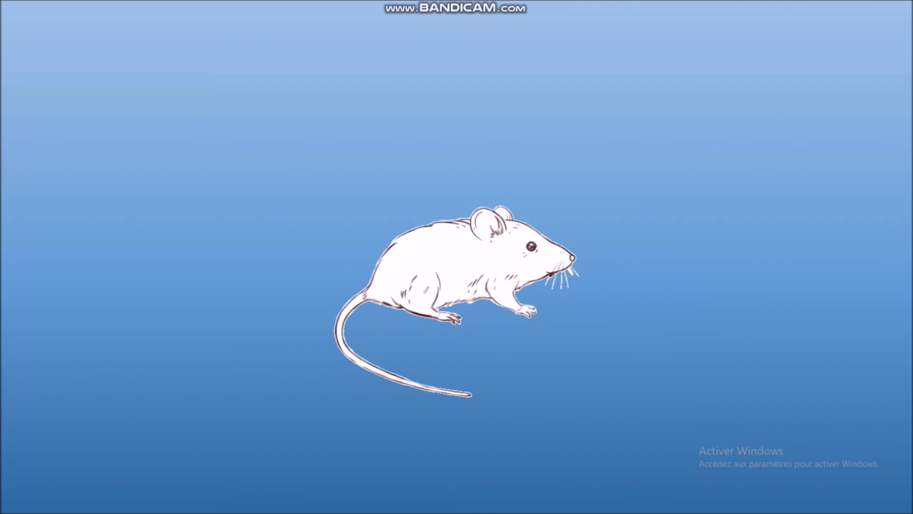
pyautogui.press('Escape')
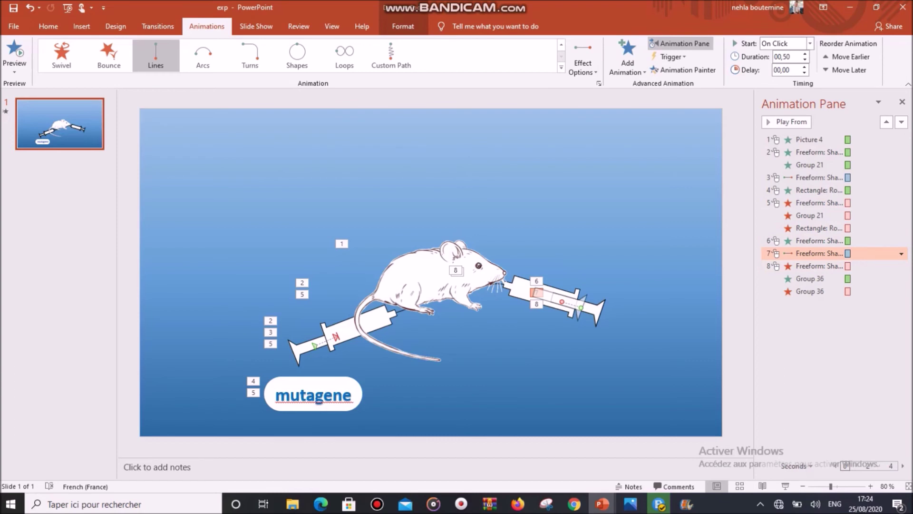
# Move Group 36's entrance effect up under effect 6 and make it start With Previous.
pyautogui.moveTo(810, 278); pyautogui.dragTo(810, 291)
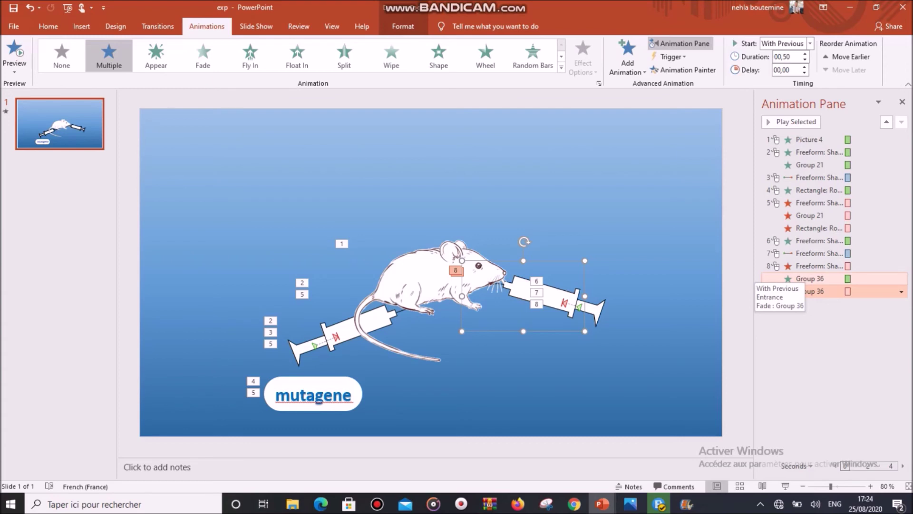
pyautogui.keyDown('ctrl'); pyautogui.click(810, 278); pyautogui.keyUp('ctrl')
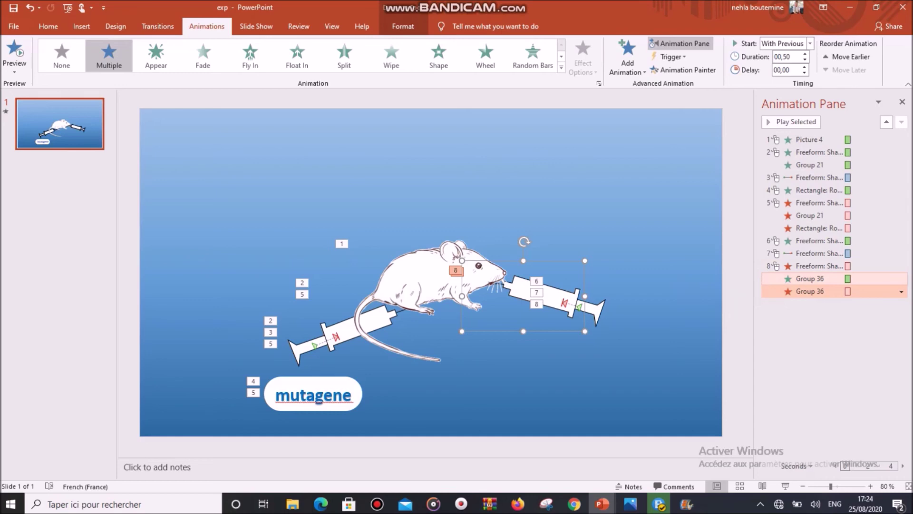
pyautogui.click(810, 291)
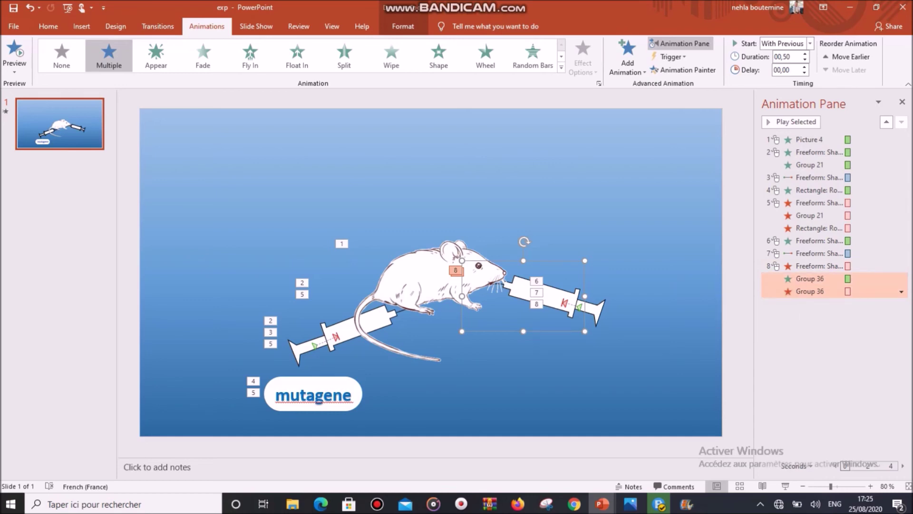
pyautogui.click(818, 265)
pyautogui.keyDown('shift'); pyautogui.click(818, 241); pyautogui.keyUp('shift')
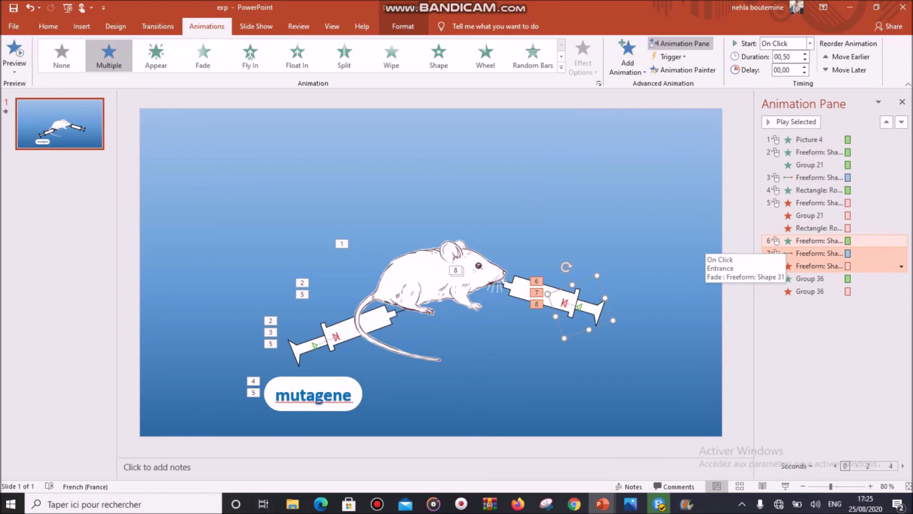
pyautogui.click(818, 241)
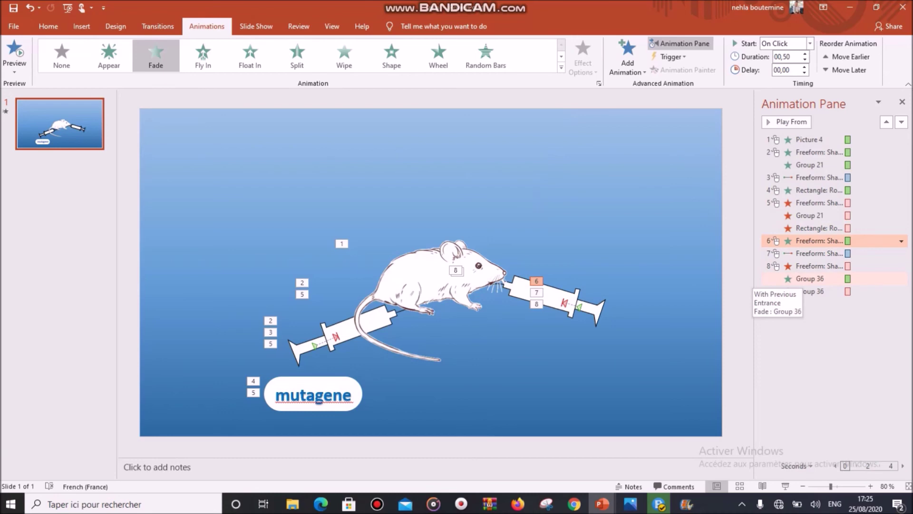
pyautogui.click(810, 278)
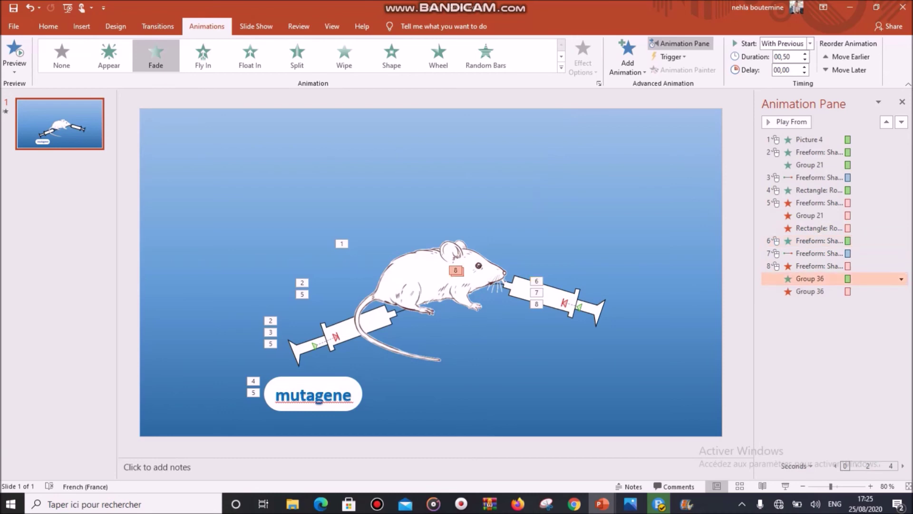
pyautogui.keyDown('ctrl'); pyautogui.click(810, 291); pyautogui.keyUp('ctrl')
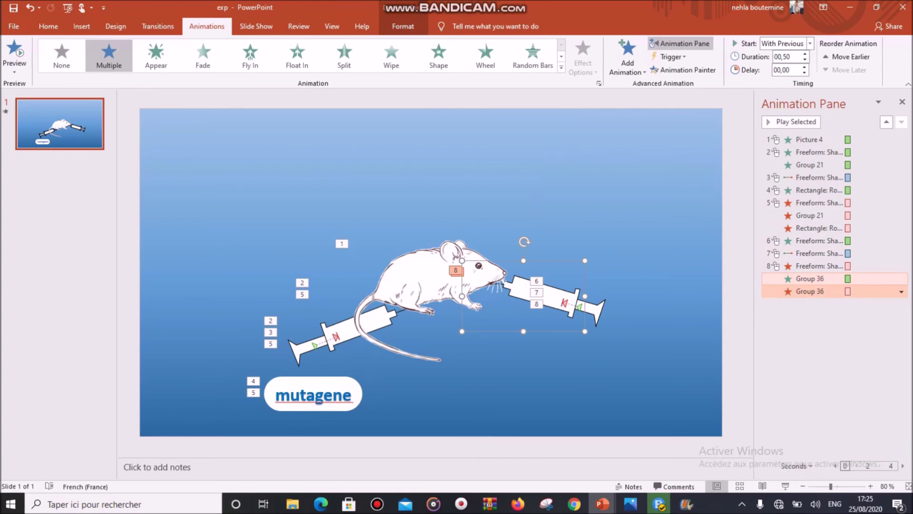
pyautogui.click(810, 278)
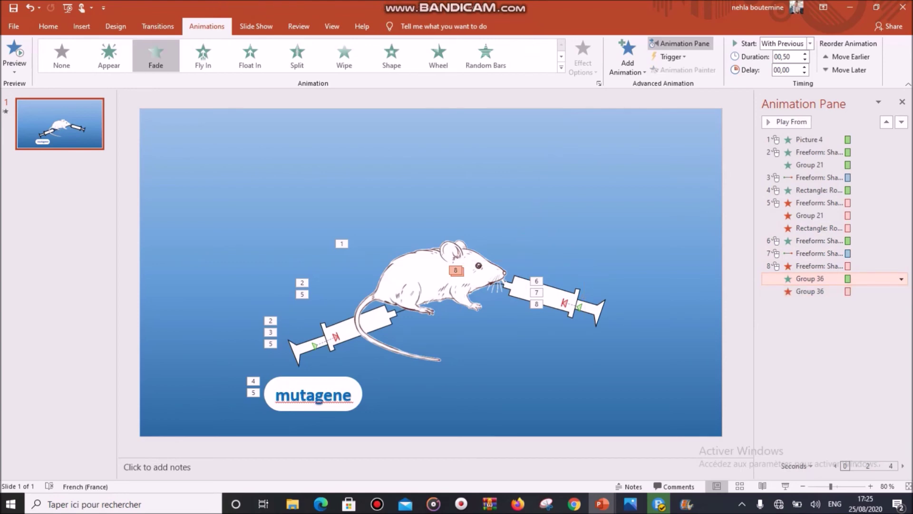
pyautogui.moveTo(810, 279); pyautogui.dragTo(810, 248)
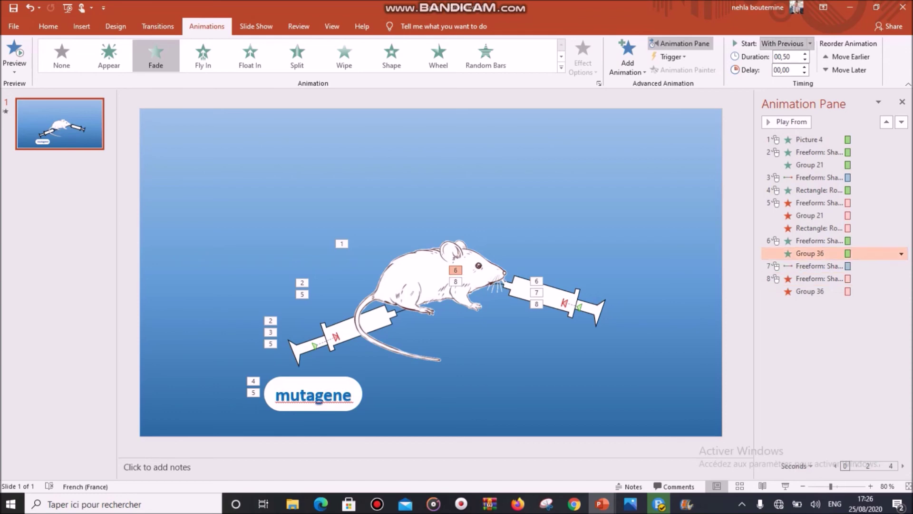
pyautogui.click(784, 43)
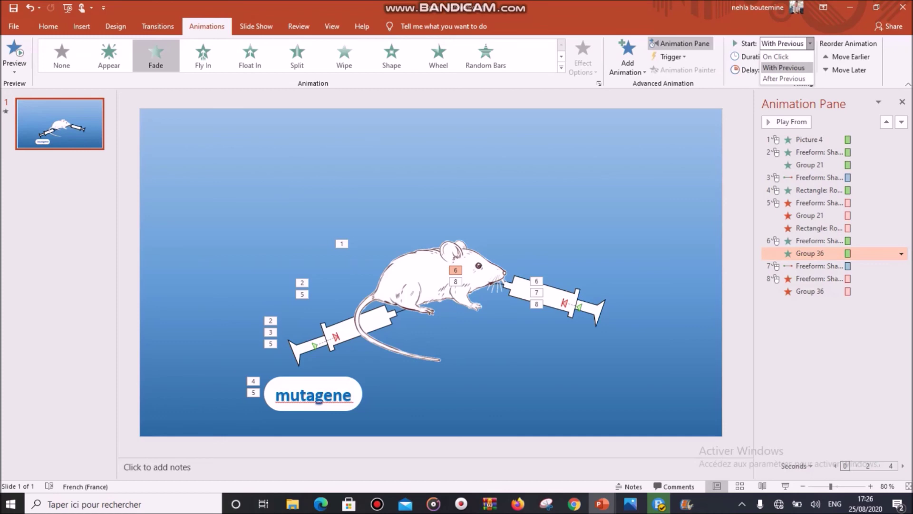
pyautogui.click(784, 68)
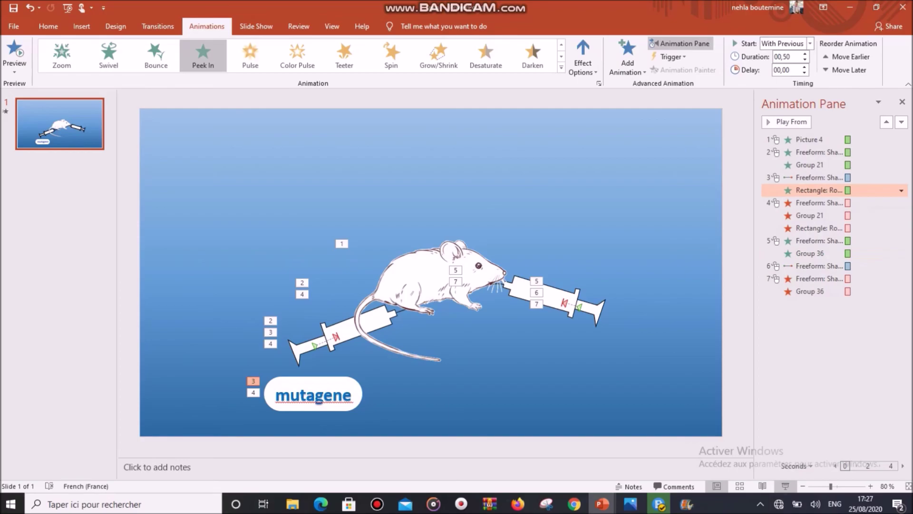
pyautogui.click(785, 487)
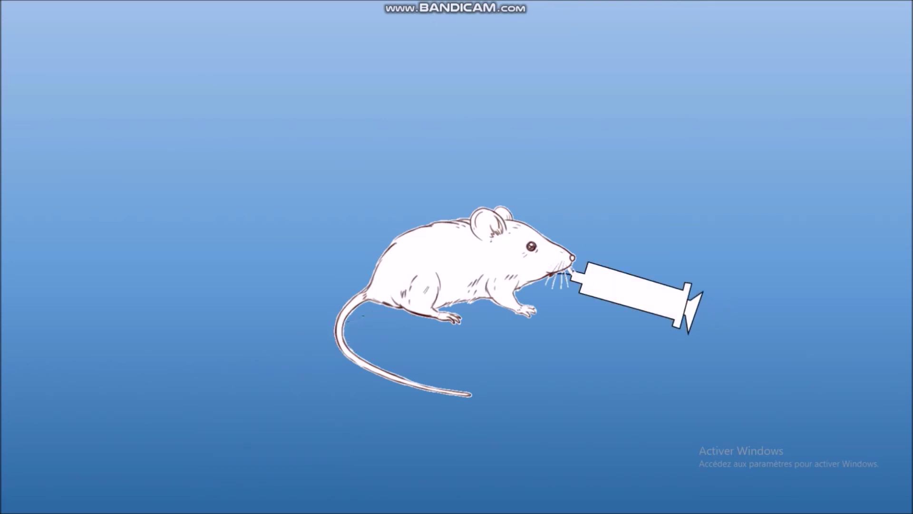
pyautogui.press('Escape')
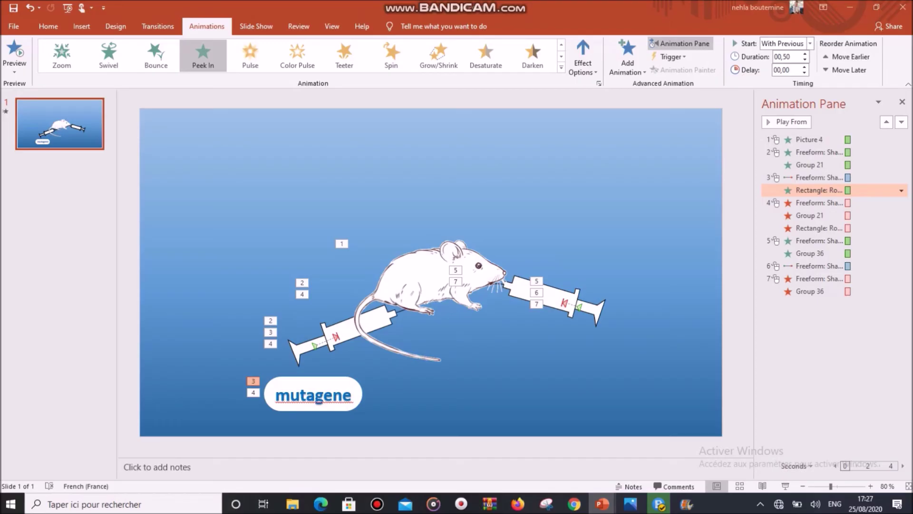
pyautogui.click(314, 394)
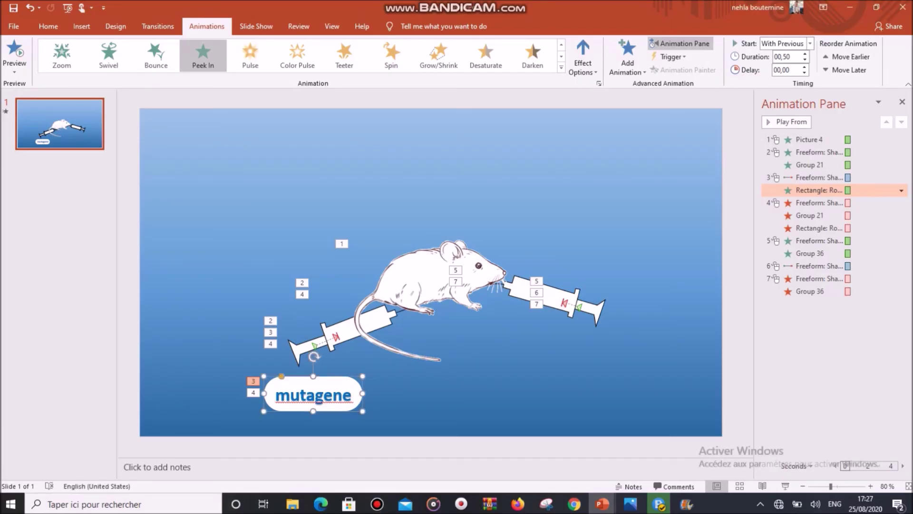
pyautogui.rightClick(298, 407)
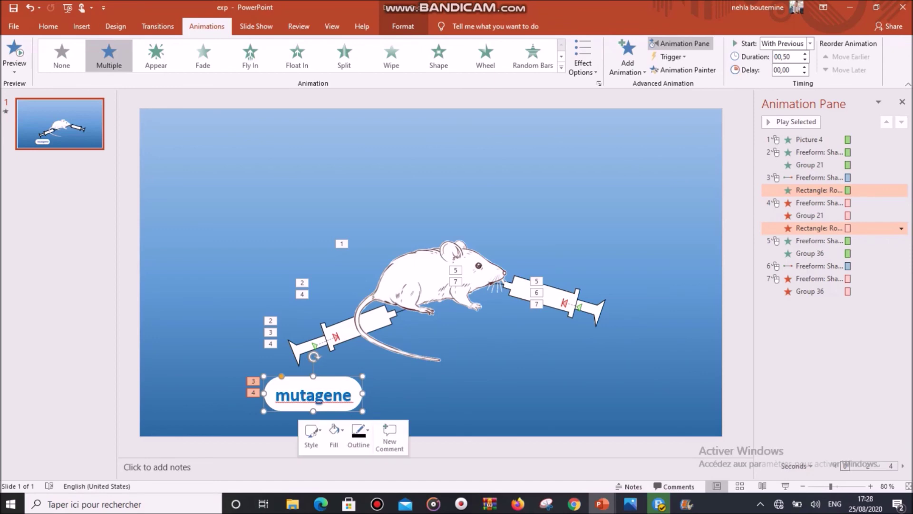
# Paste a copy of the mutagene label and drag it beside the right syringe.
pyautogui.click(325, 186)
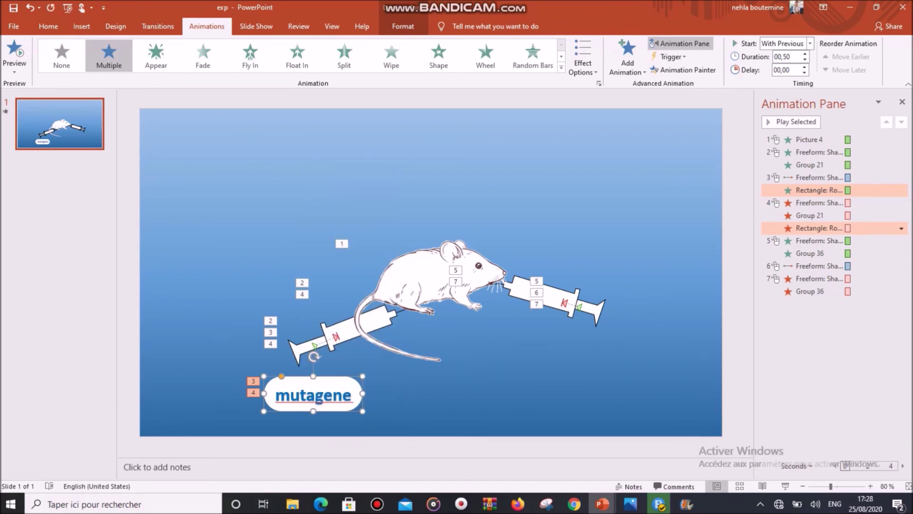
pyautogui.rightClick(632, 226)
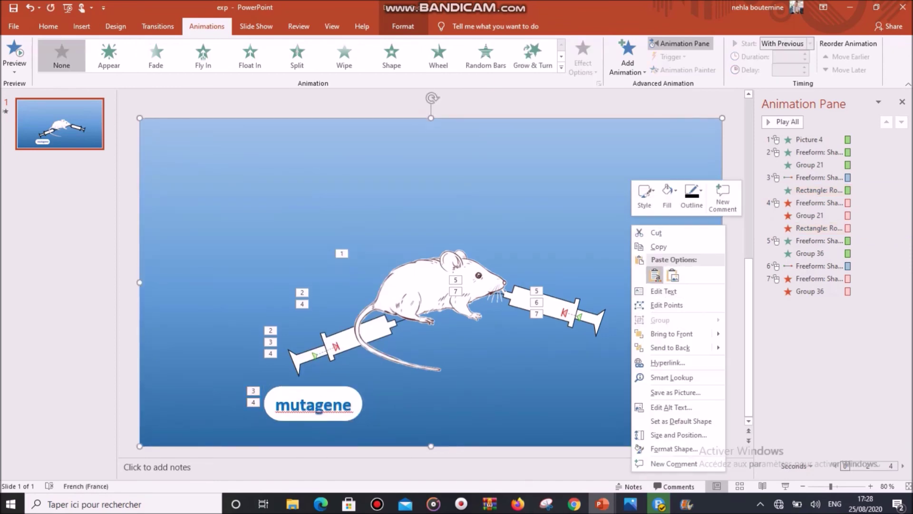
pyautogui.click(655, 275)
pyautogui.moveTo(321, 402)
pyautogui.mouseDown()
pyautogui.moveTo(601, 245)
pyautogui.moveTo(652, 319)
pyautogui.moveTo(628, 352)
pyautogui.mouseUp()
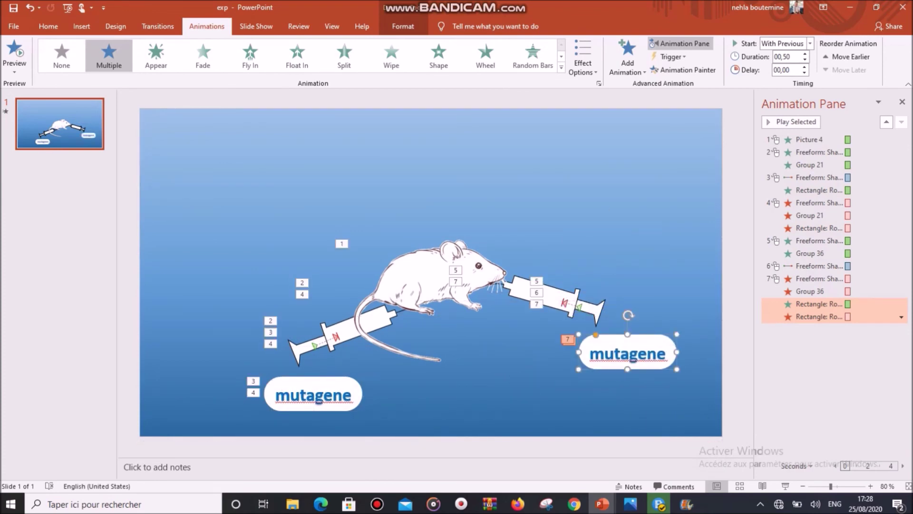
# Change the copy's text to 'antimutagene', widen its box, and place it below the right syringe.
pyautogui.write('anti')
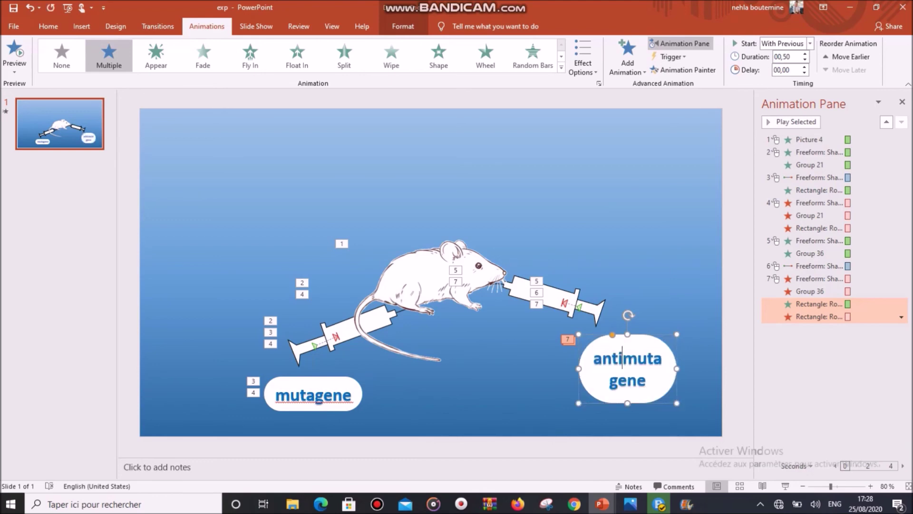
pyautogui.moveTo(677, 368); pyautogui.dragTo(718, 368)
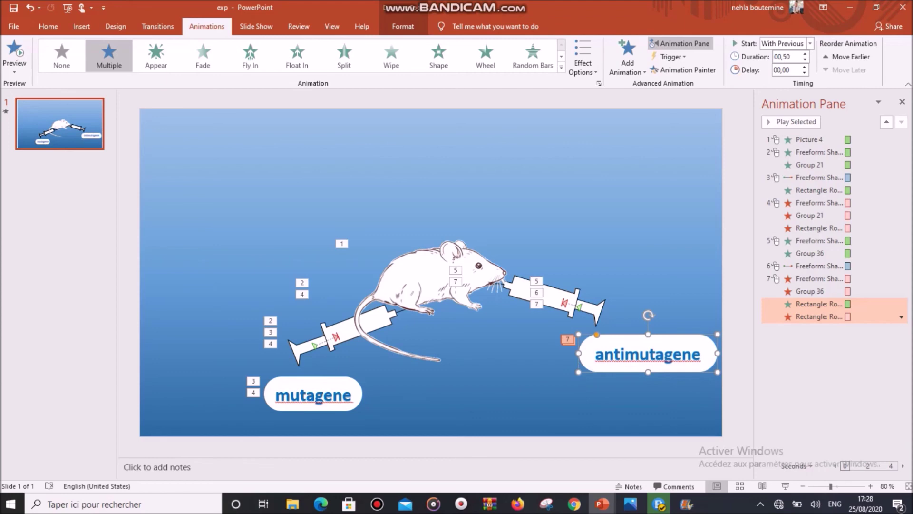
pyautogui.moveTo(648, 354); pyautogui.dragTo(606, 357)
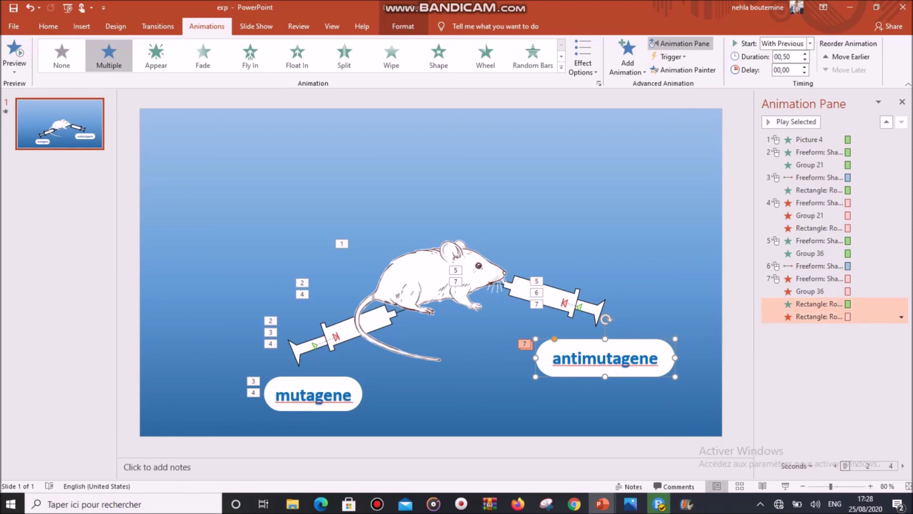
pyautogui.click(819, 241)
pyautogui.keyDown('ctrl'); pyautogui.click(819, 279); pyautogui.keyUp('ctrl')
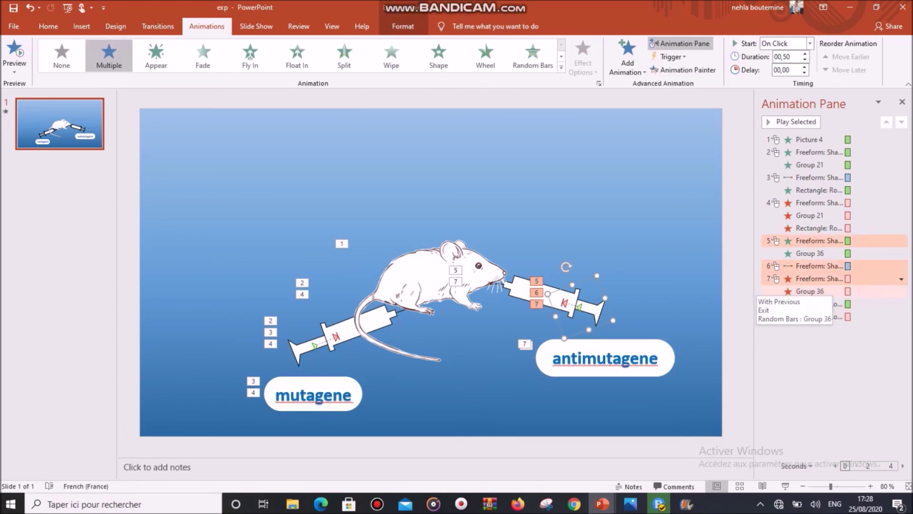
# Move the antimutagene label's entrance effect from step 7 up to step 6.
pyautogui.click(819, 304)
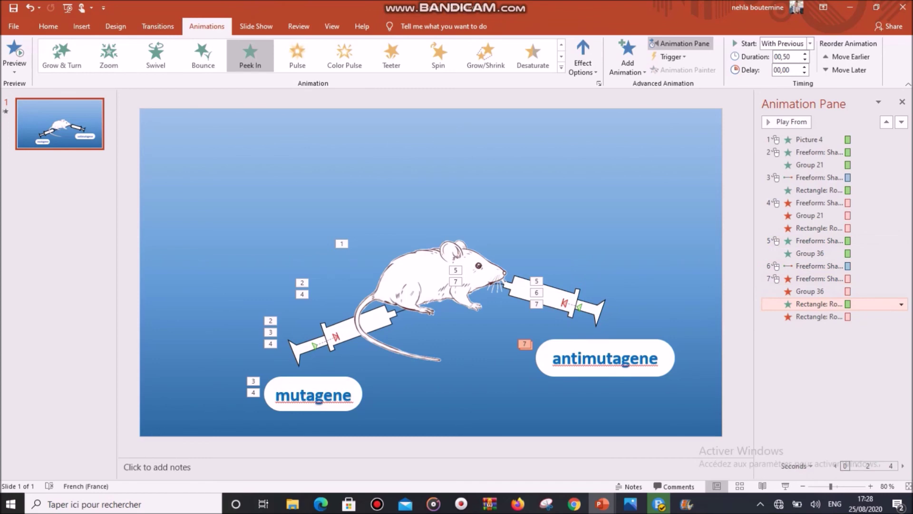
pyautogui.moveTo(820, 304); pyautogui.dragTo(819, 273)
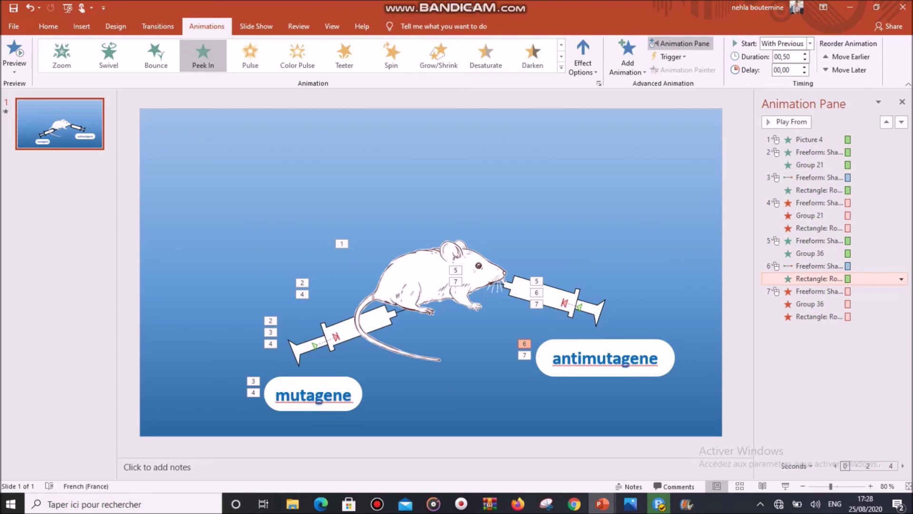
pyautogui.click(810, 304)
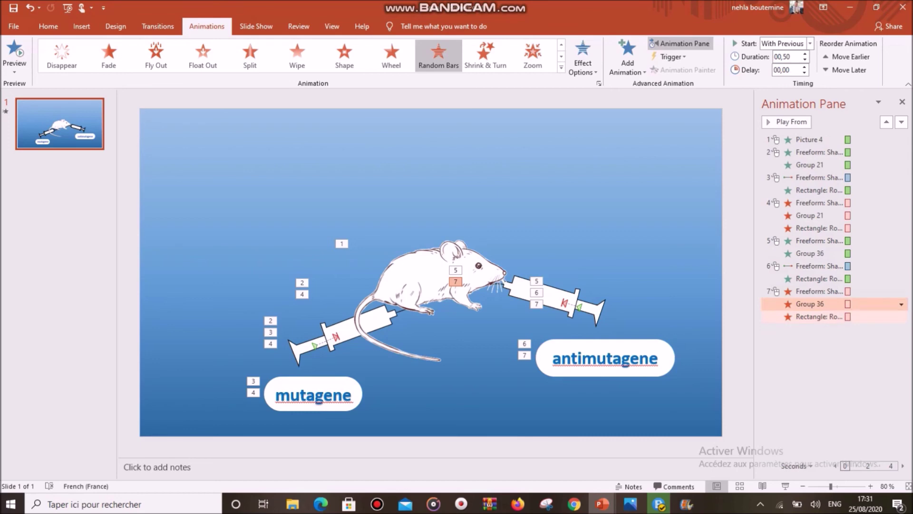
pyautogui.click(818, 316)
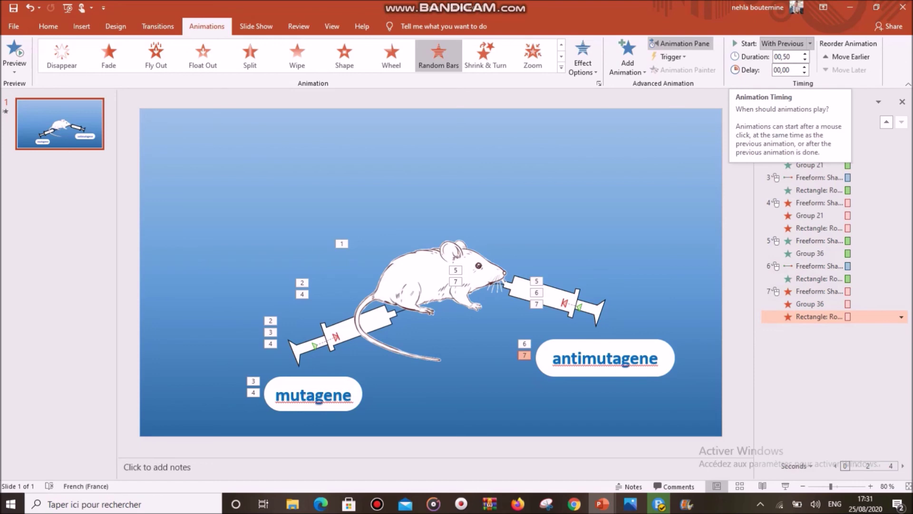
# Set the antimutagene exit to start With Previous with a 00,25 delay, then preview the slideshow.
pyautogui.click(810, 43)
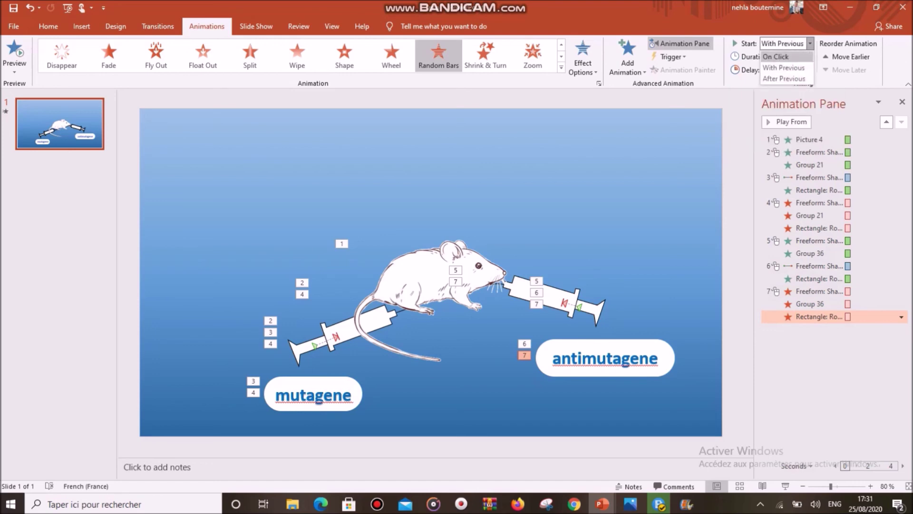
pyautogui.click(784, 67)
pyautogui.press('Up')
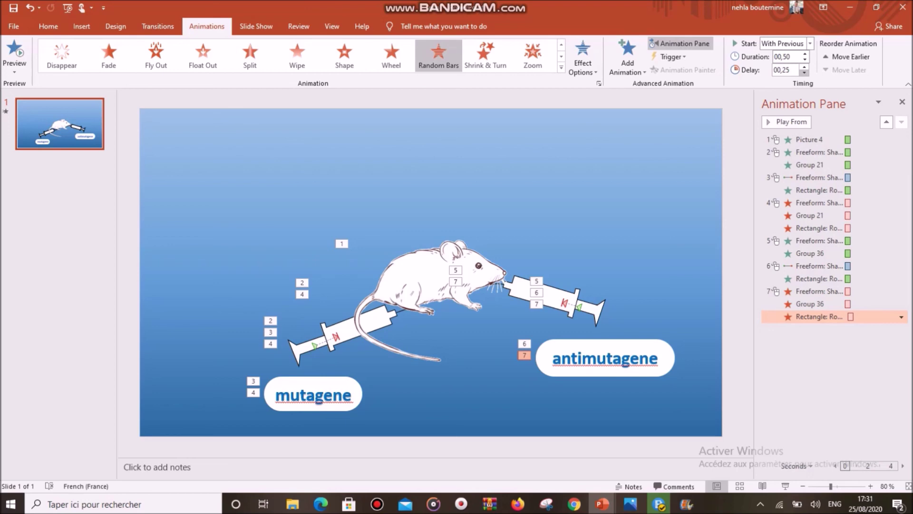
pyautogui.click(782, 70)
pyautogui.doubleClick(781, 70)
pyautogui.press('Return')
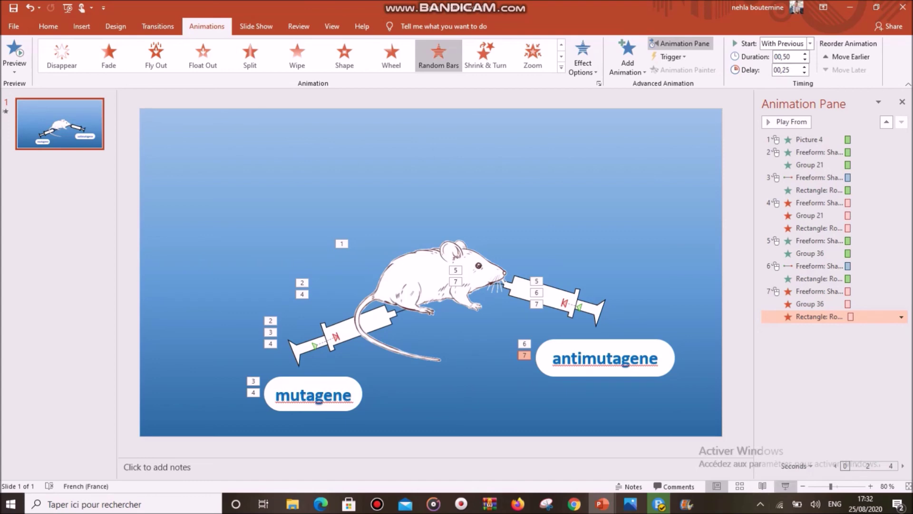
pyautogui.click(786, 485)
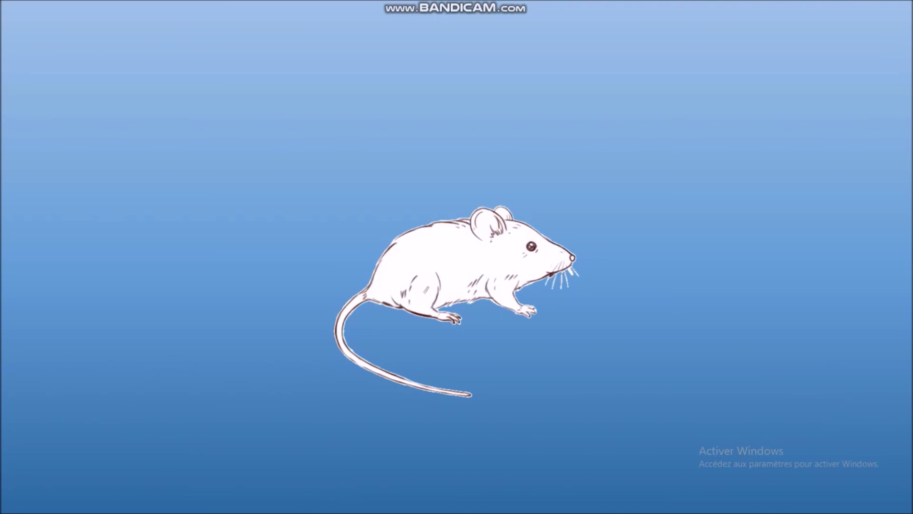
pyautogui.press('Escape')
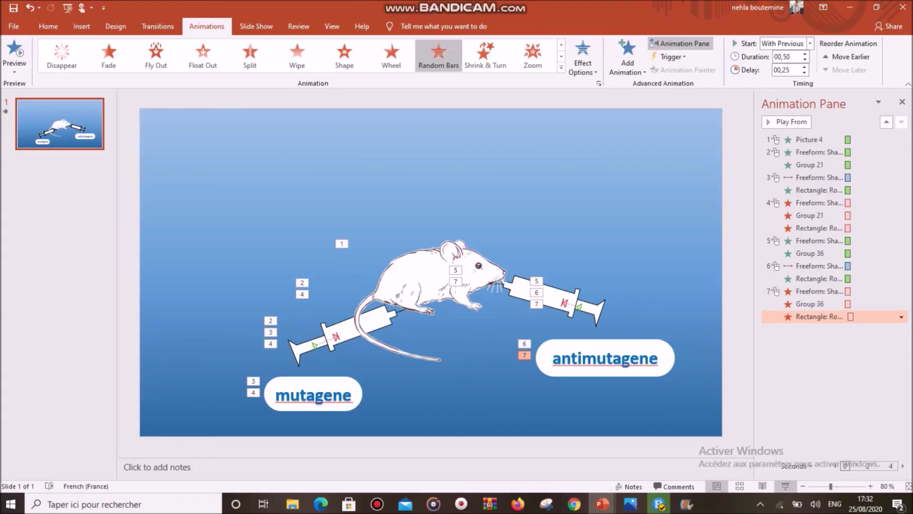